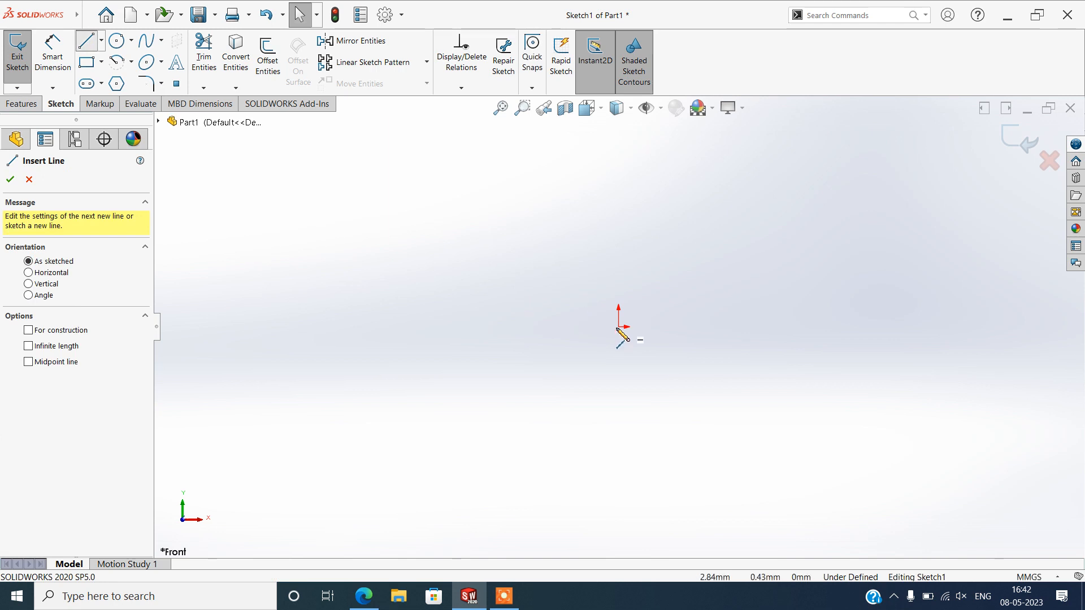
Draw connected lines from the origin: about 35 mm up, 71 mm left, 14 mm down, 117 mm left, 60 mm down, then right as the bottom edge
click(618, 257)
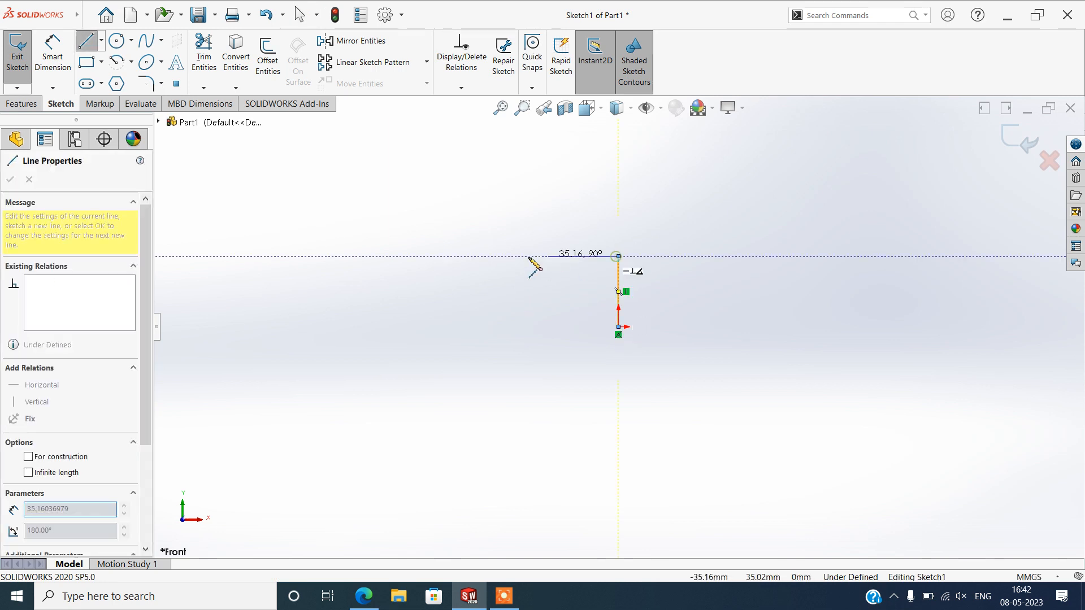
click(476, 257)
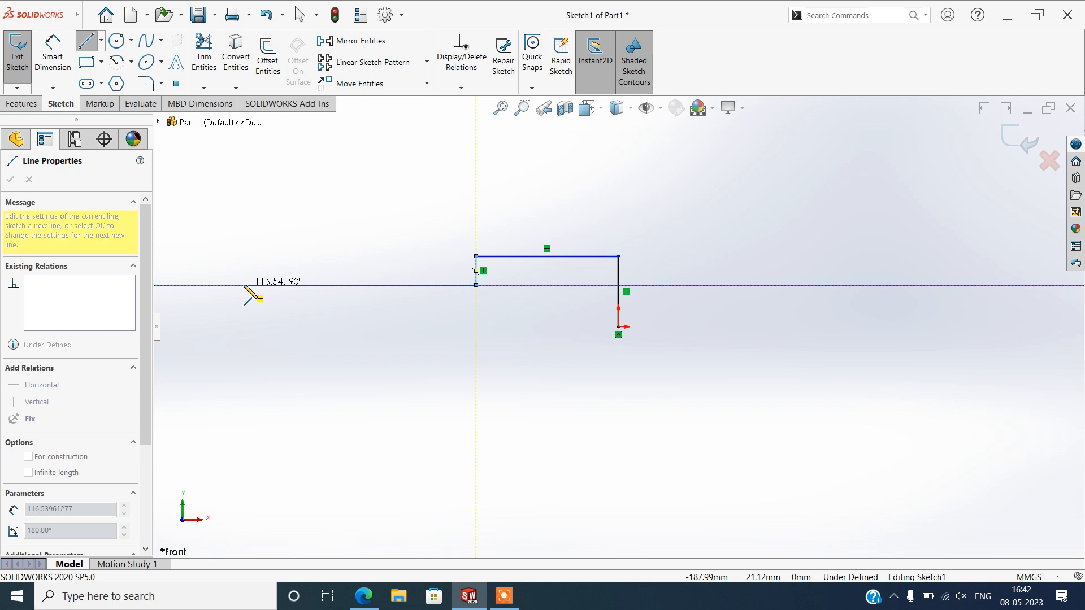
click(243, 284)
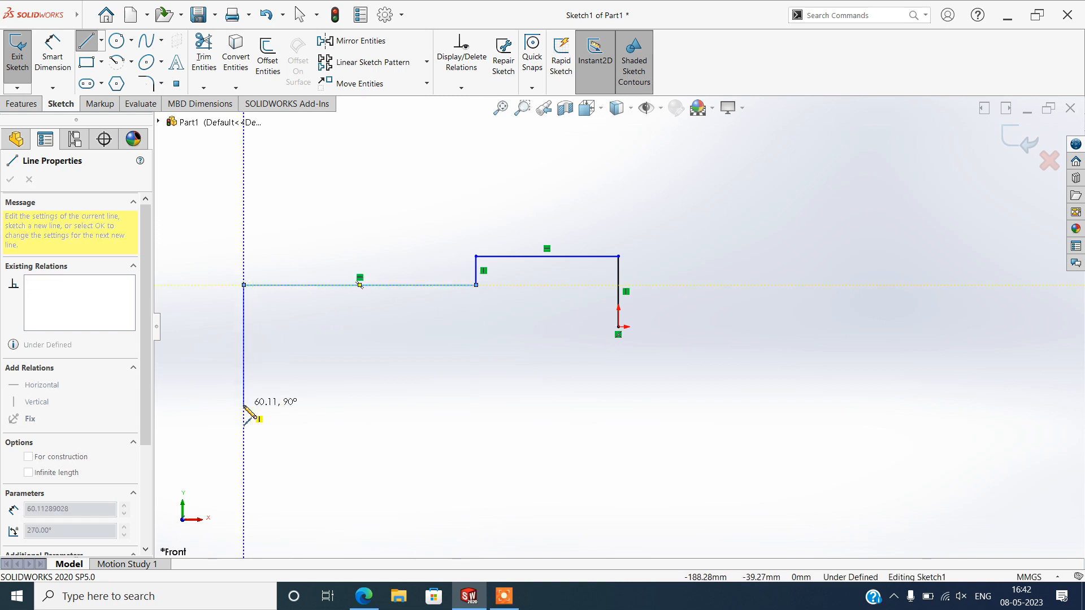
click(244, 405)
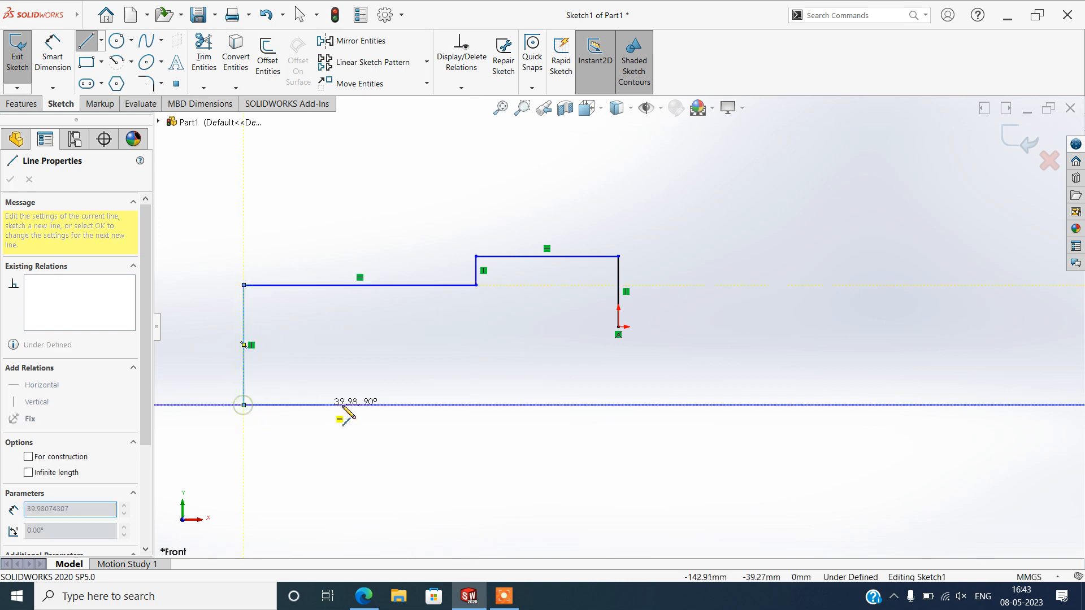
click(354, 405)
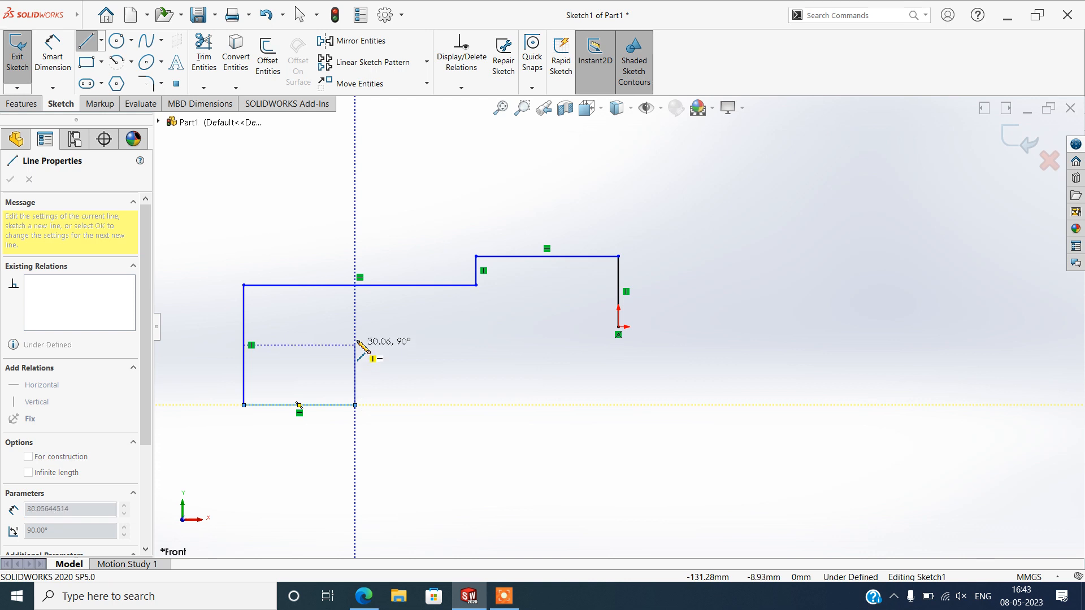
Close the stepped profile with lines up the left block's inner side, right beneath the arm, slightly down and about 22 mm back to the origin
click(355, 309)
click(574, 309)
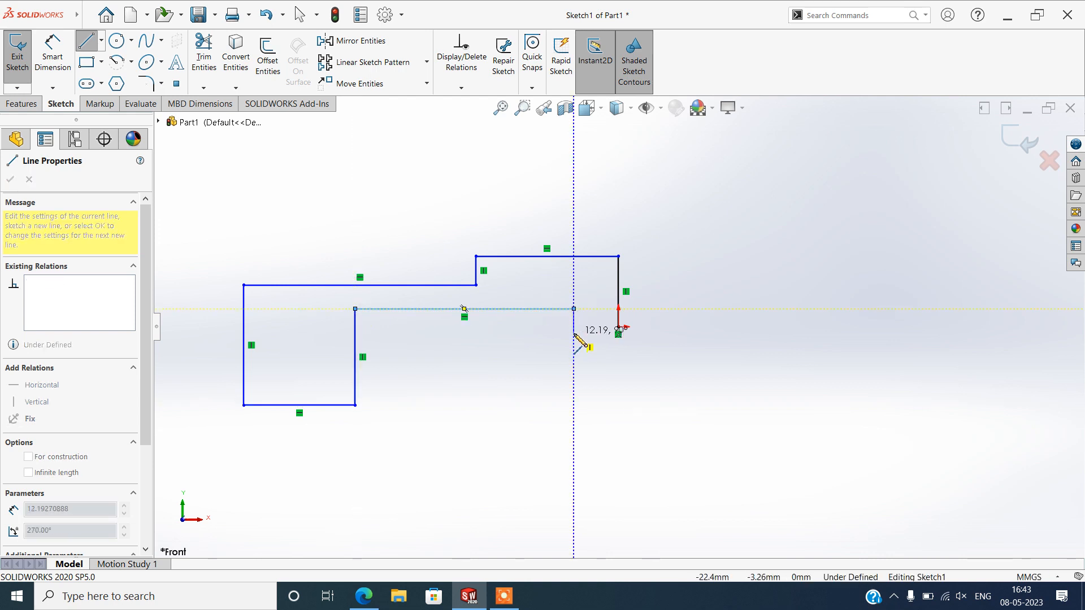
click(574, 327)
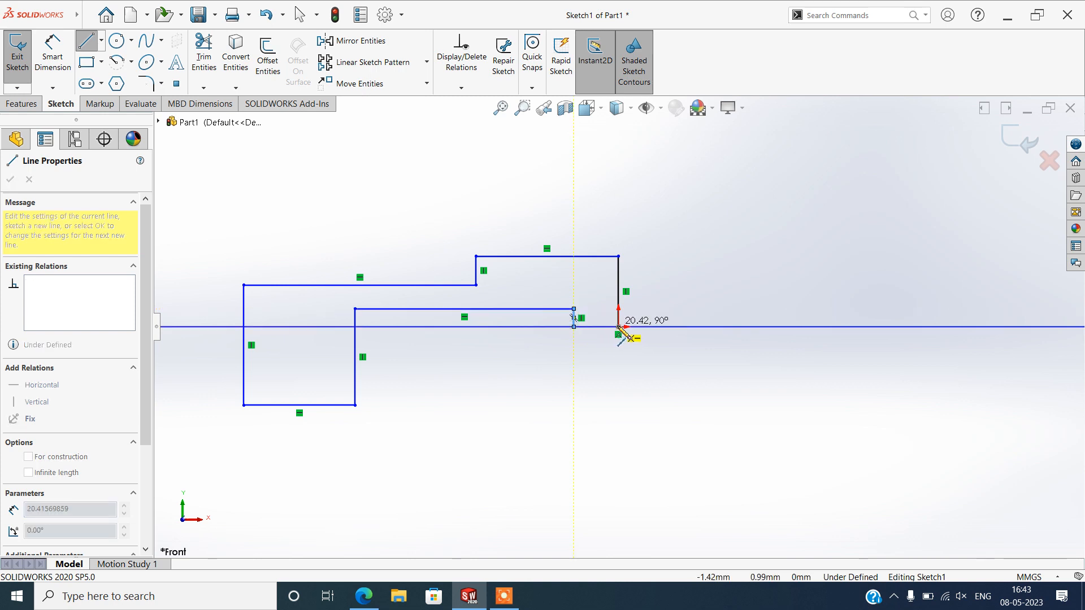
click(619, 327)
right_click(703, 253)
click(727, 256)
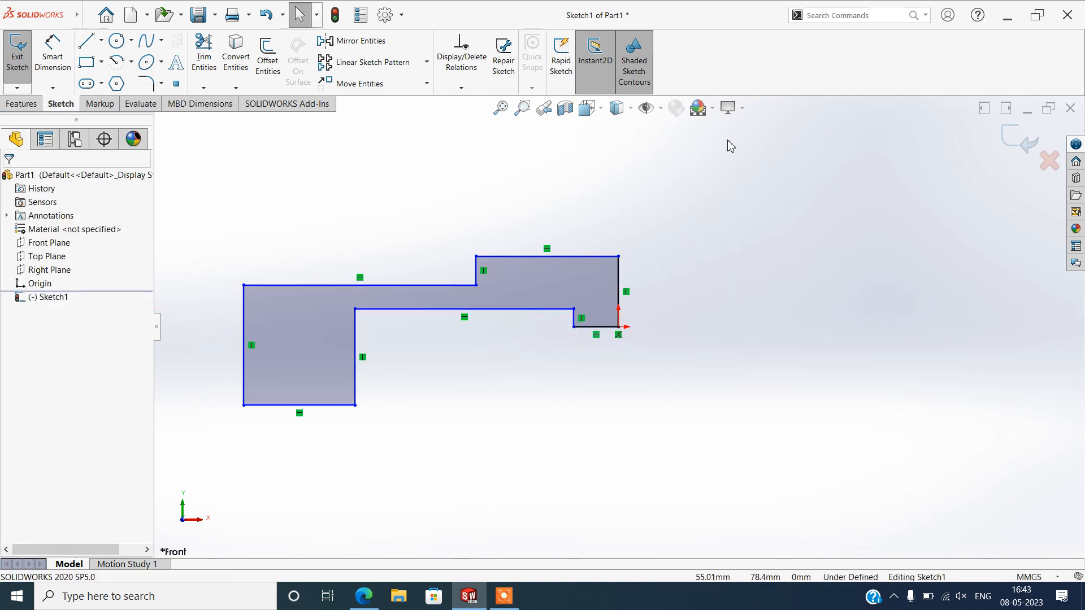
click(734, 112)
click(735, 142)
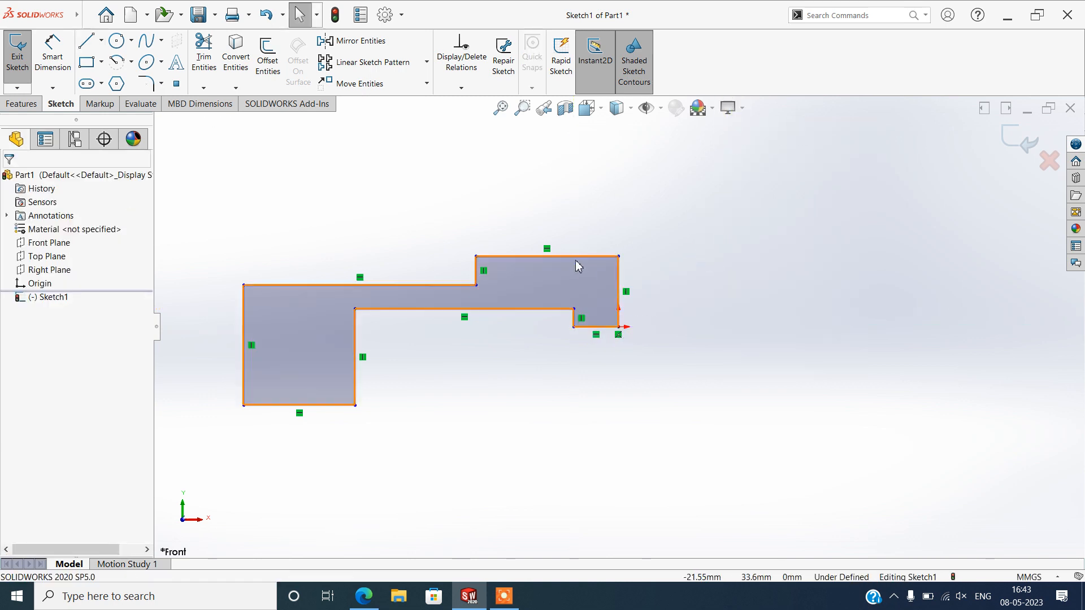
Dimension the vertical edge rising from the origin and set its length to 40 mm
scroll(497, 322, up, 2)
scroll(466, 345, down, 1)
scroll(472, 351, down, 1)
click(53, 54)
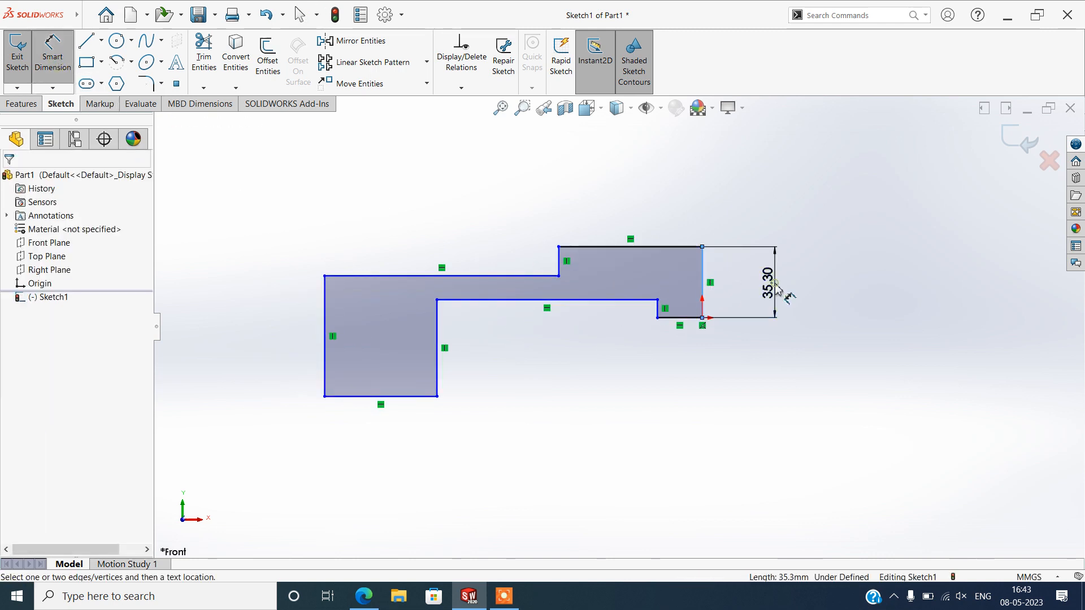
click(777, 289)
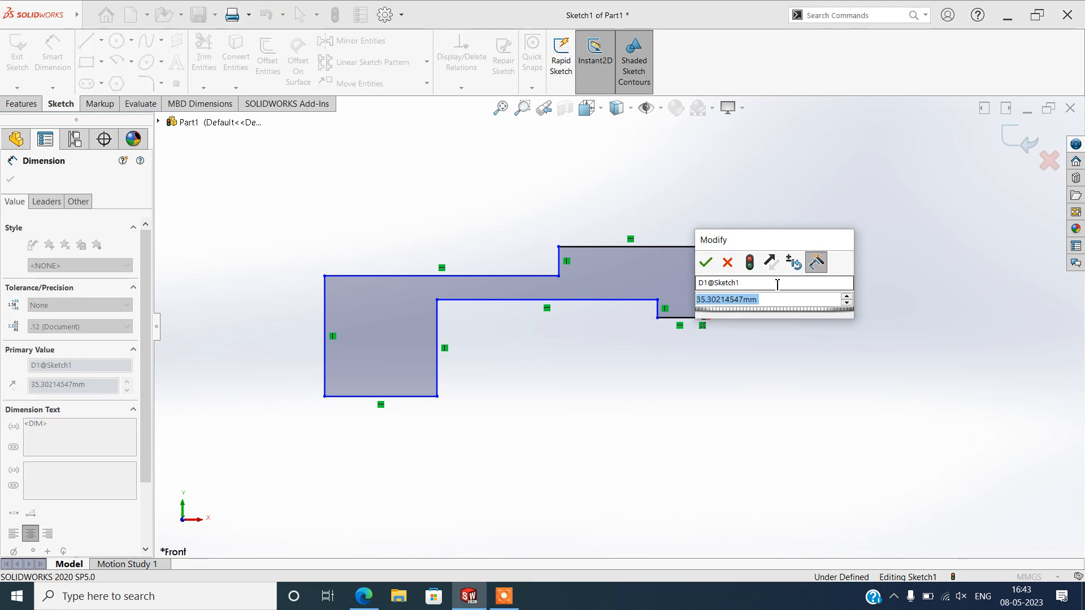
key(Return)
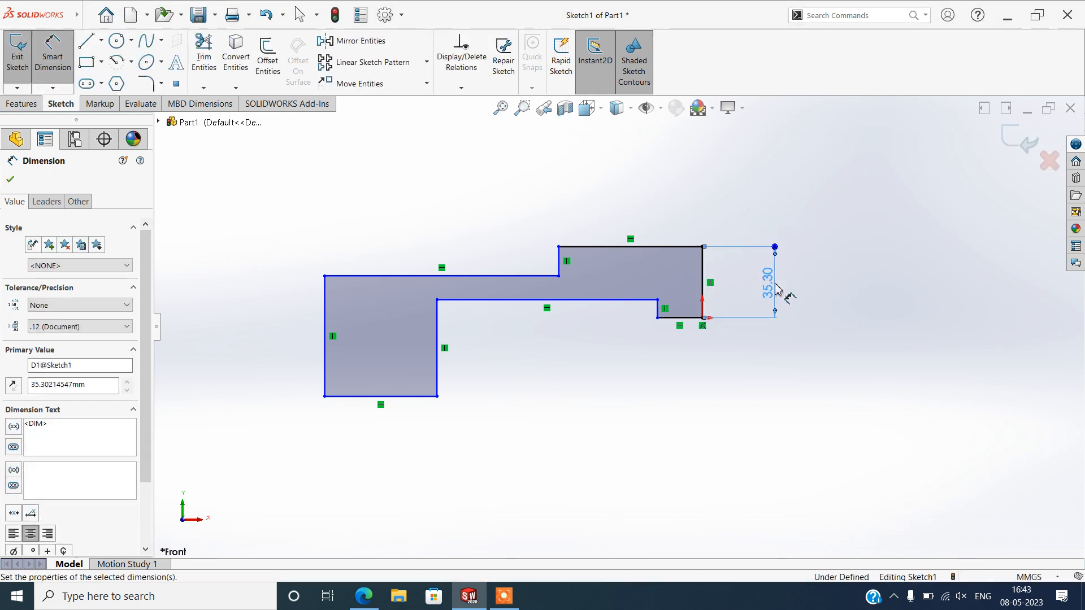
double_click(773, 292)
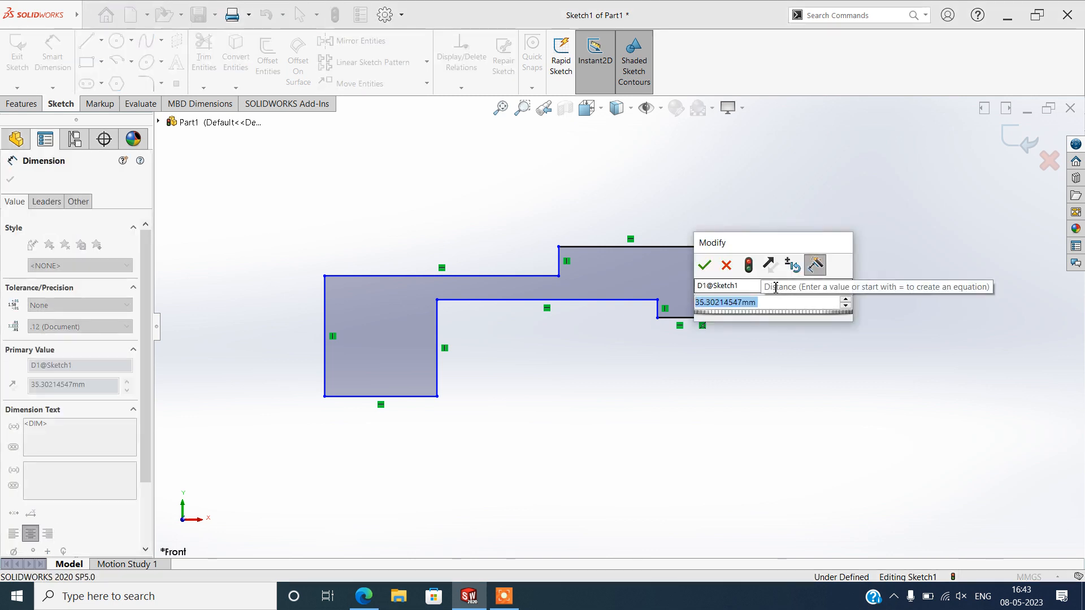
text(1)
key(BackSpace)
text(6)
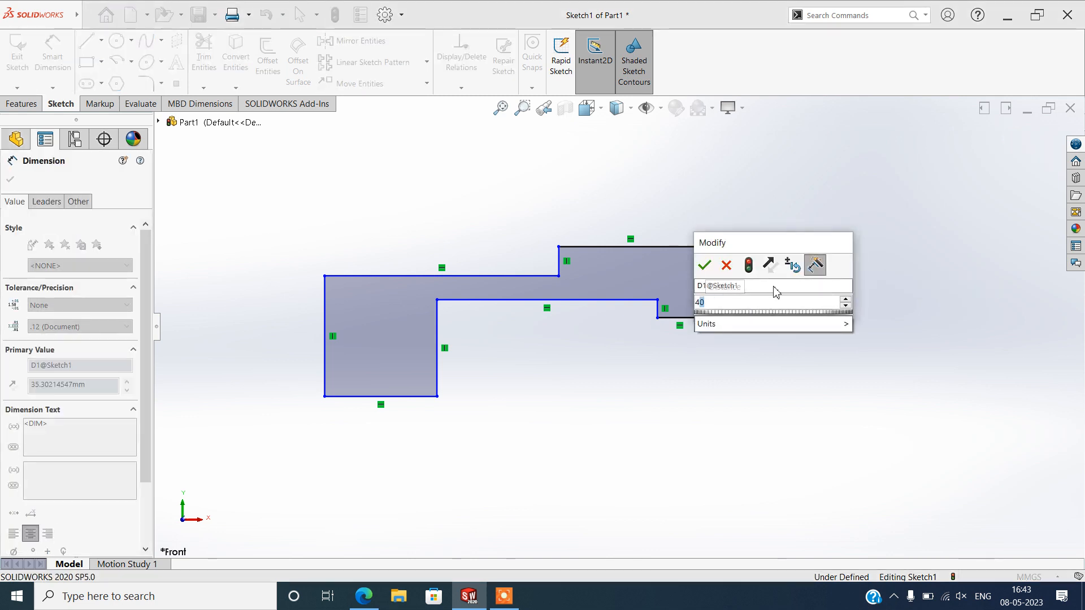
key(Return)
Dimension the raised block's top edge at 50 mm and the short vertical step at its left end at 10 mm
click(658, 237)
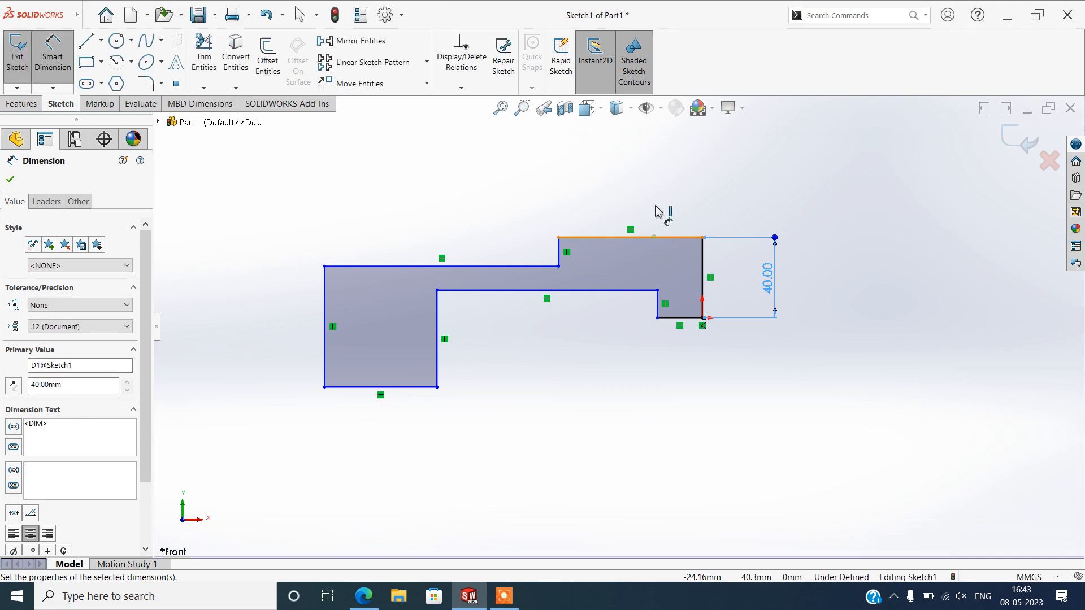
click(656, 197)
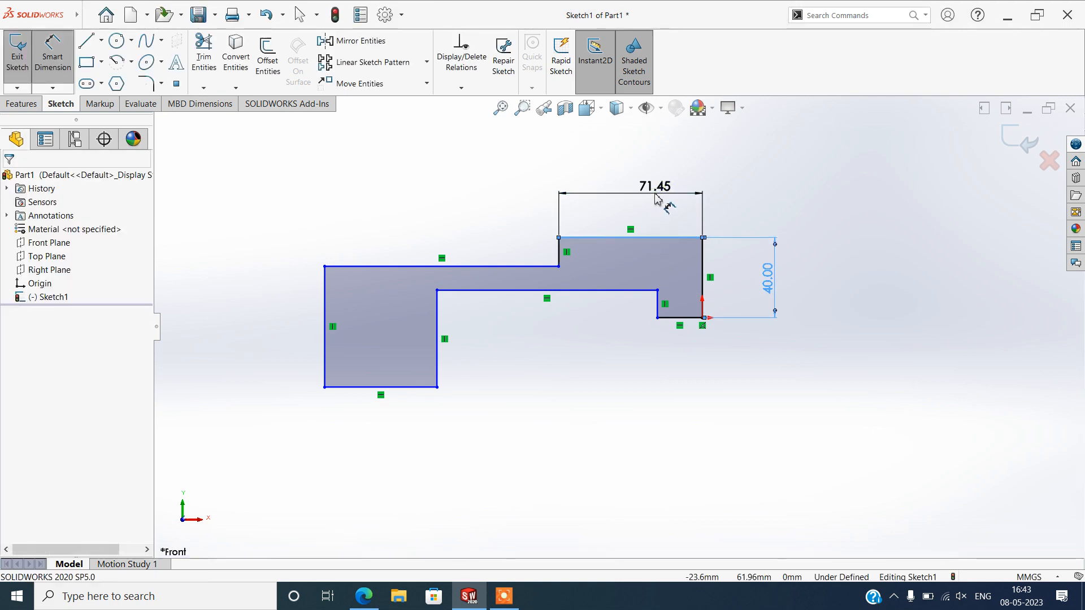
double_click(655, 186)
text(50)
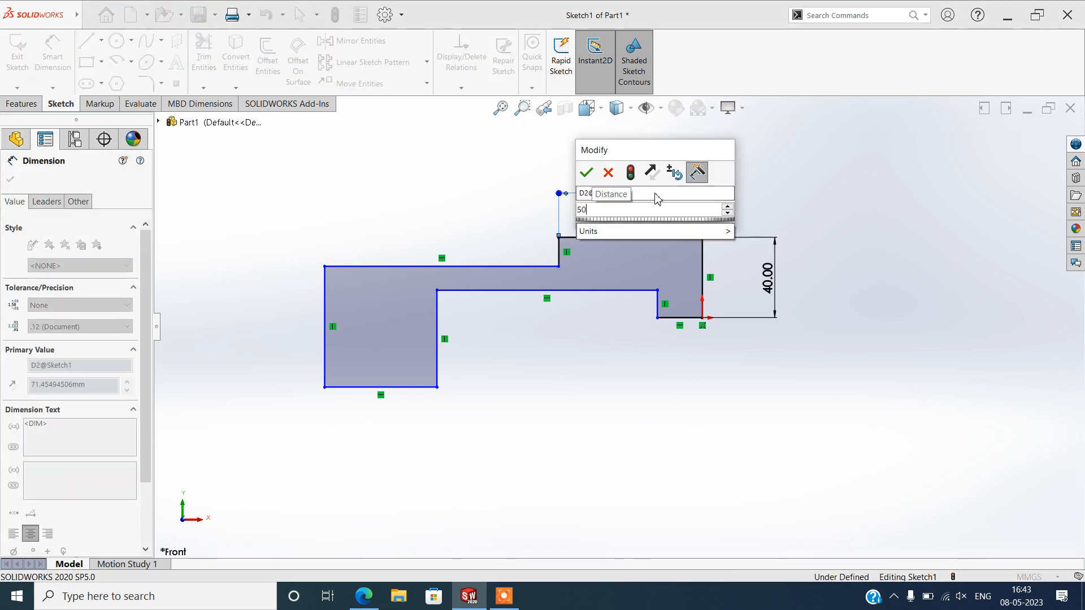
key(Return)
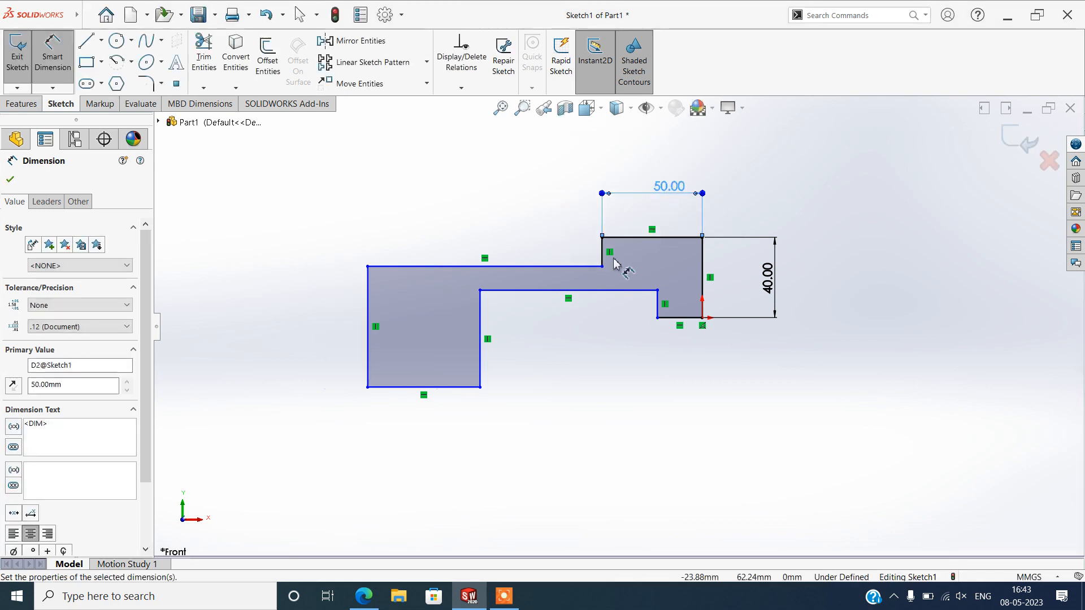
click(602, 263)
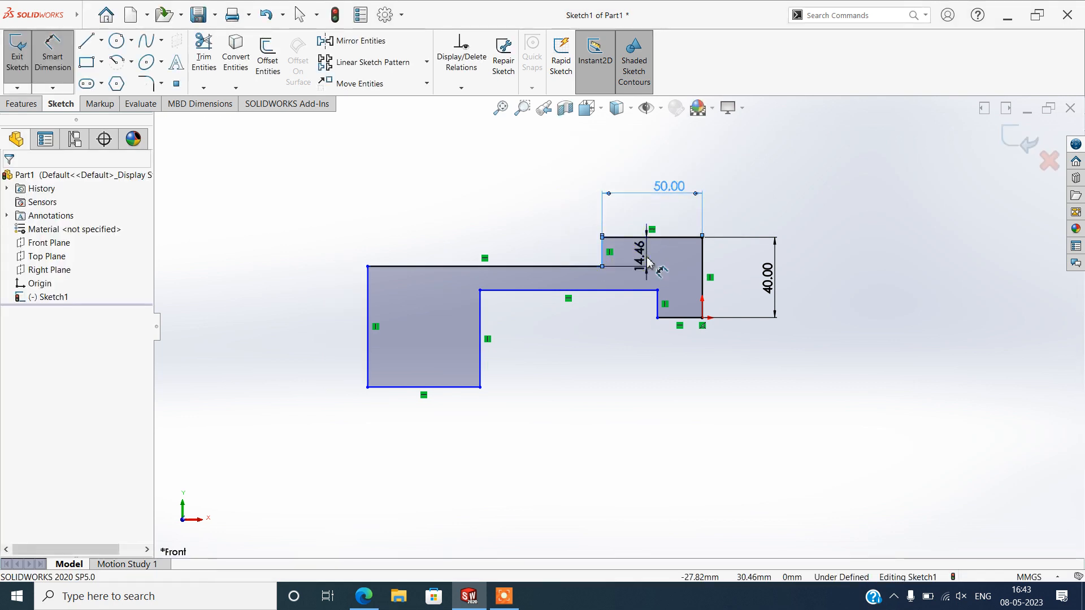
click(647, 262)
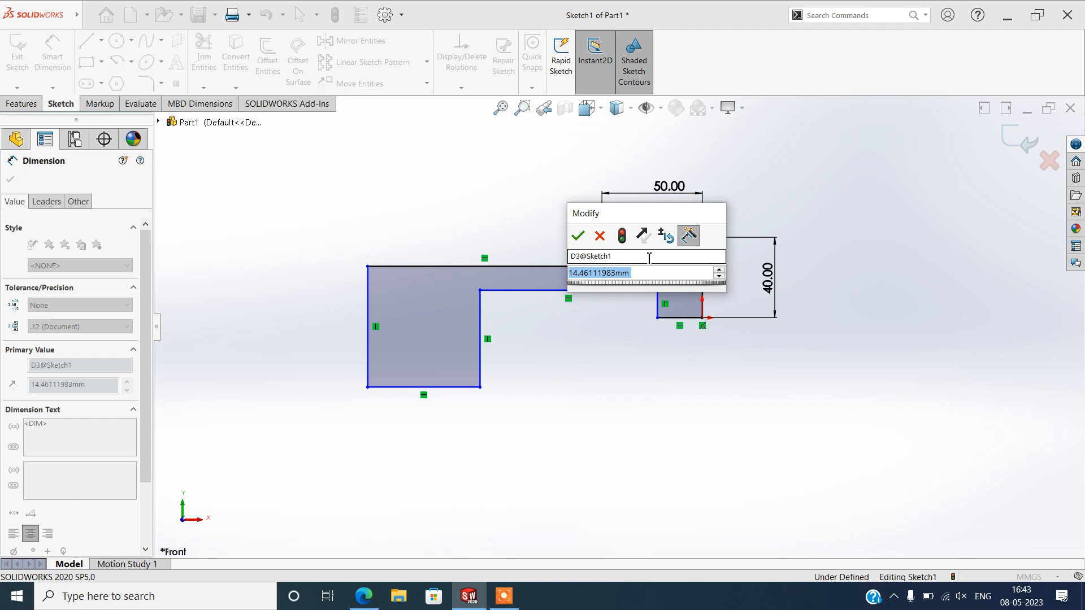
text(10)
key(Return)
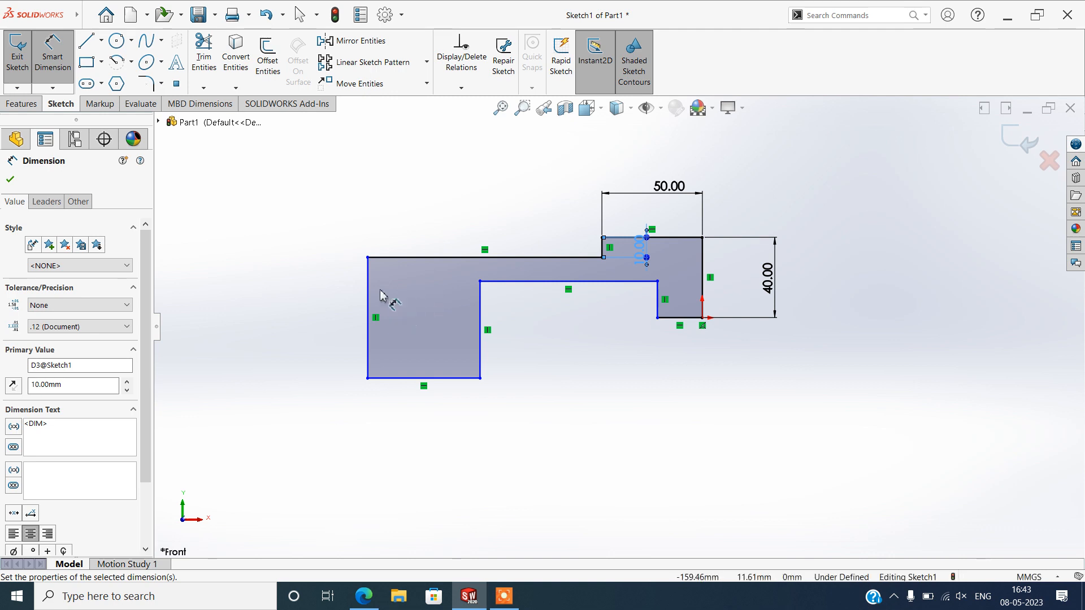
Dimension the horizontal distance between the left block's bottom-edge midpoint and the lower corner of the top step at 80 mm
click(425, 383)
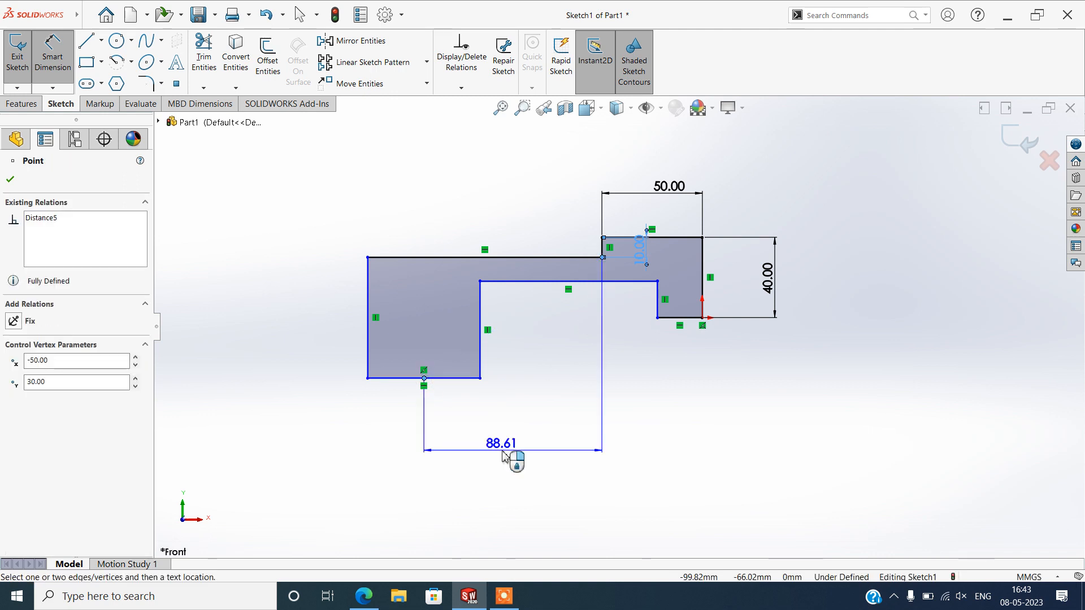
click(504, 455)
text(80)
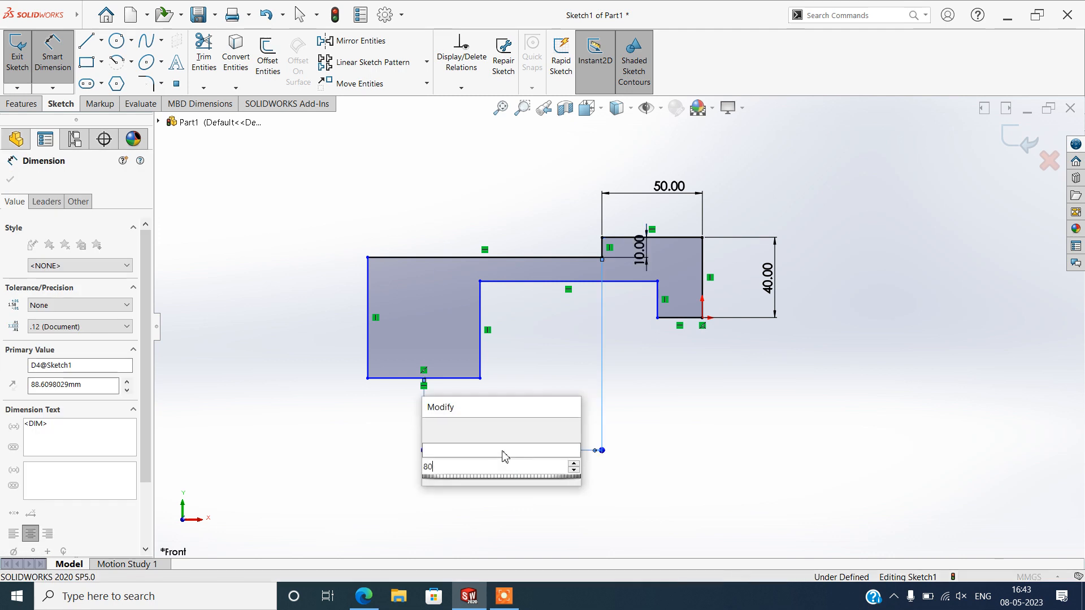
key(Return)
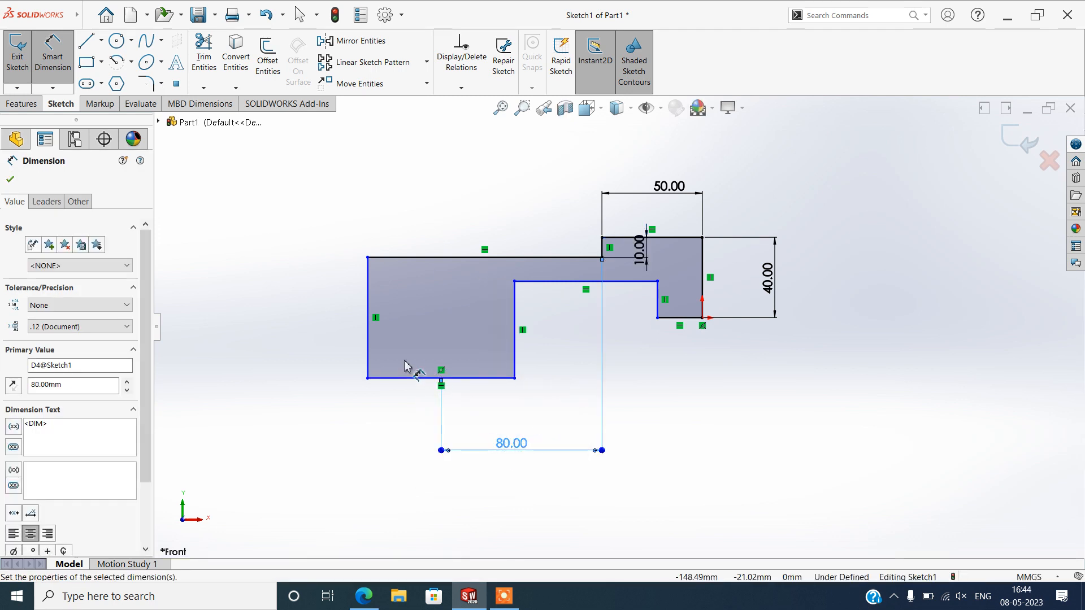
Dimension the left block's outer vertical edge at 60 mm and its bottom edge at 70 mm
click(368, 327)
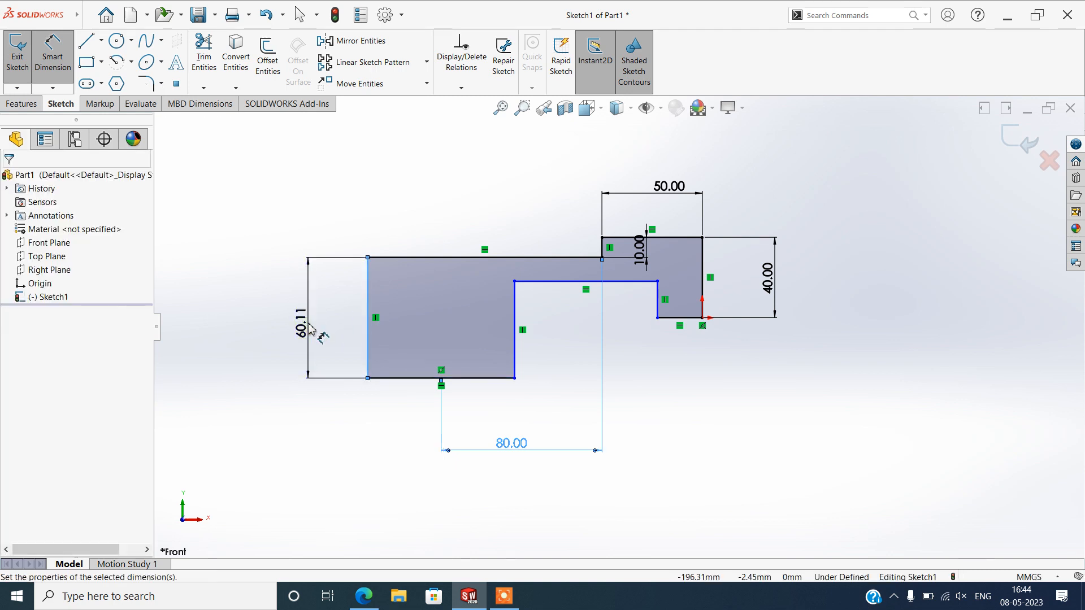
click(309, 328)
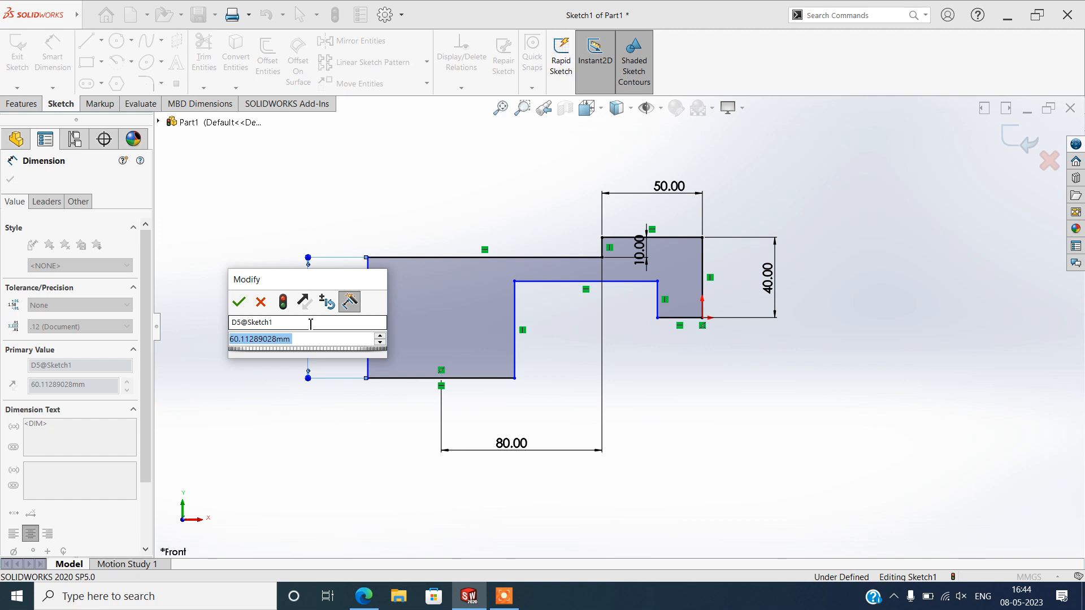
text(60)
key(Return)
click(396, 377)
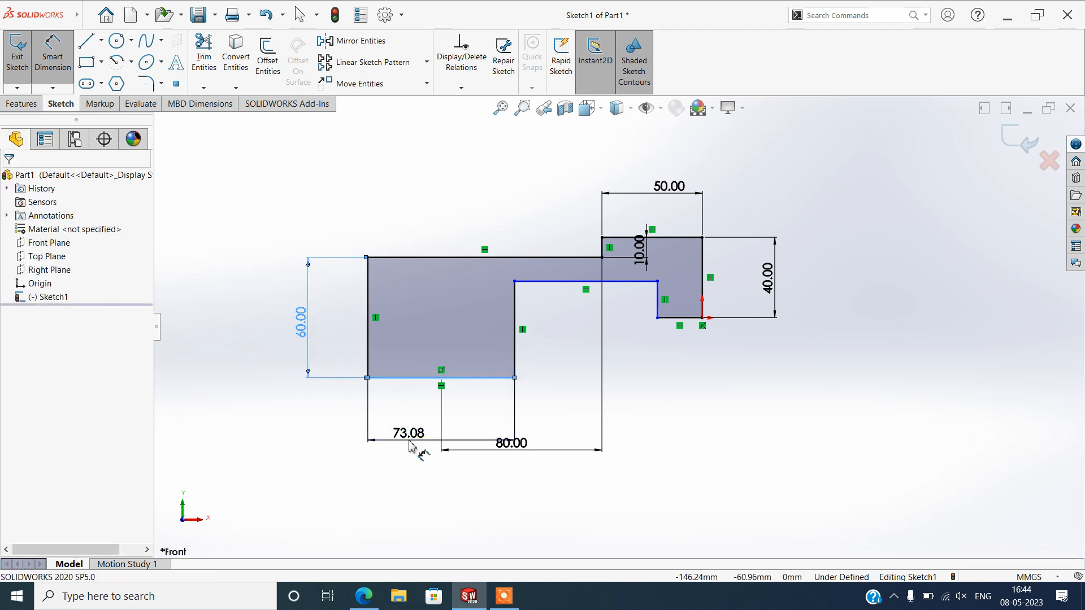
click(411, 446)
key(Return)
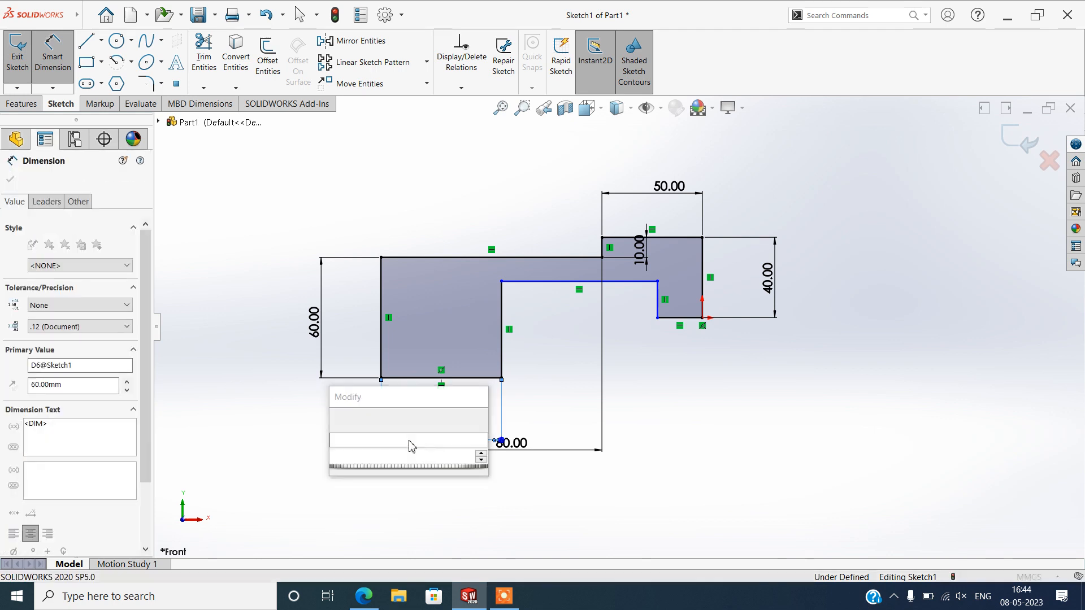
Dimension the thickness of the connecting arm between its upper and lower horizontal lines at 15 mm
click(554, 257)
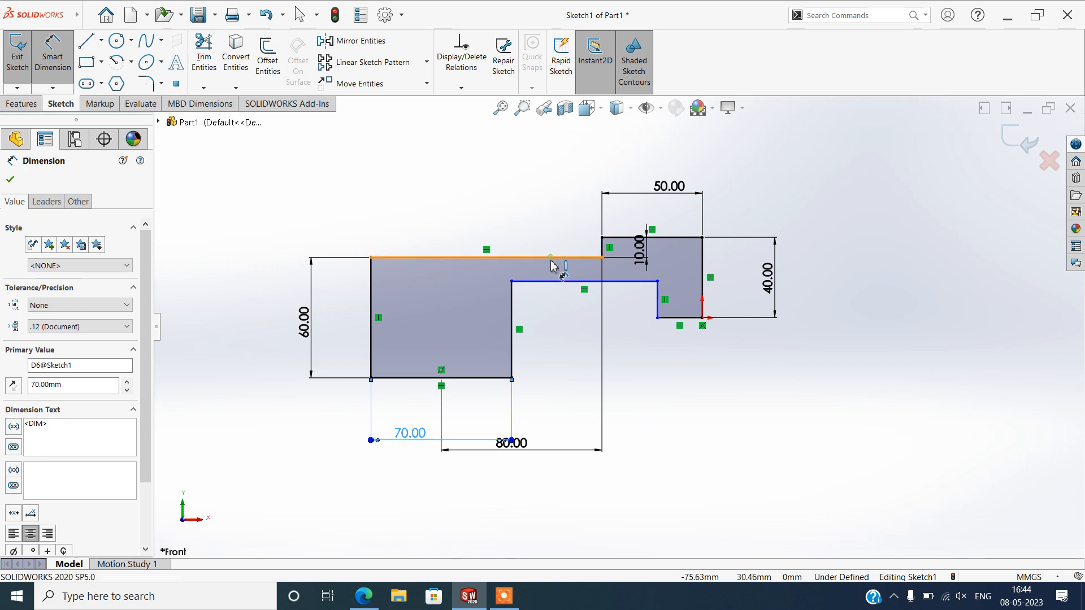
click(552, 282)
click(542, 240)
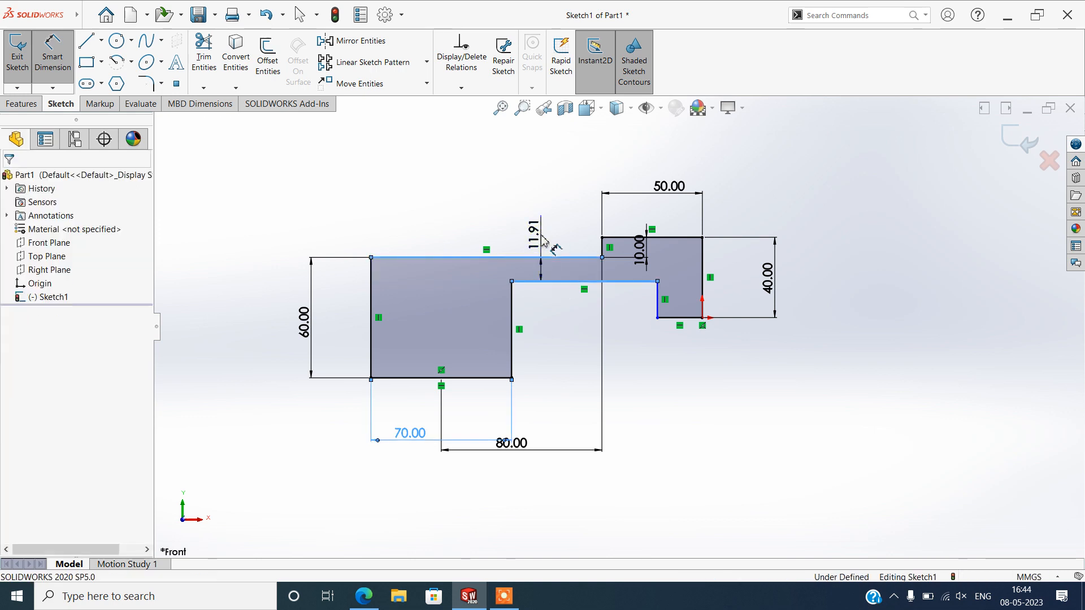
text(10)
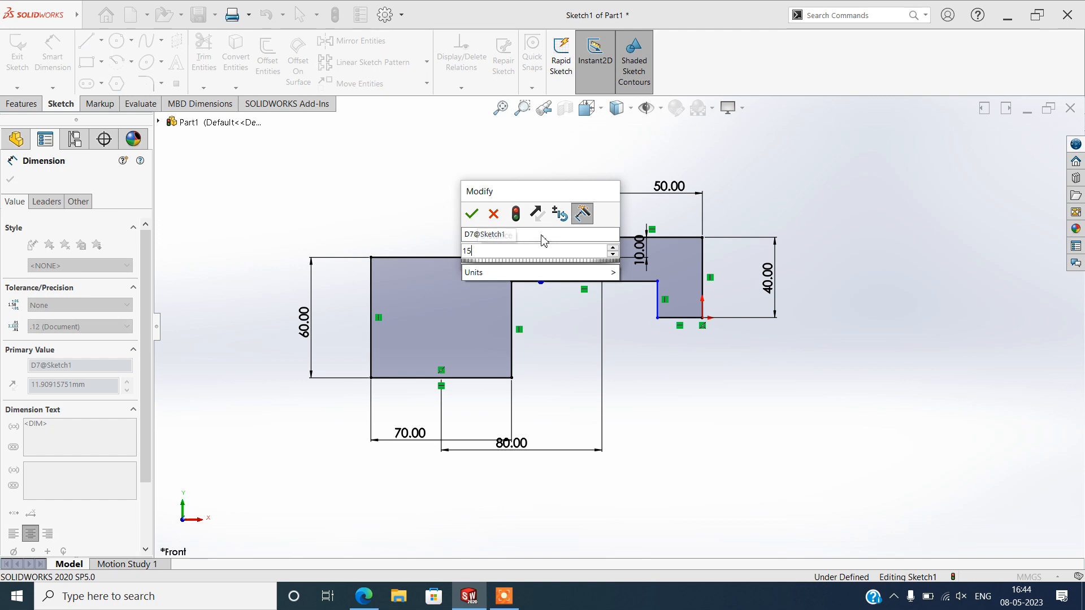
key(Return)
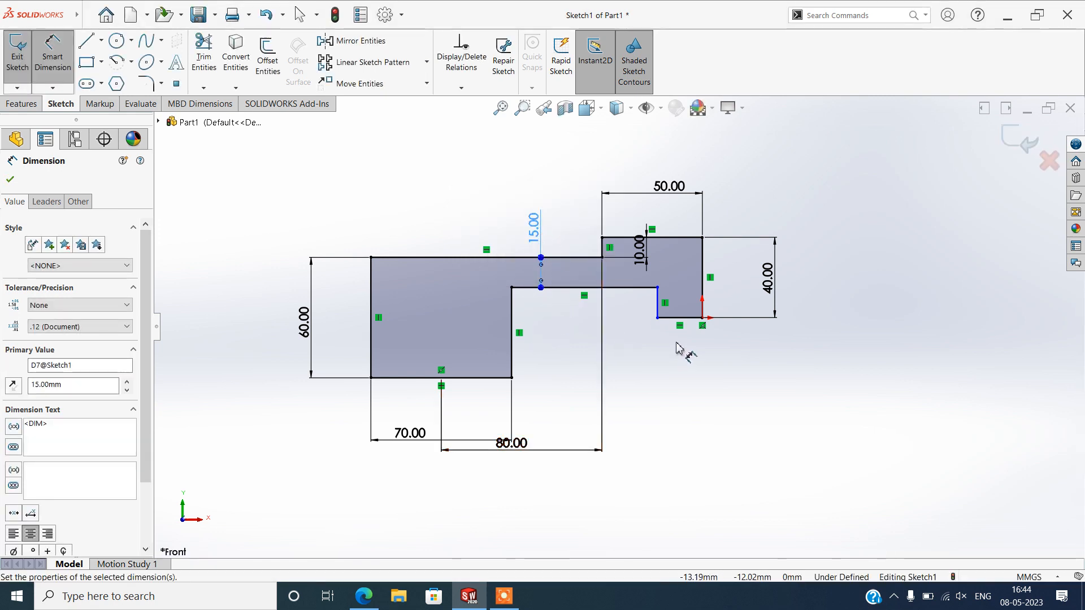
Add a driven dimension to the short vertical edge below the arm, near the origin
scroll(668, 347, up, 2)
click(656, 299)
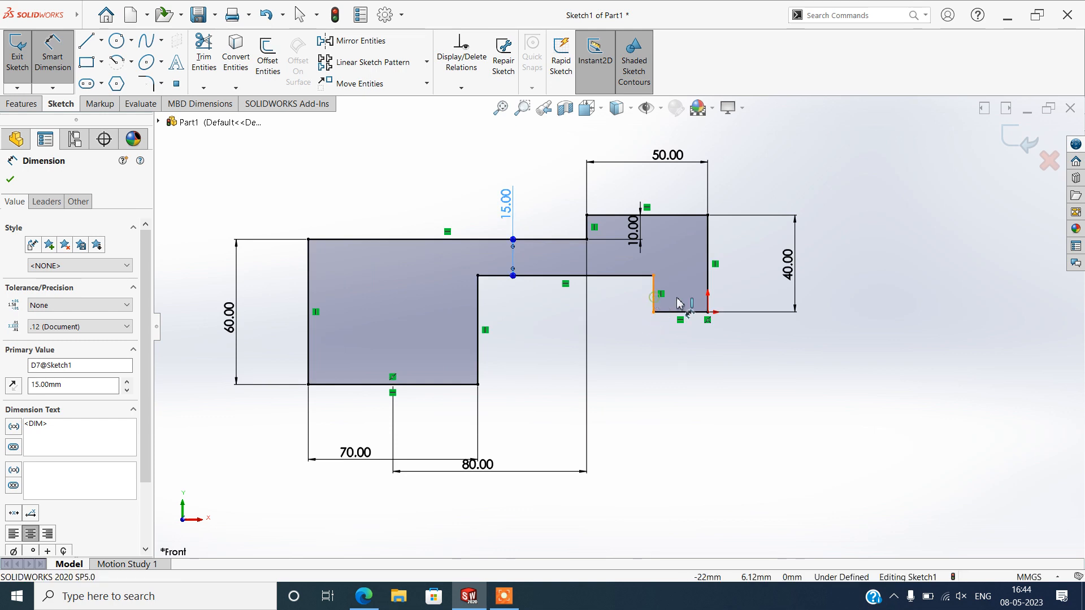
click(677, 297)
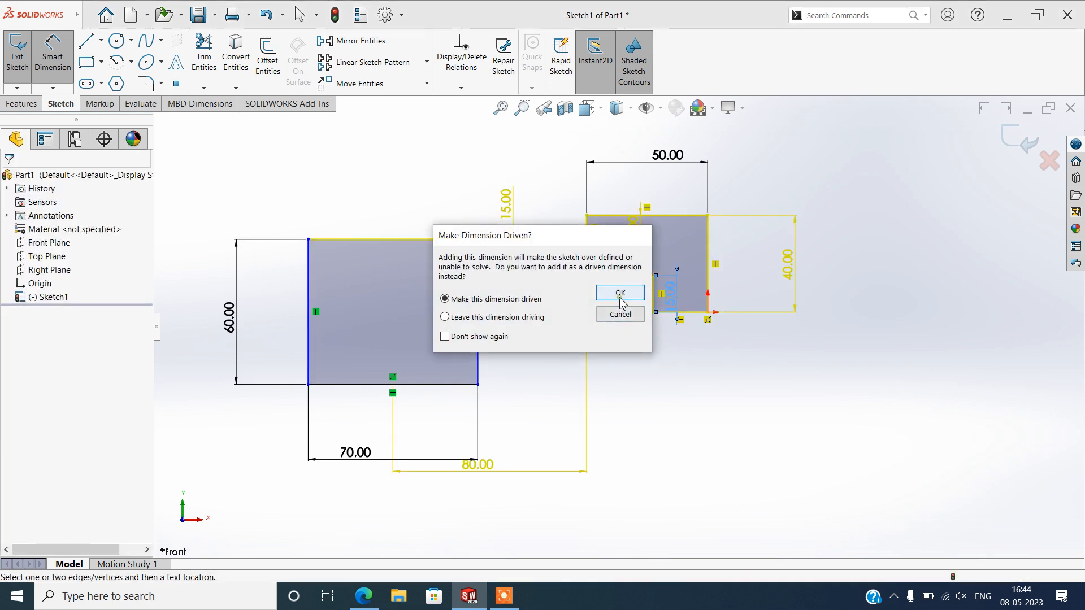
click(618, 289)
Dimension the short bottom edge ending at the origin at 28 mm
click(693, 313)
click(689, 359)
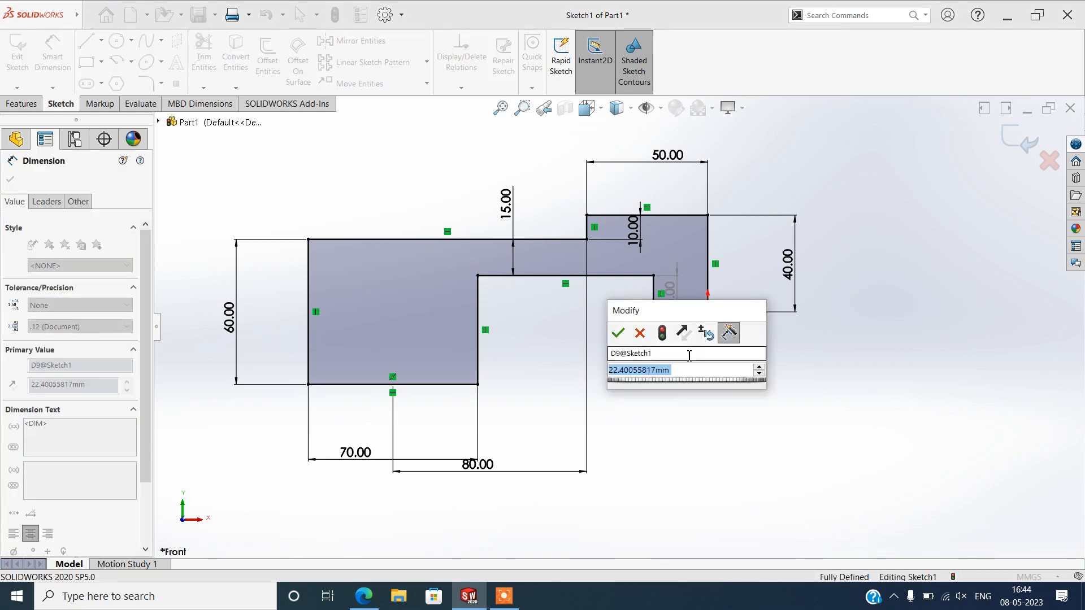
text(28)
key(Return)
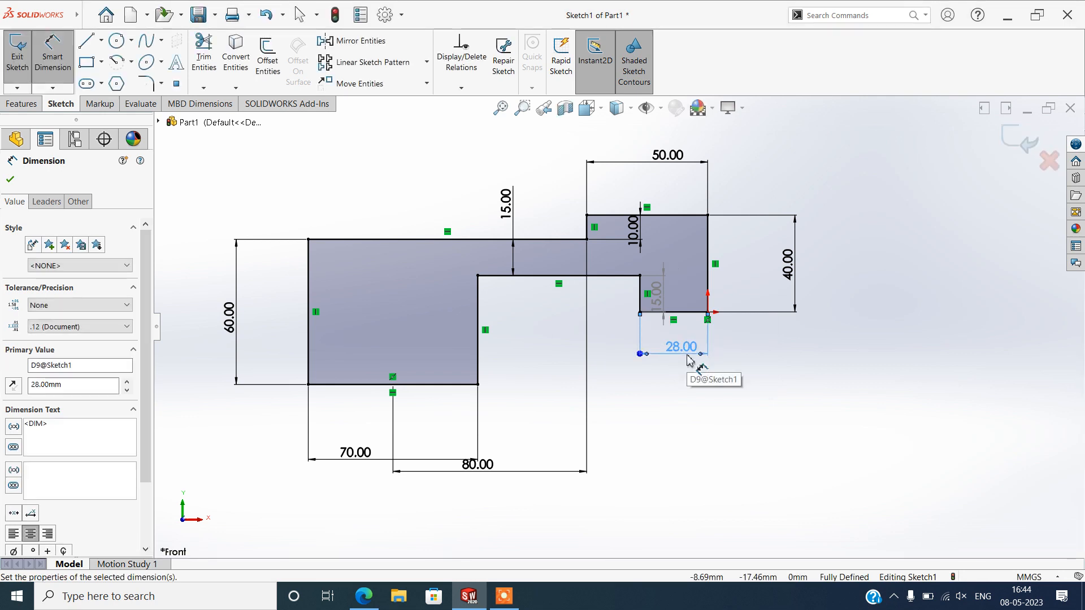
click(11, 181)
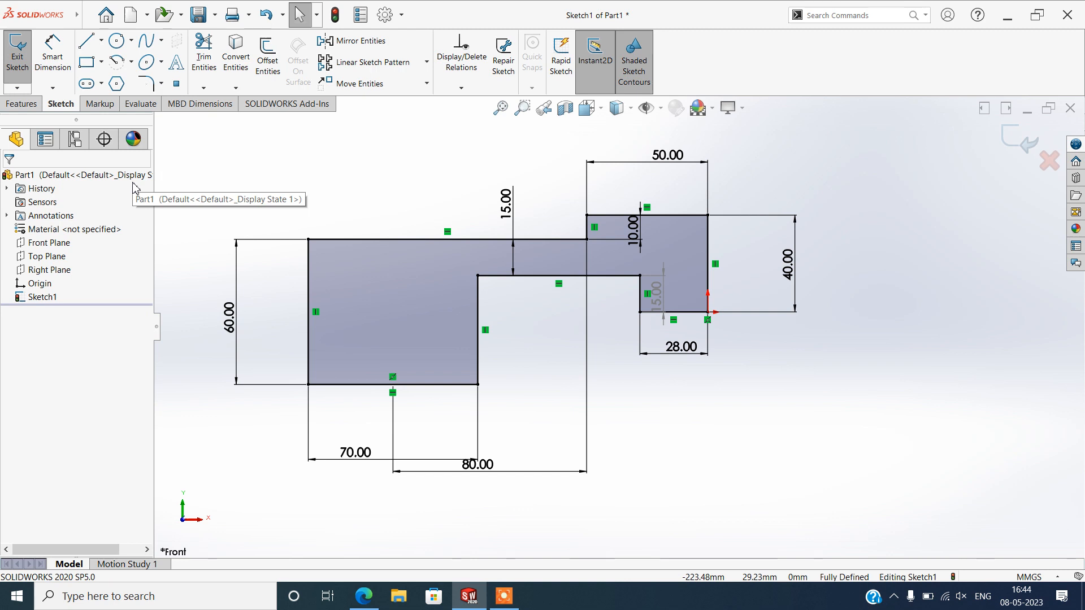
Add 8 mm sketch fillets to the two inner corners beneath the connecting arm and the inner corner at the top step
click(147, 85)
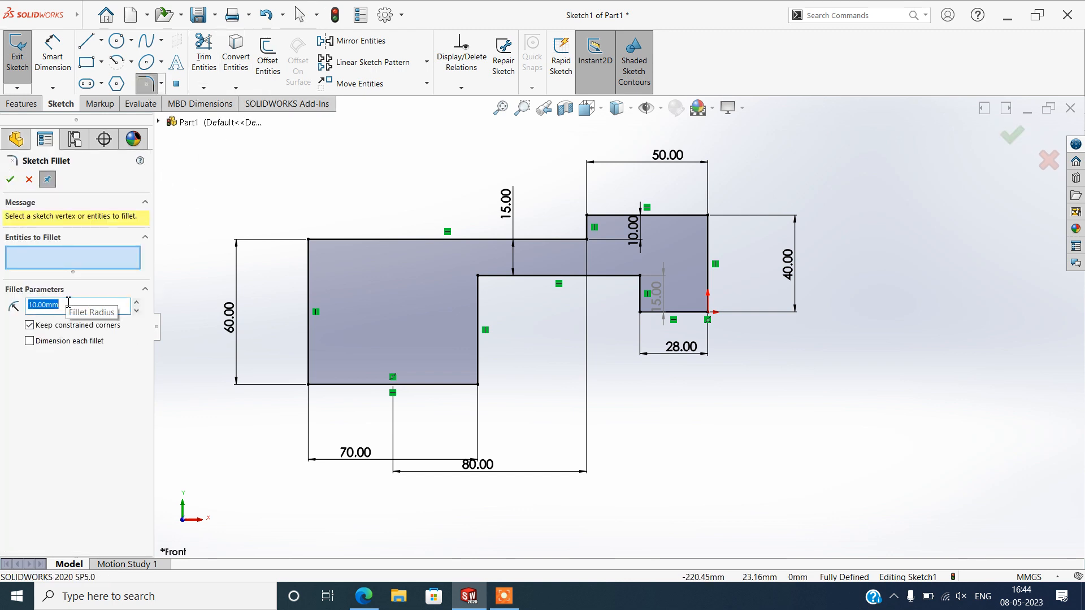
click(479, 276)
click(637, 278)
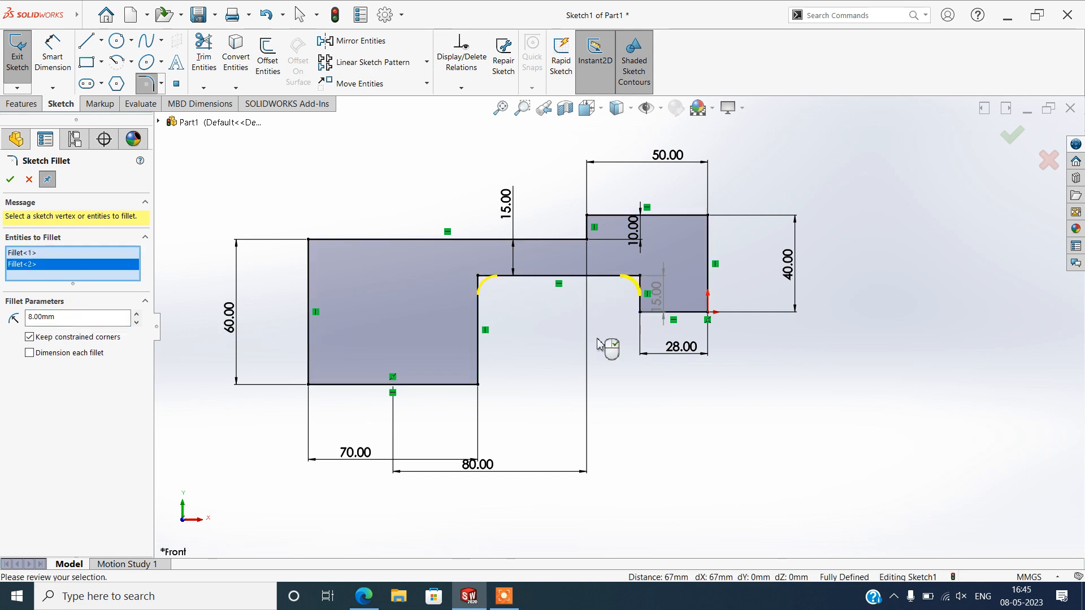
click(587, 241)
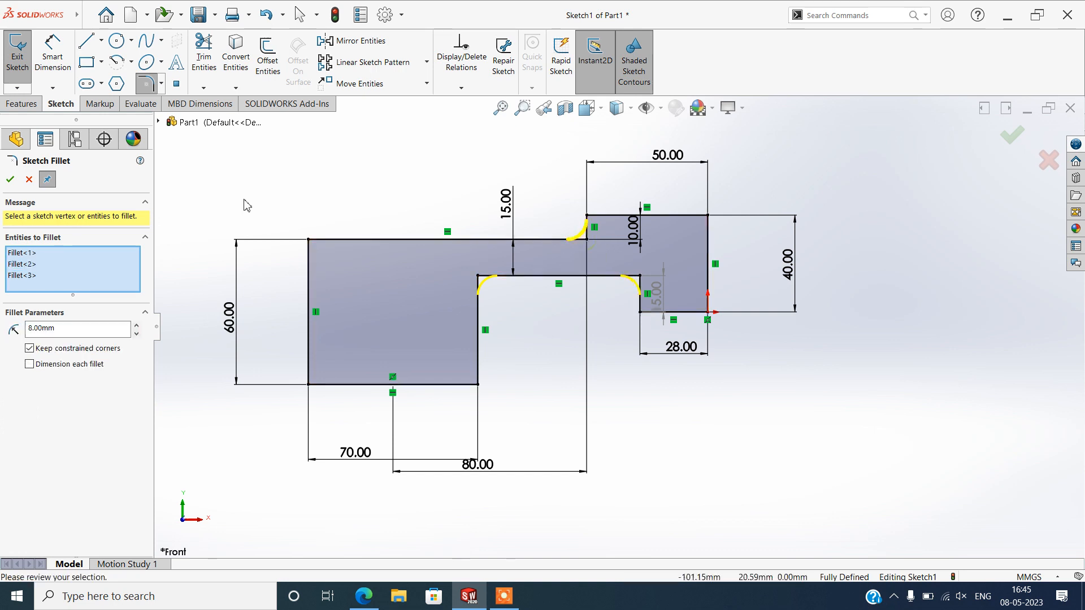
click(11, 186)
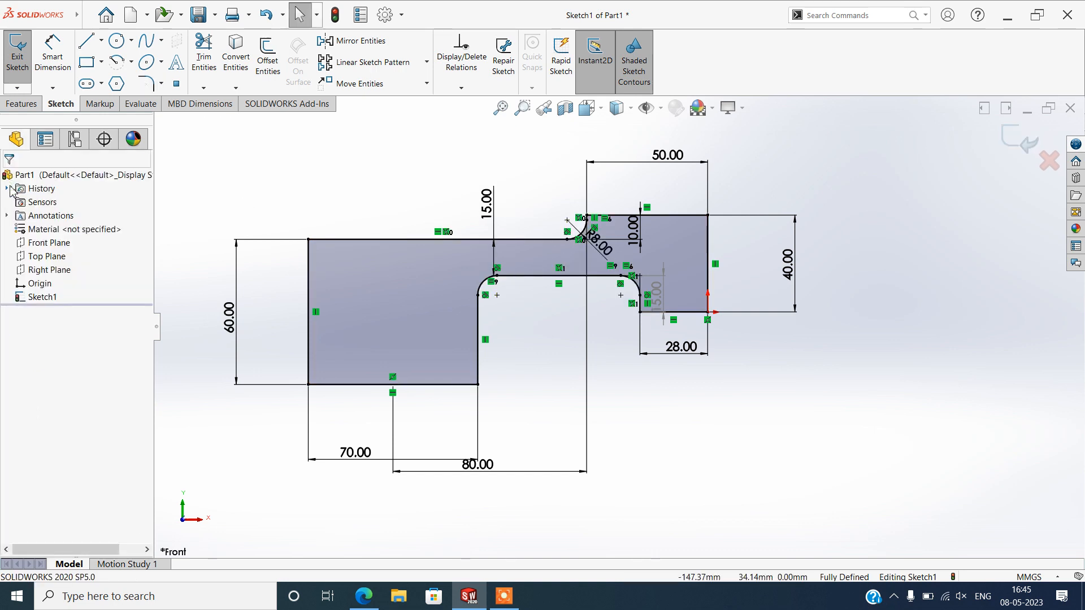
Extrude the stepped profile as a Mid Plane boss with a total depth of 72 mm (28*2+16)
click(21, 103)
click(23, 57)
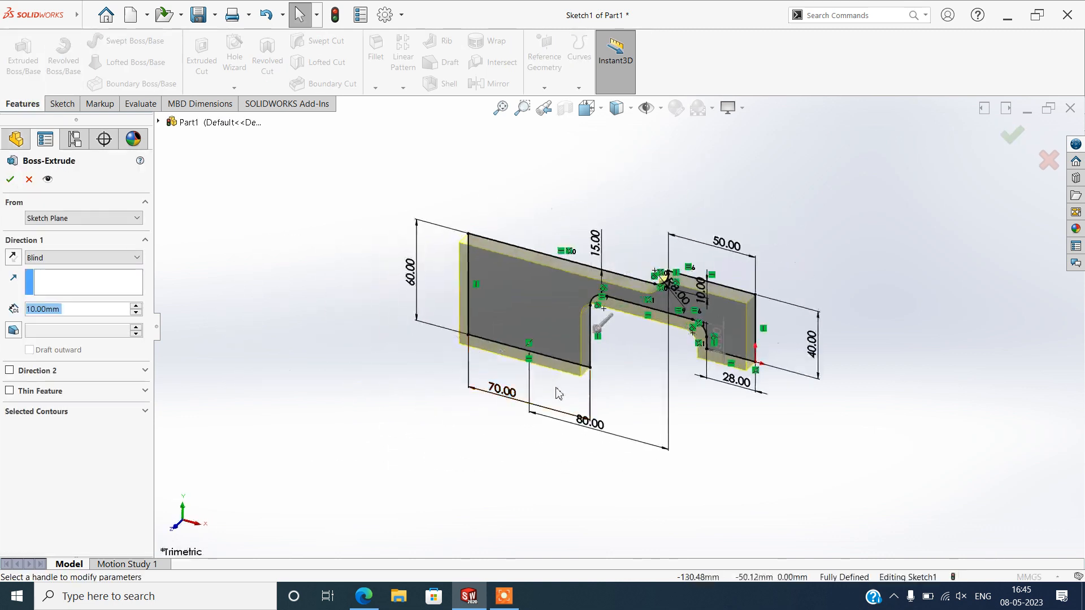
click(84, 258)
click(79, 312)
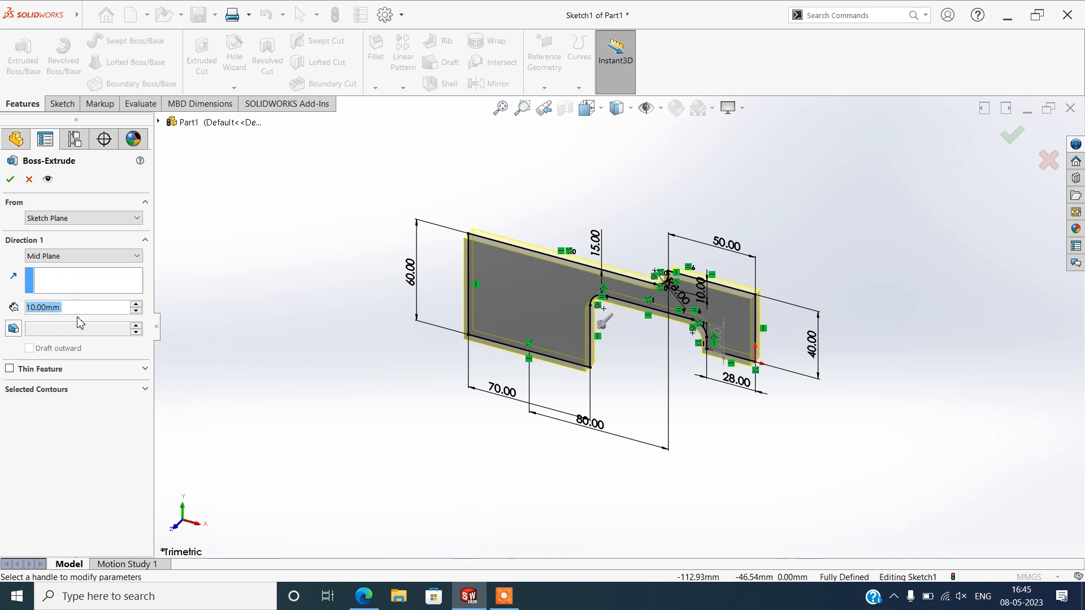
text(28*2)
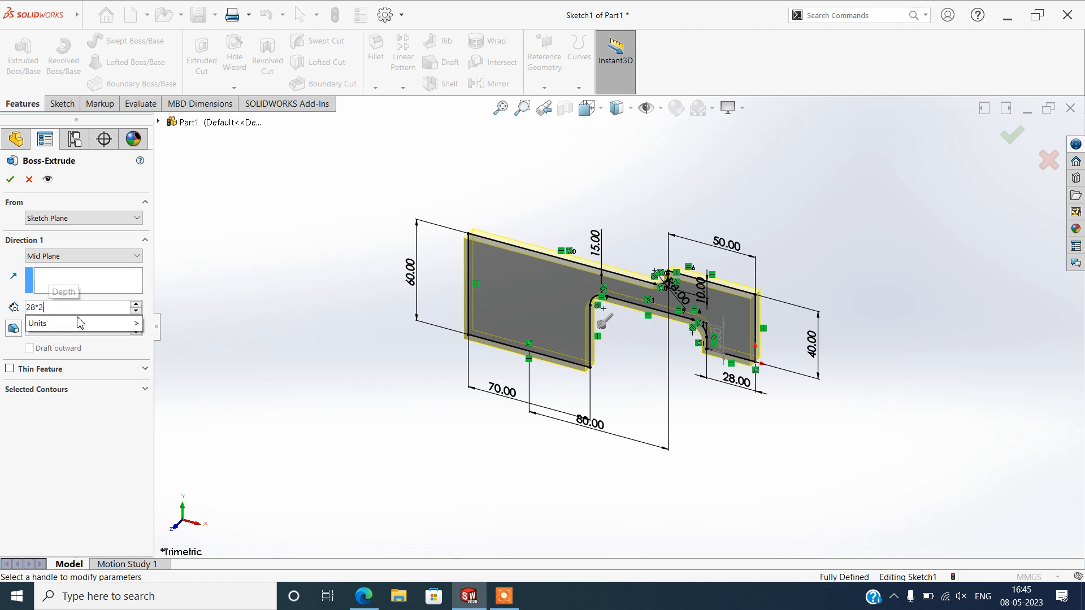
key(Return)
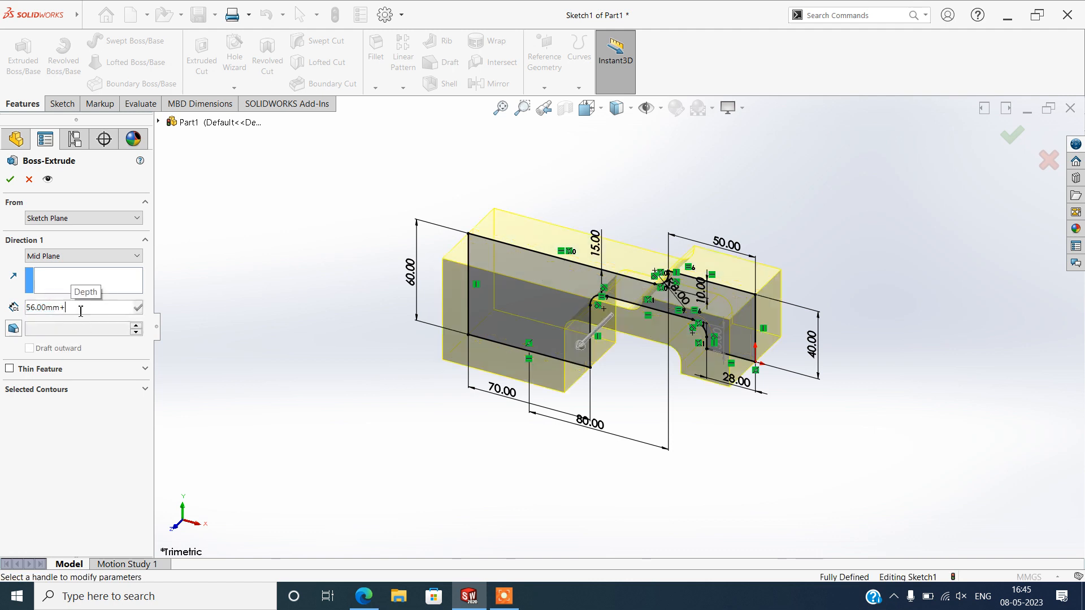
text(+16)
key(Return)
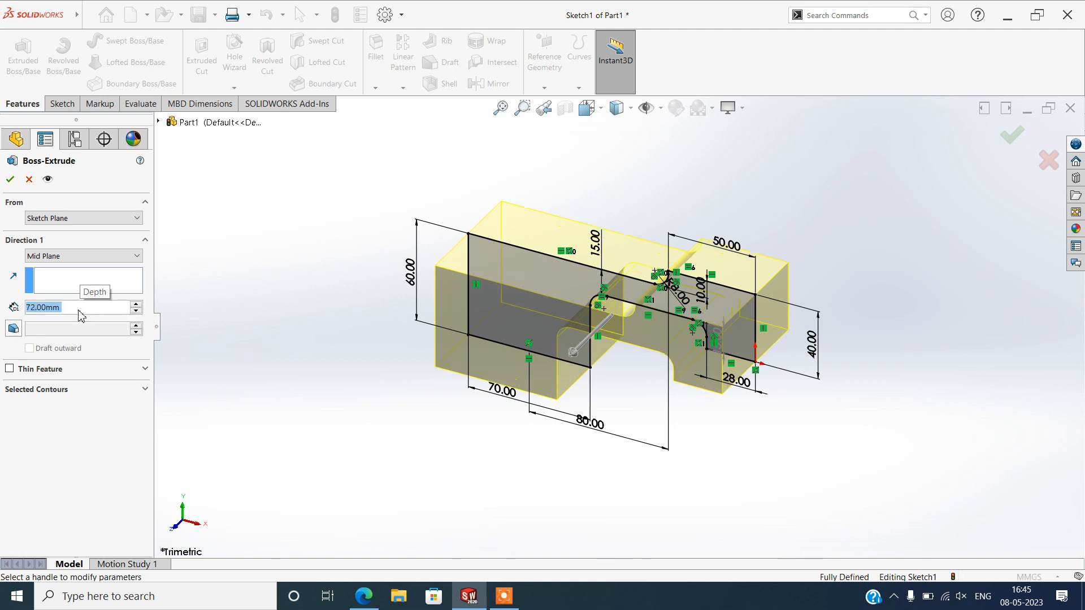
click(10, 180)
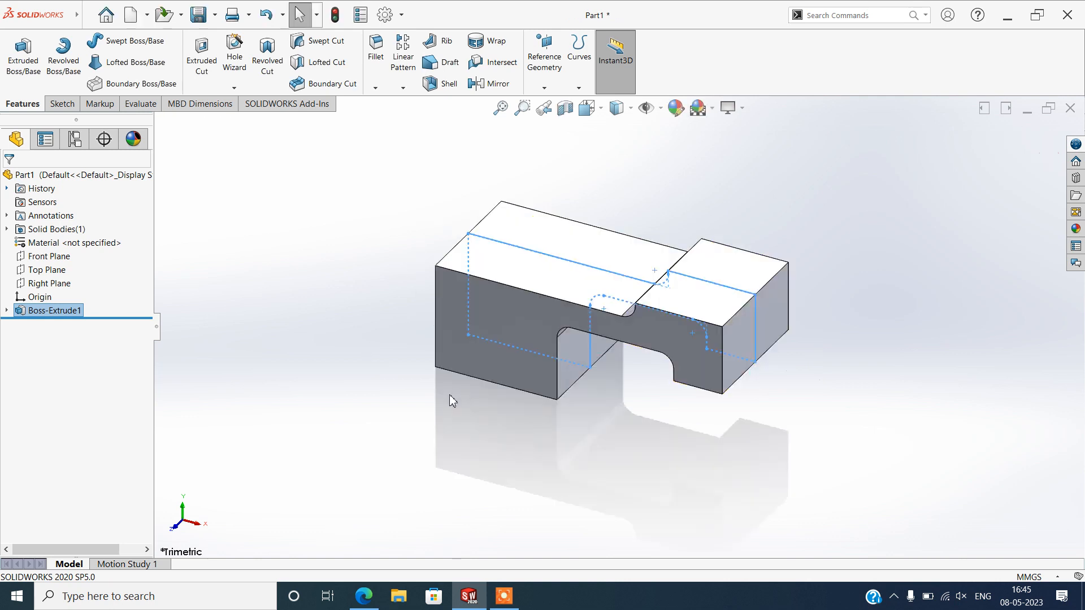
middle_drag(431, 412, 493, 420)
click(858, 227)
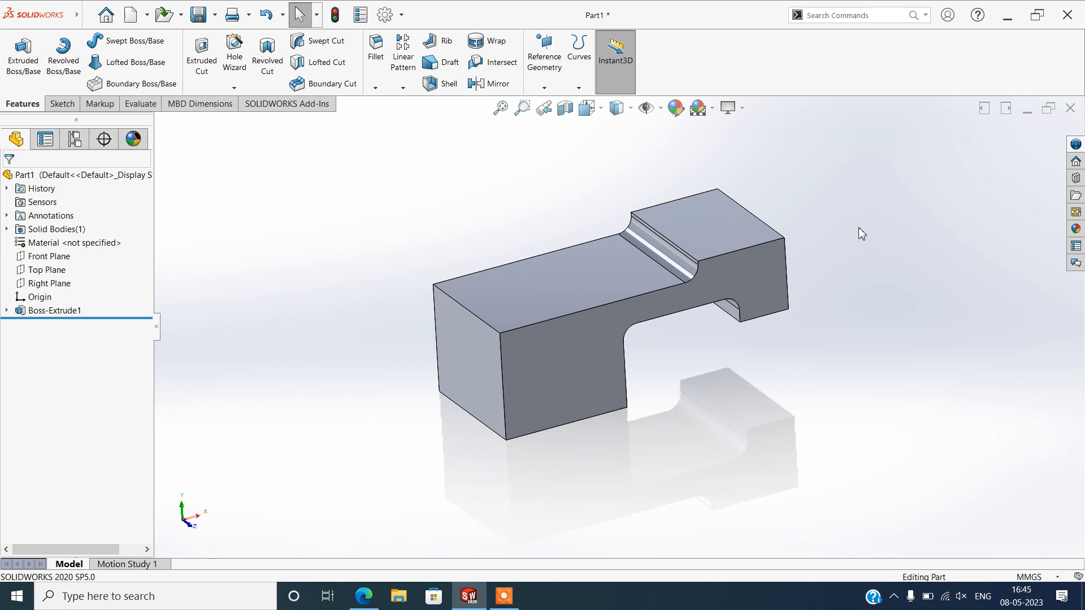
click(531, 386)
key(ctrl+8)
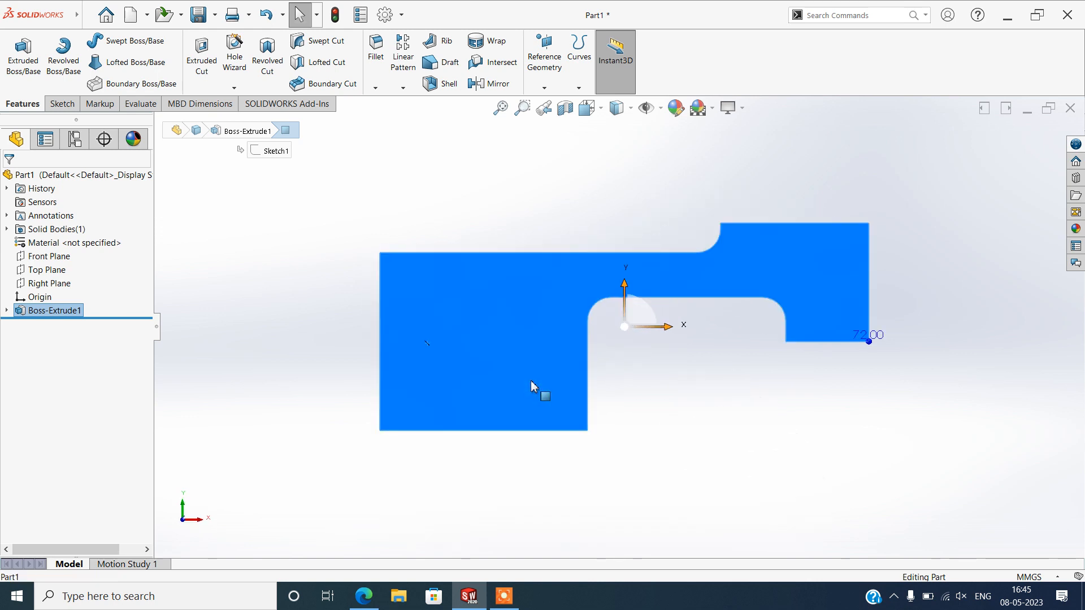
click(195, 318)
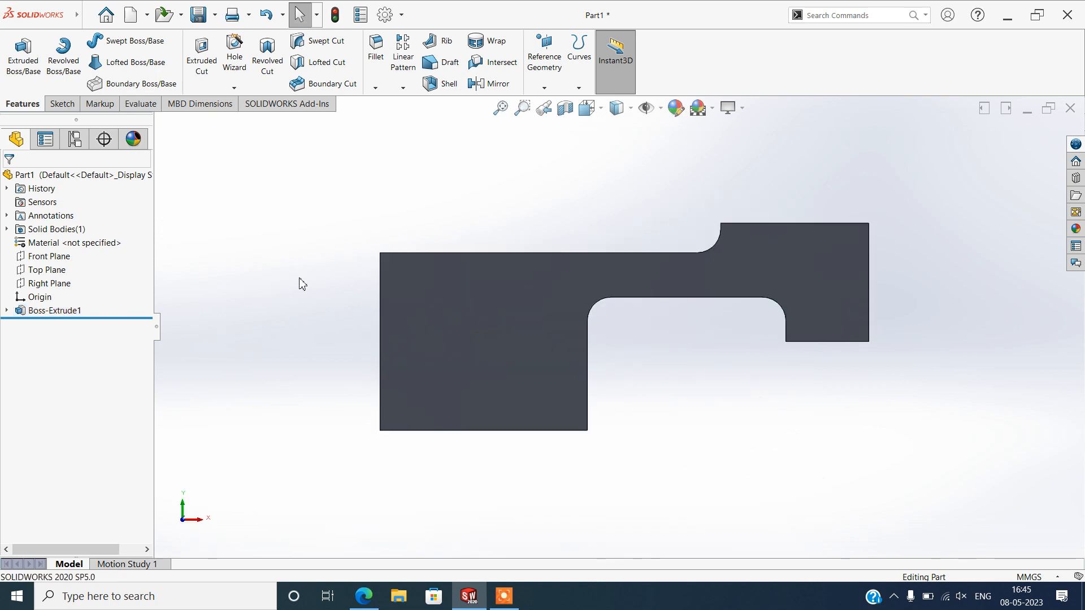
middle_drag(346, 285, 332, 347)
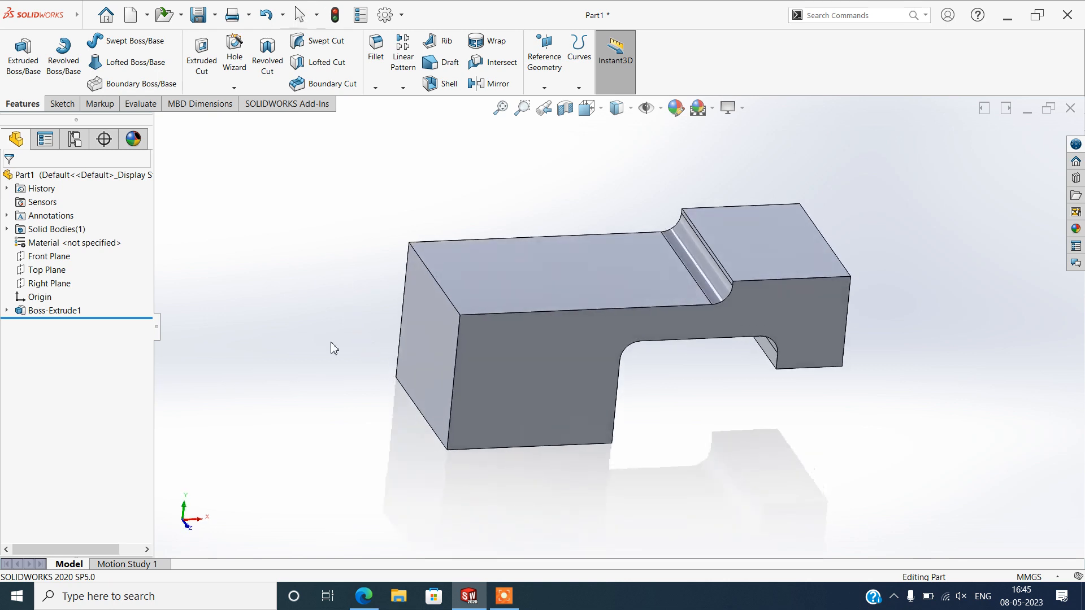
Sketch a circle of about 26 mm radius on the Front Plane, centred on the large block's bottom edge and passing through its outer corner
click(50, 257)
key(ctrl+8)
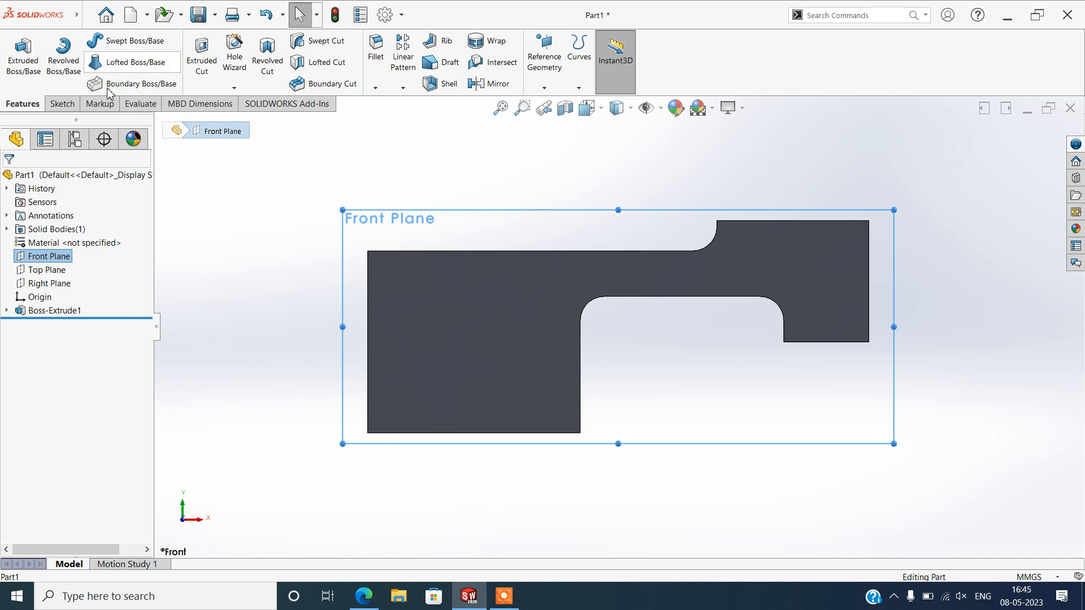
click(46, 100)
click(15, 77)
click(117, 40)
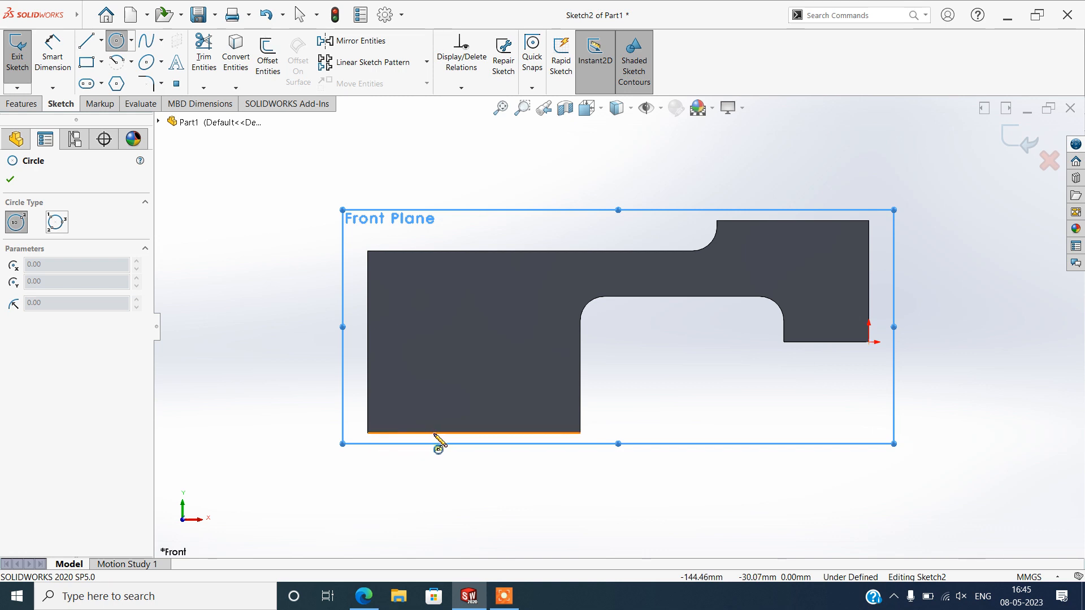
click(446, 434)
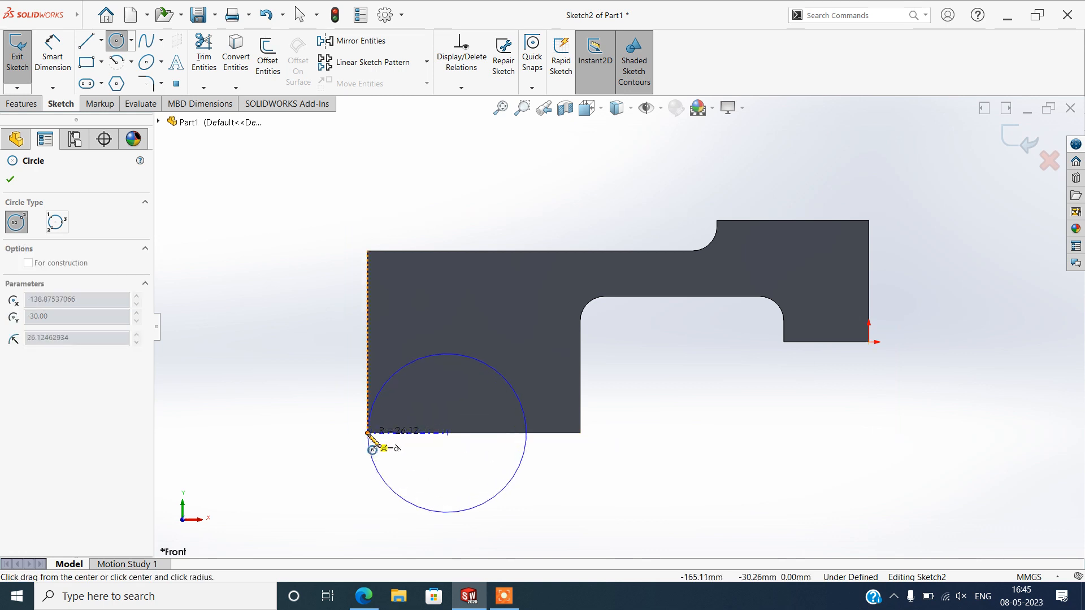
click(368, 433)
right_click(283, 273)
click(288, 279)
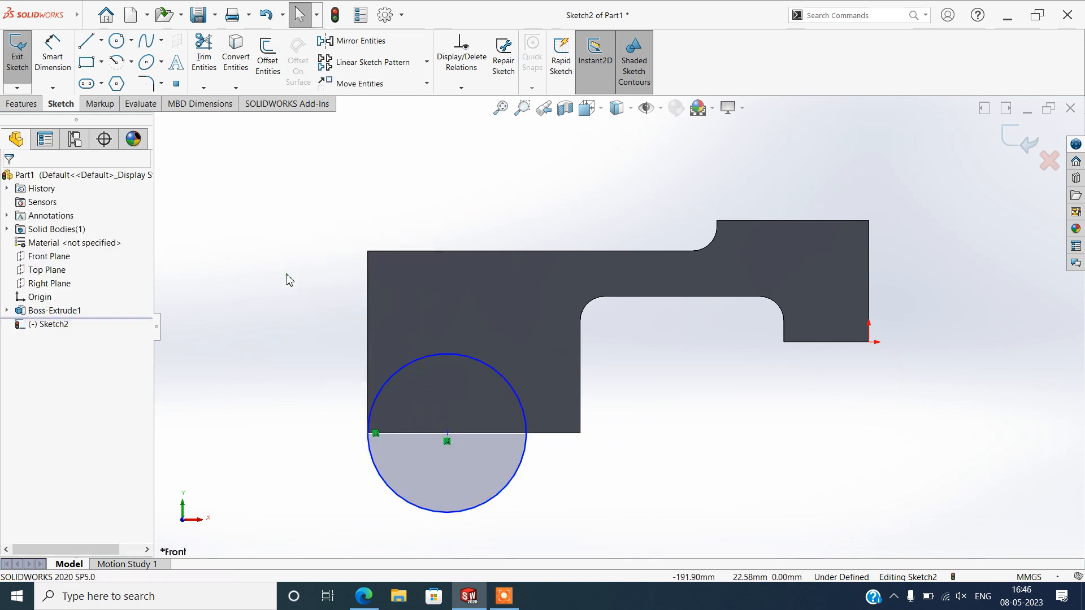
Dimension the circle's diameter at 55 mm
click(56, 62)
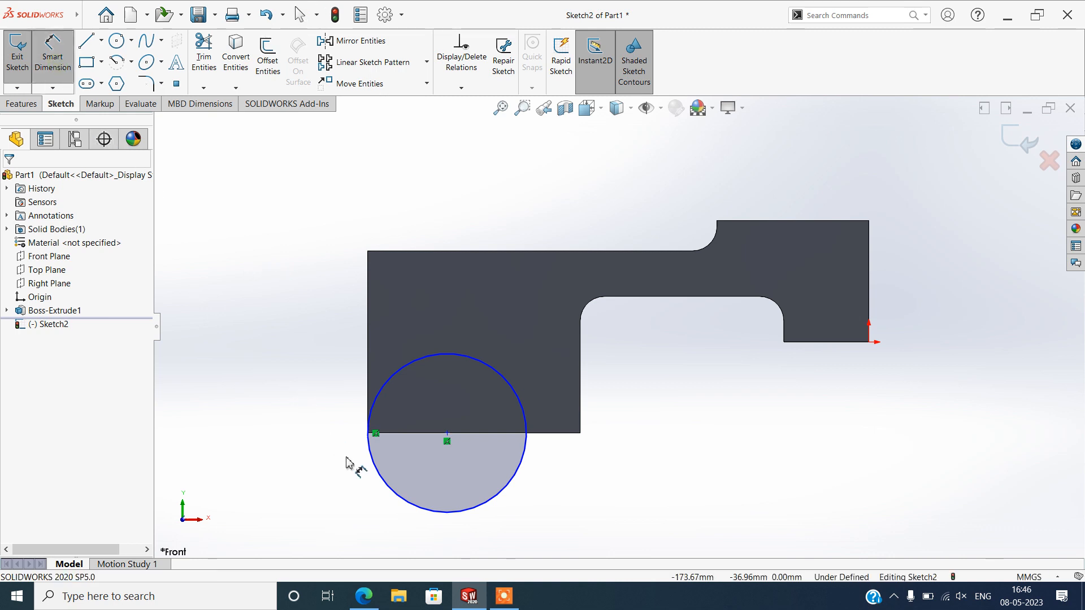
click(370, 481)
click(308, 503)
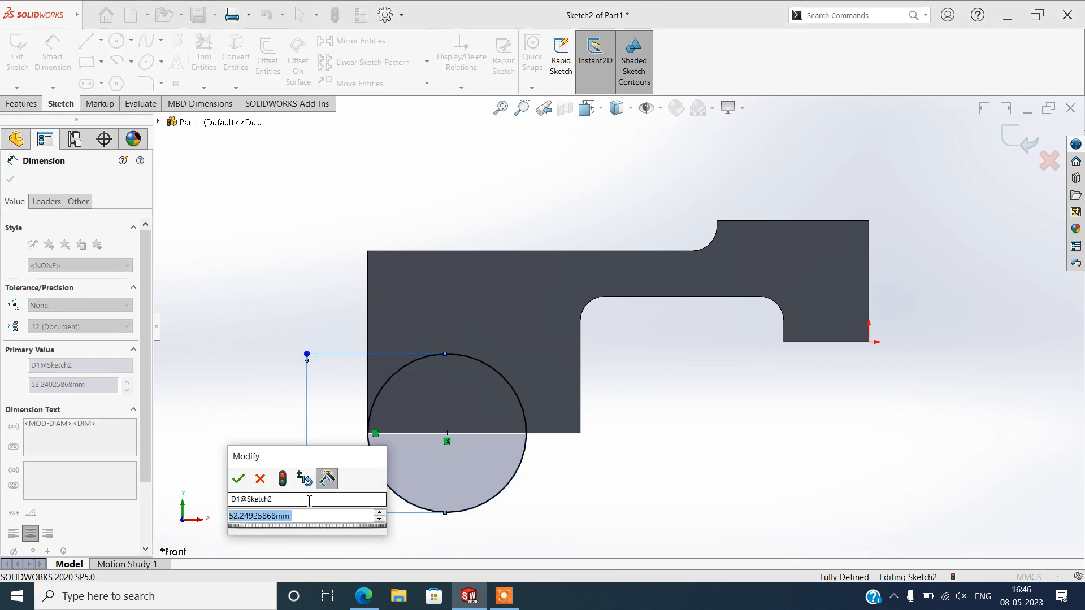
text(55)
key(Return)
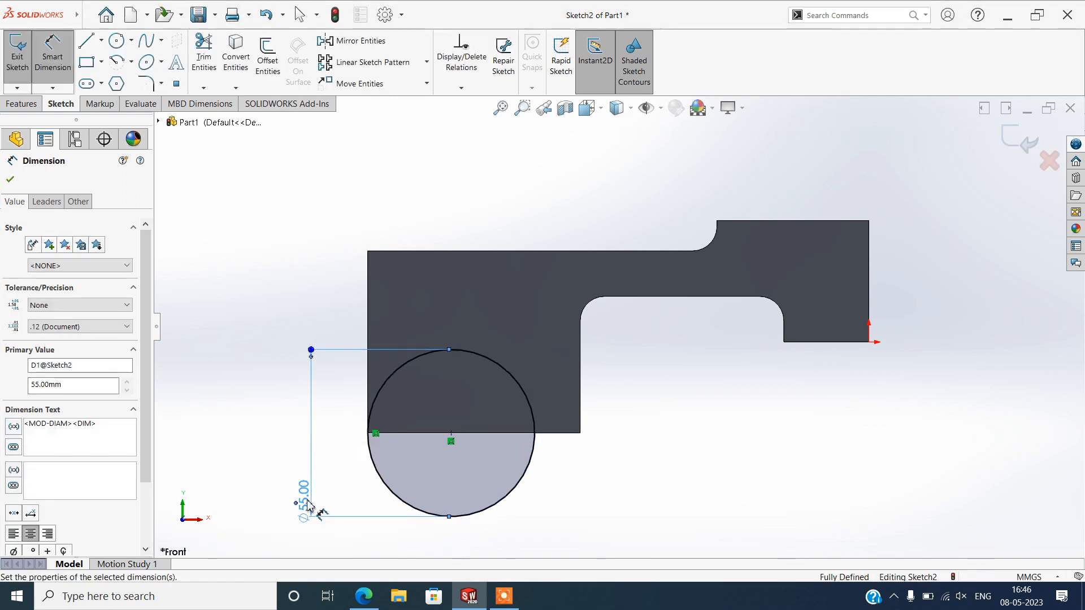
click(10, 179)
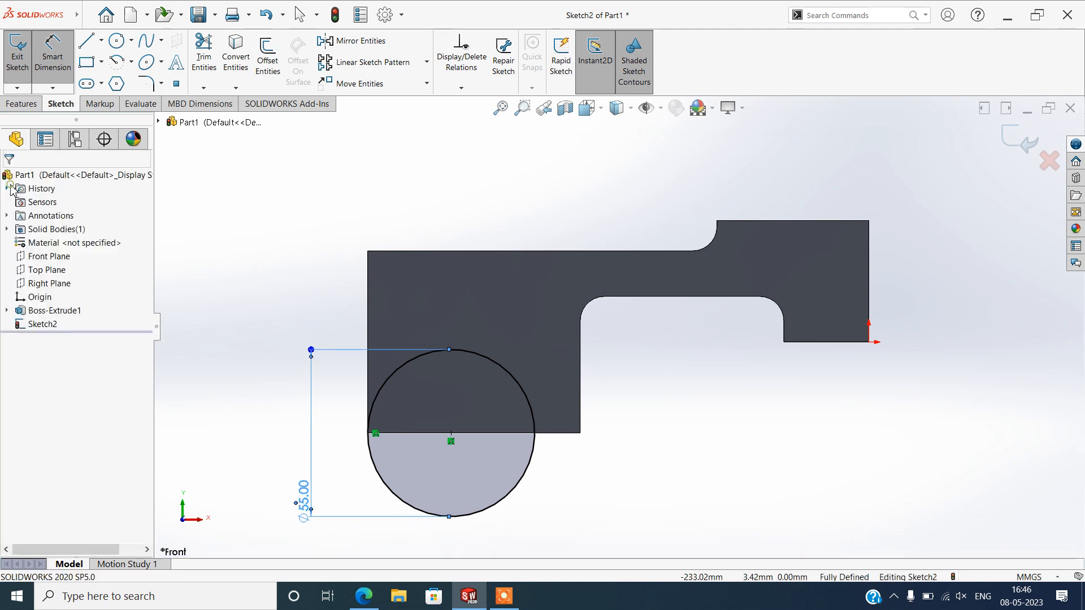
Extrude the circle as a merged Mid Plane boss with a total depth of 96 mm (72+24)
click(21, 105)
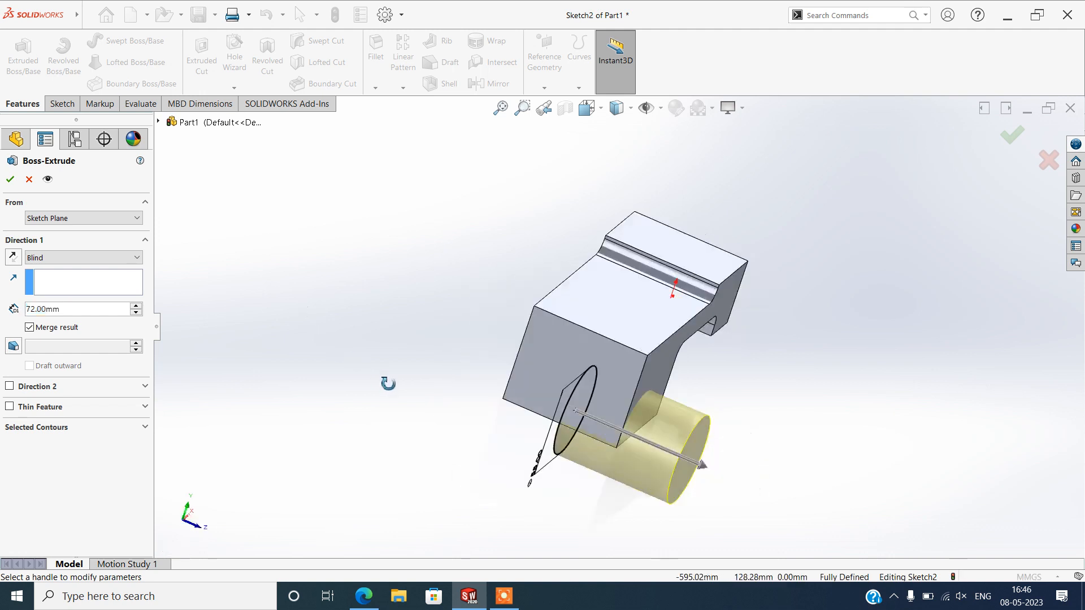
click(79, 258)
click(57, 325)
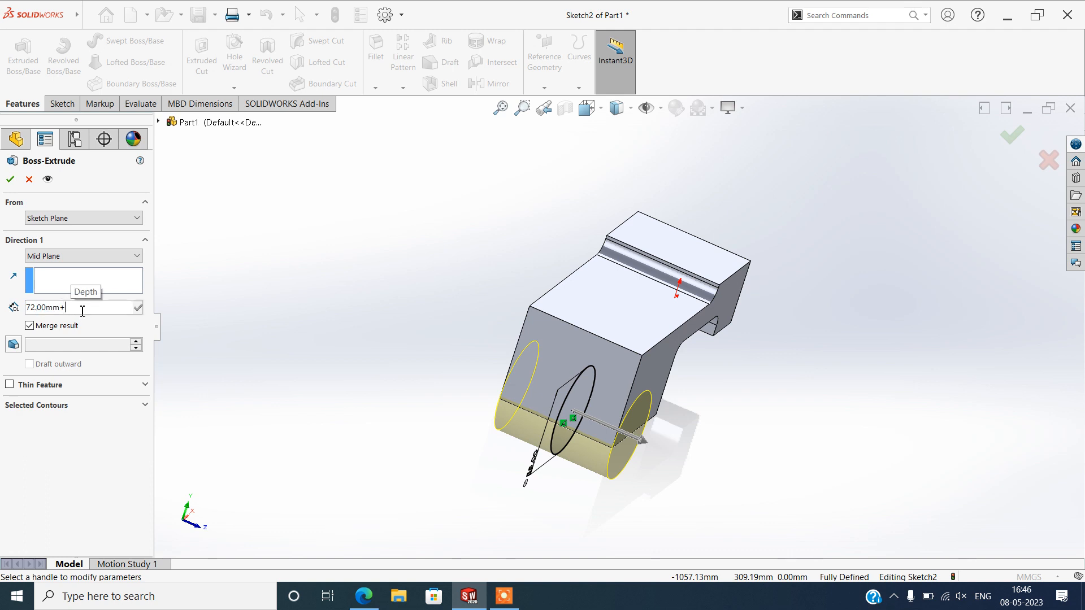
text(24)
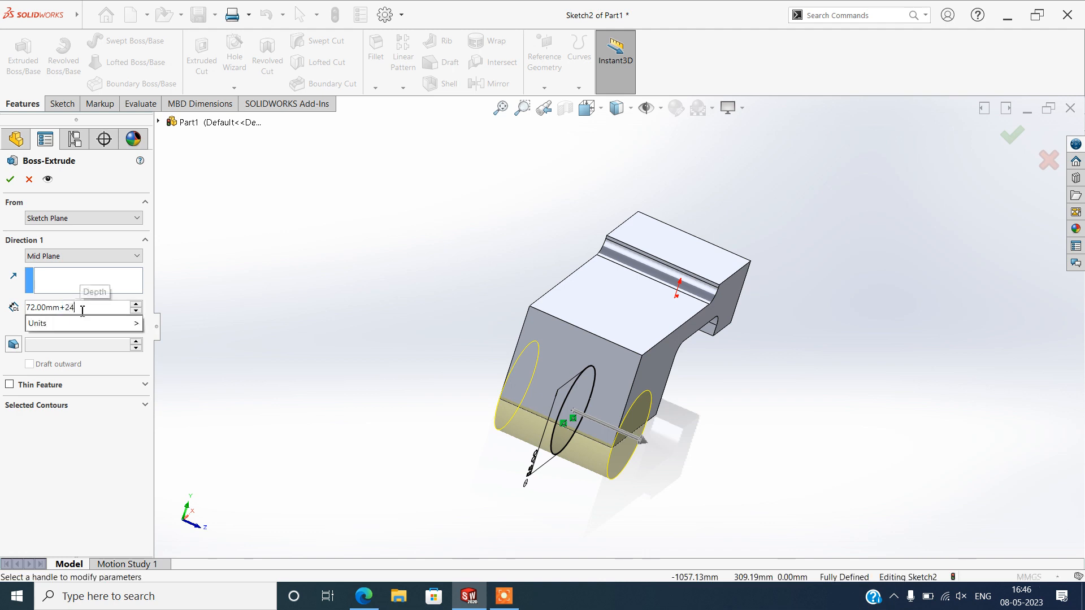
key(Return)
click(11, 179)
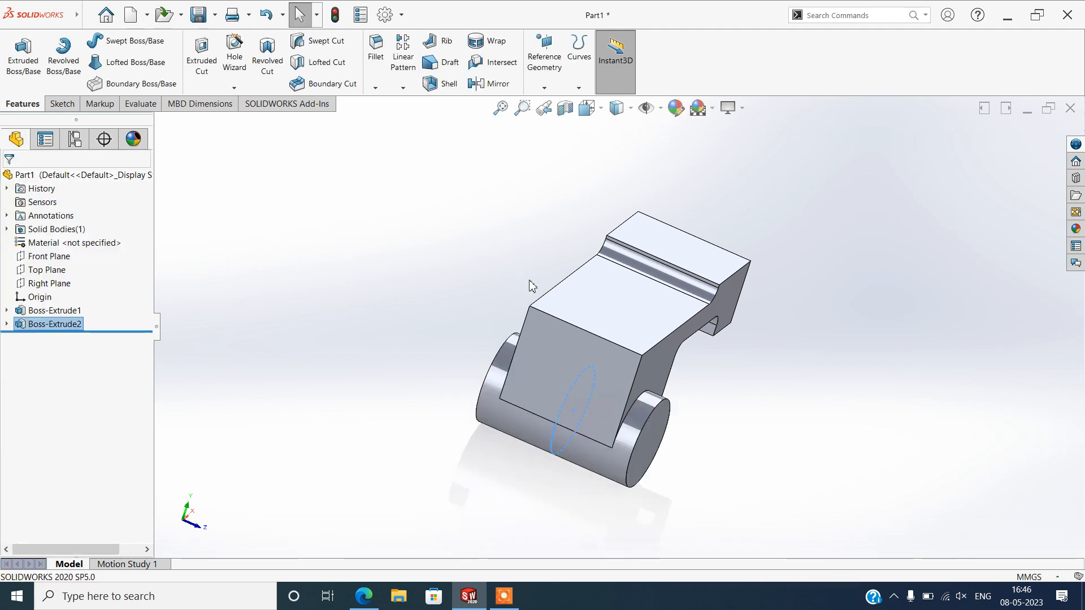
Review the end condition and depth settings of the cylinder's extrusion
middle_drag(699, 390, 673, 375)
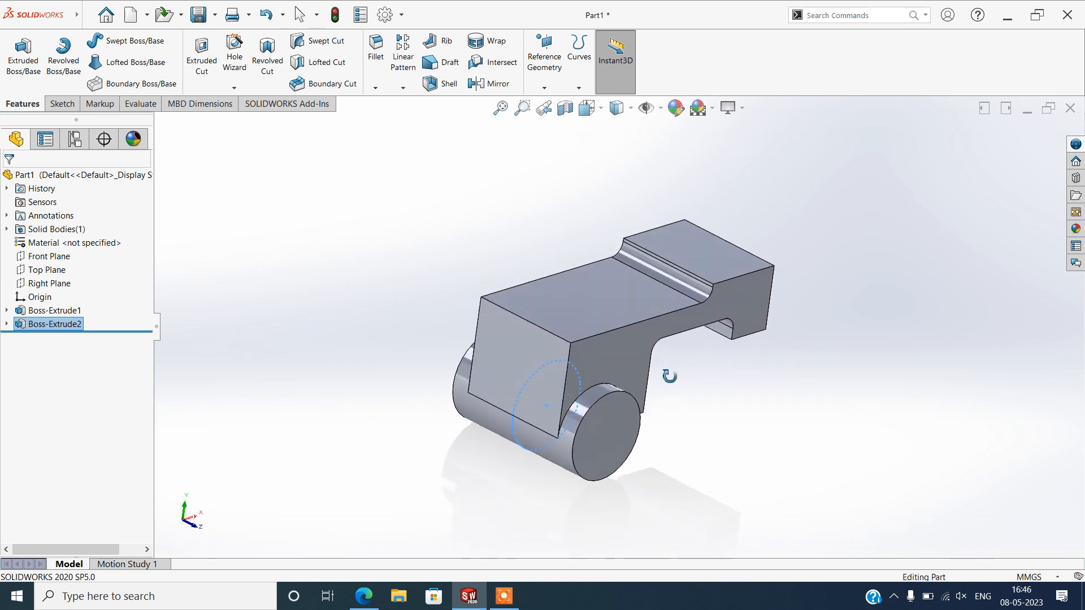
right_click(52, 324)
click(69, 285)
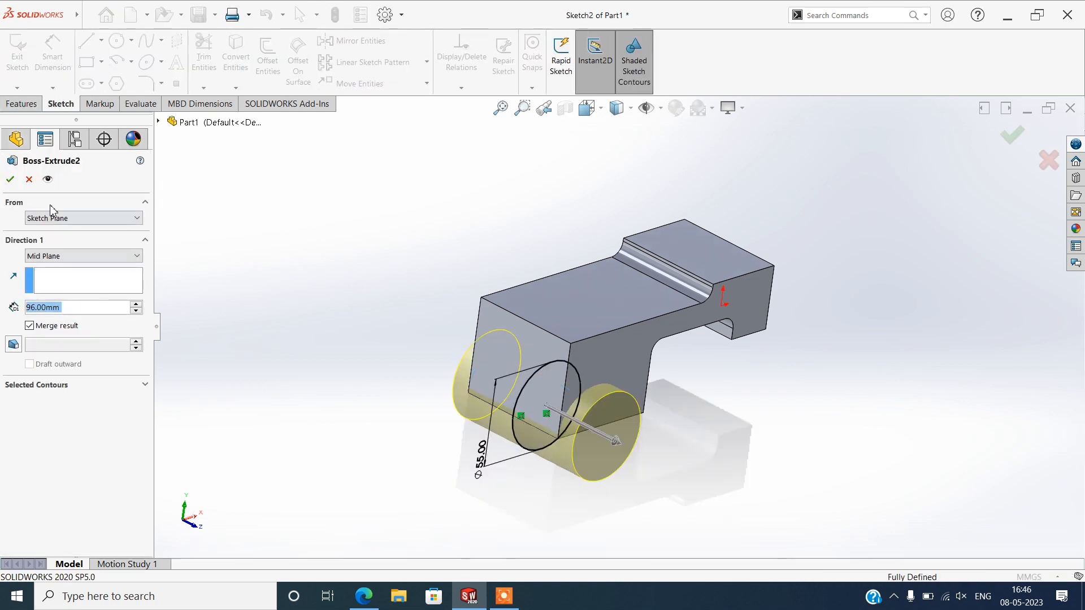
click(10, 179)
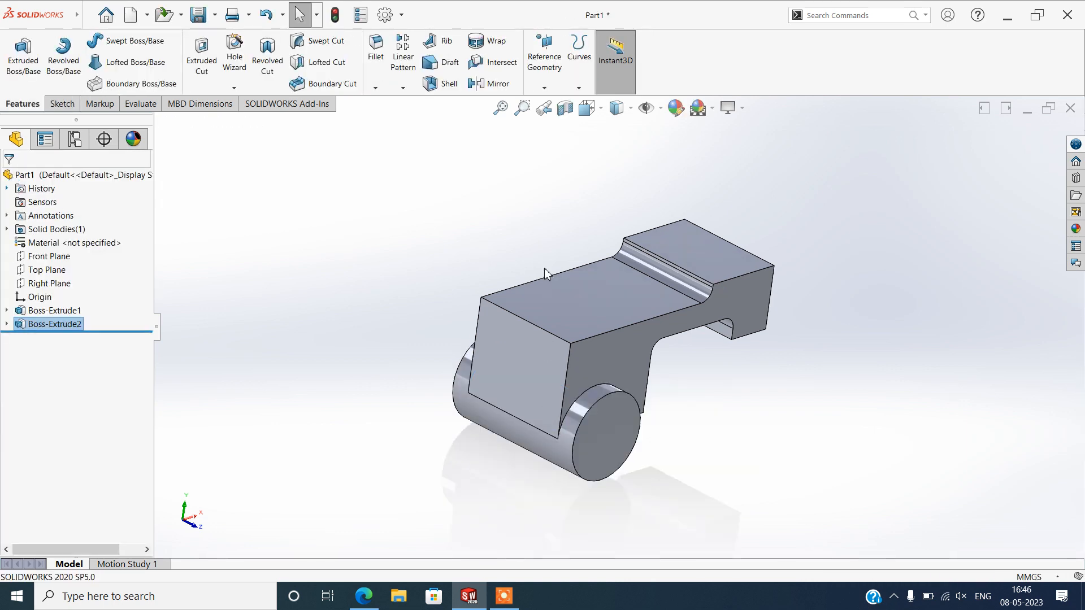
Sketch a corner rectangle about 60 by 30 mm on the large block's upper face, overhanging its outer end
click(570, 321)
key(ctrl+8)
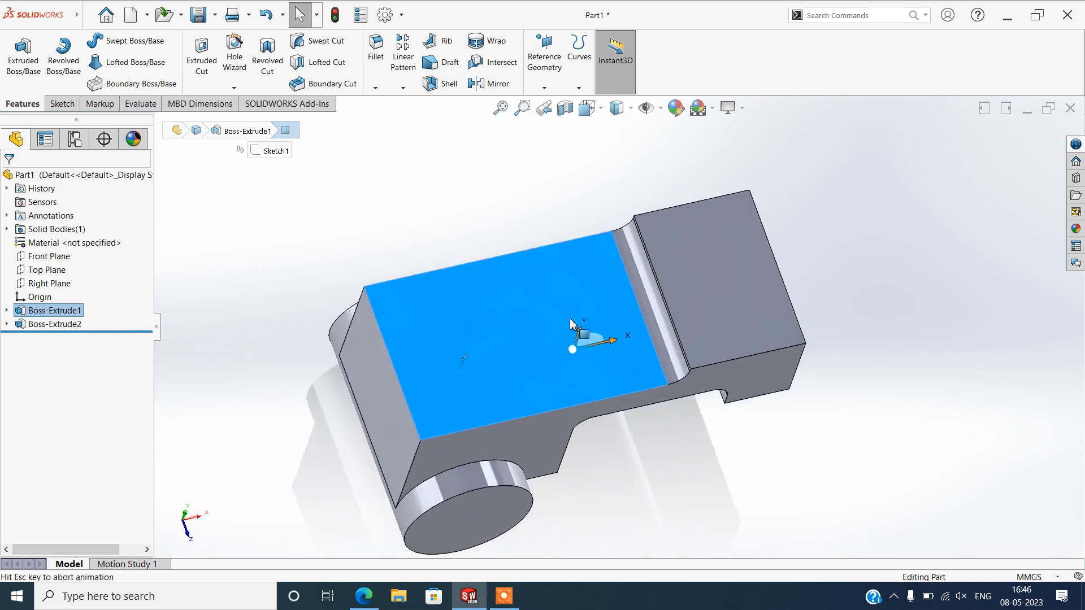
click(61, 103)
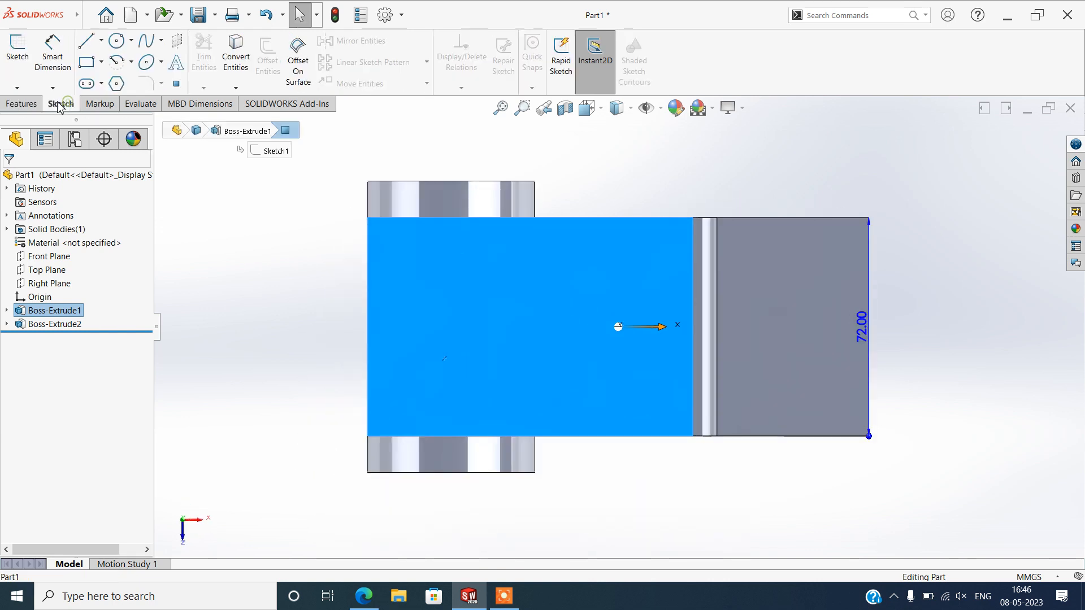
click(17, 54)
click(86, 65)
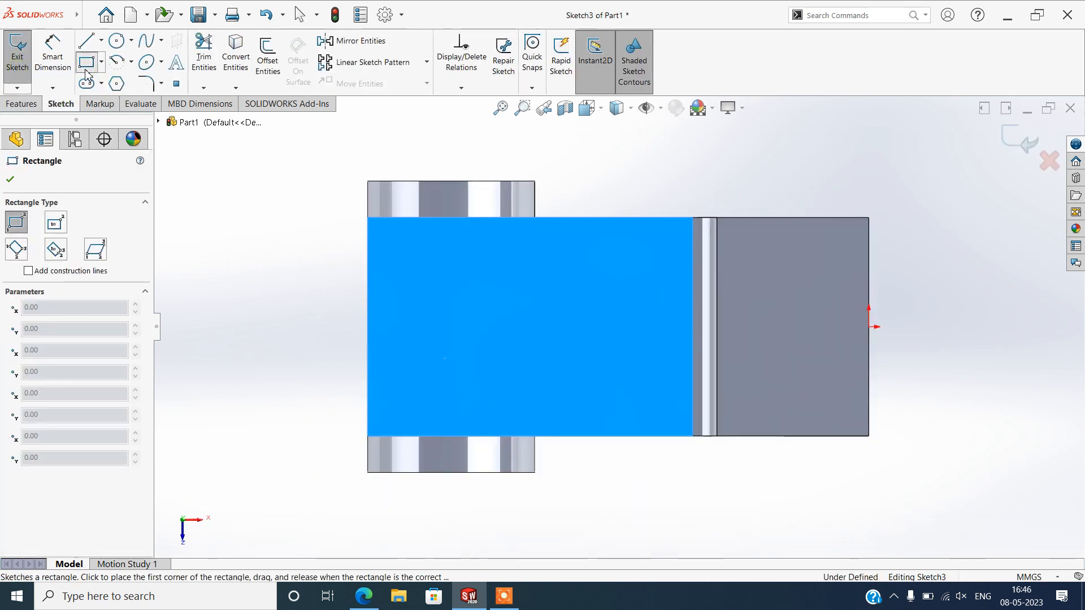
click(339, 276)
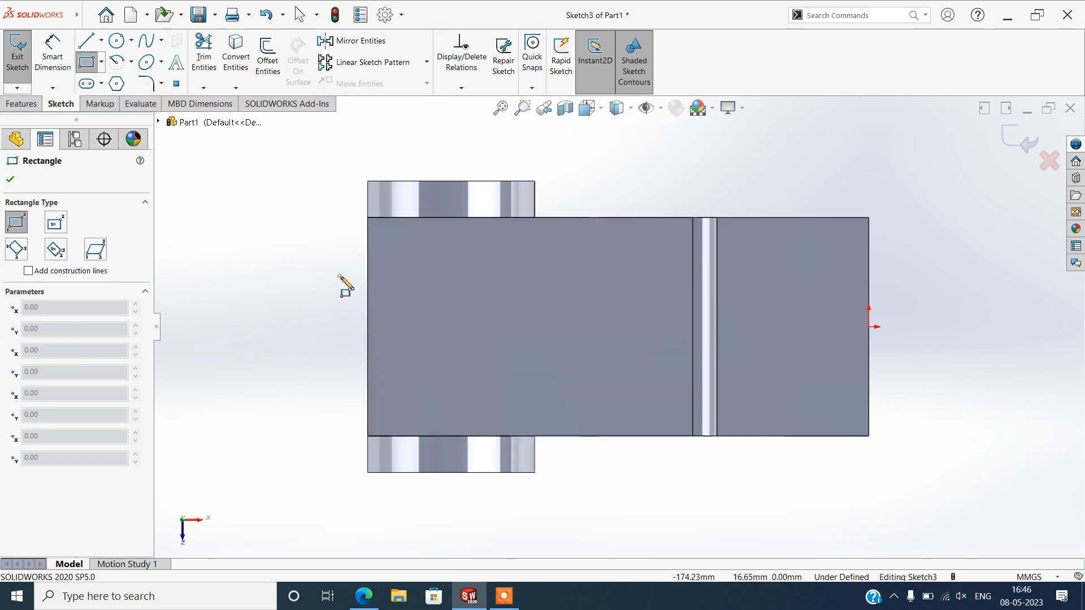
click(521, 366)
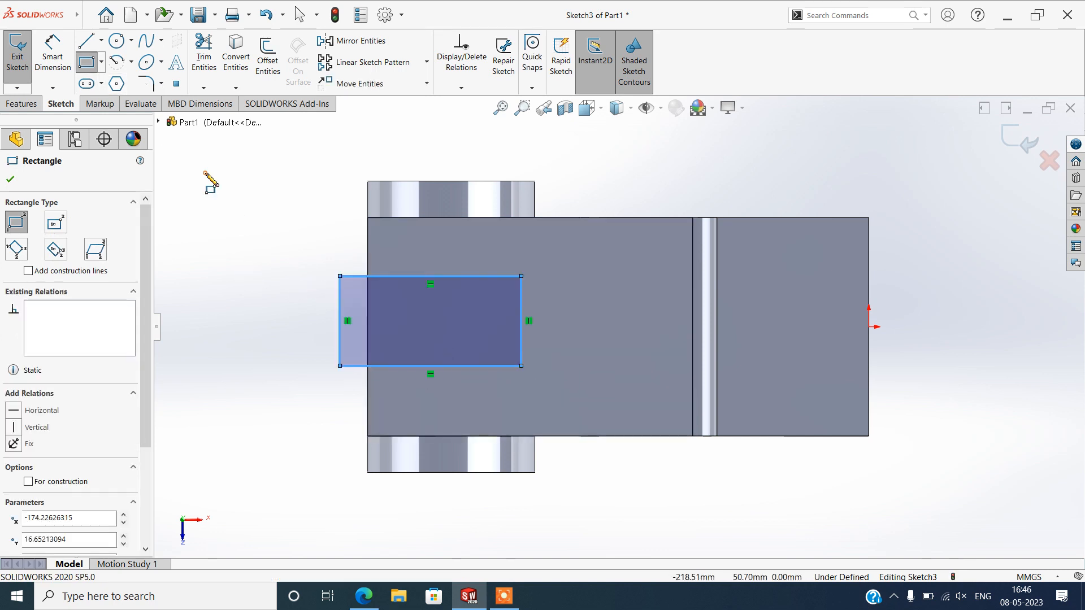
key(Escape)
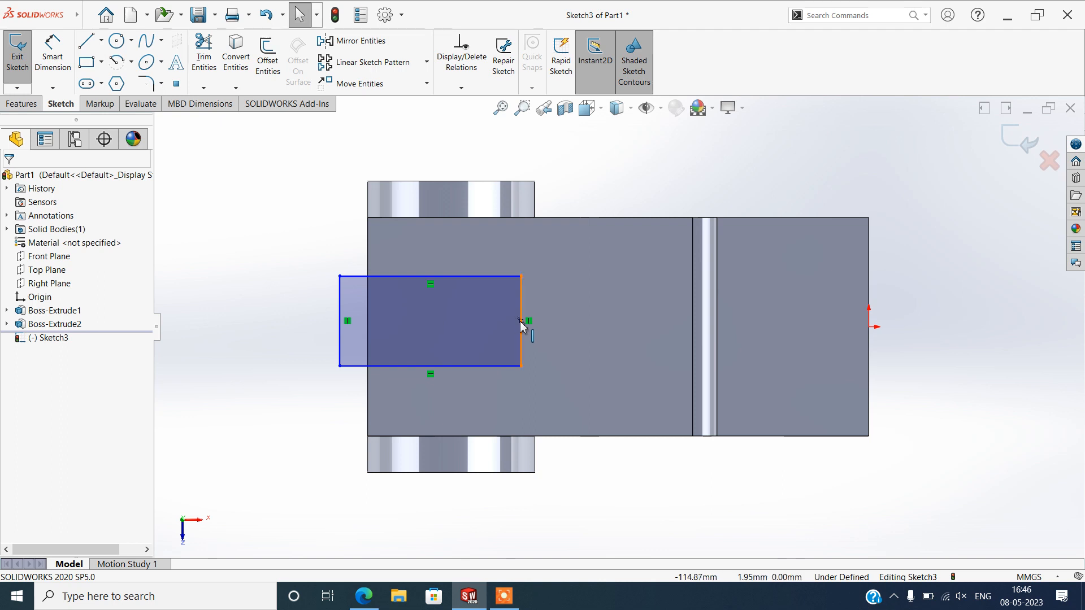
Add a Horizontal relation between the midpoint of the rectangle's inner short side and the origin
click(520, 321)
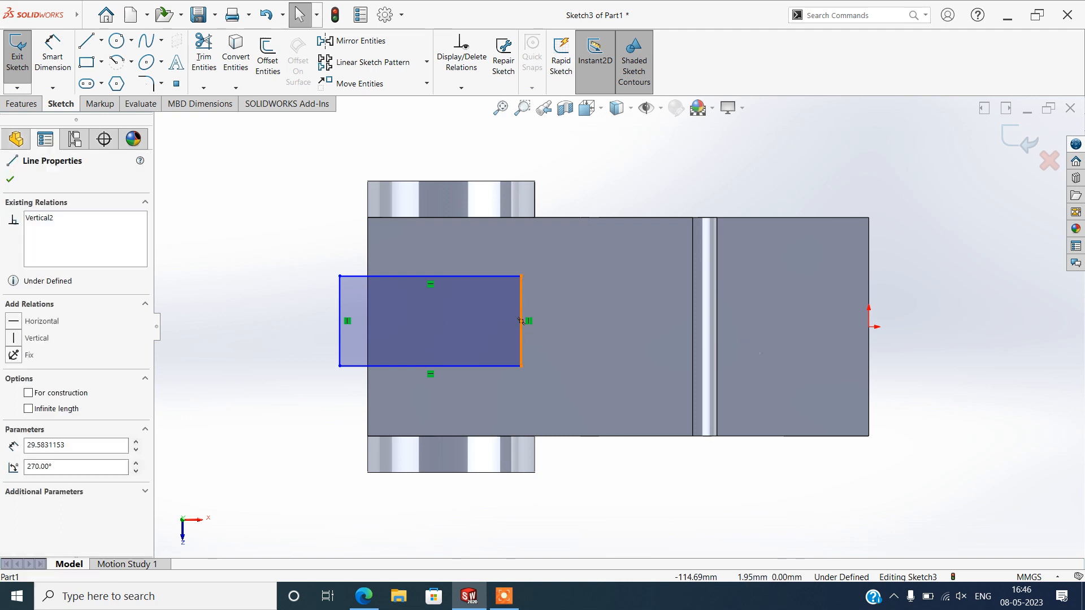
ctrl+click(868, 327)
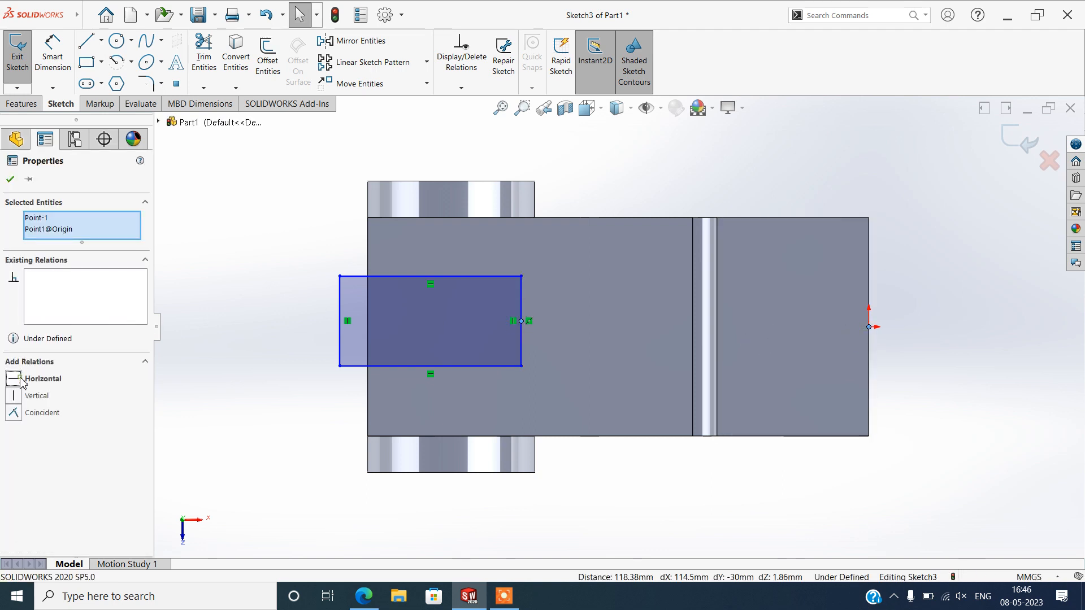
click(22, 380)
click(10, 179)
Dimension the distance from the rectangle's inner short side to the far end edge of the small block as 110 mm
click(54, 59)
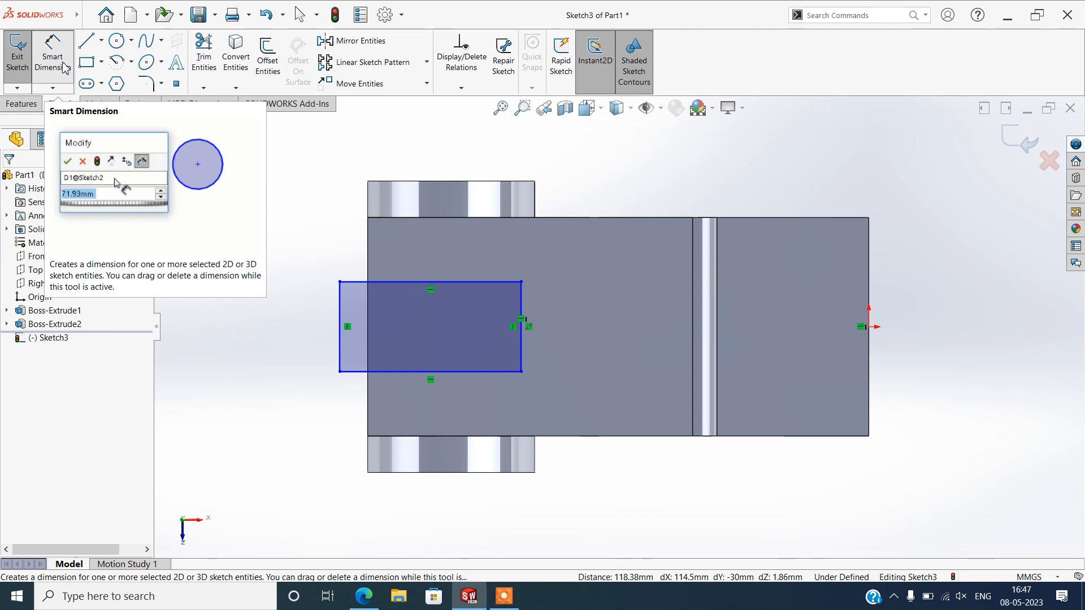
click(520, 354)
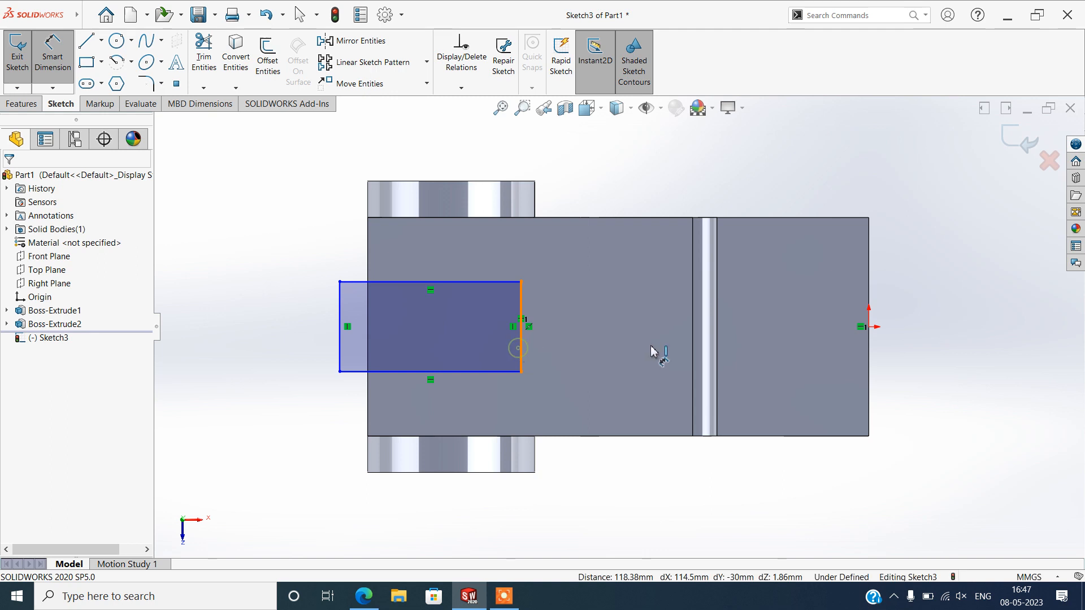
click(870, 326)
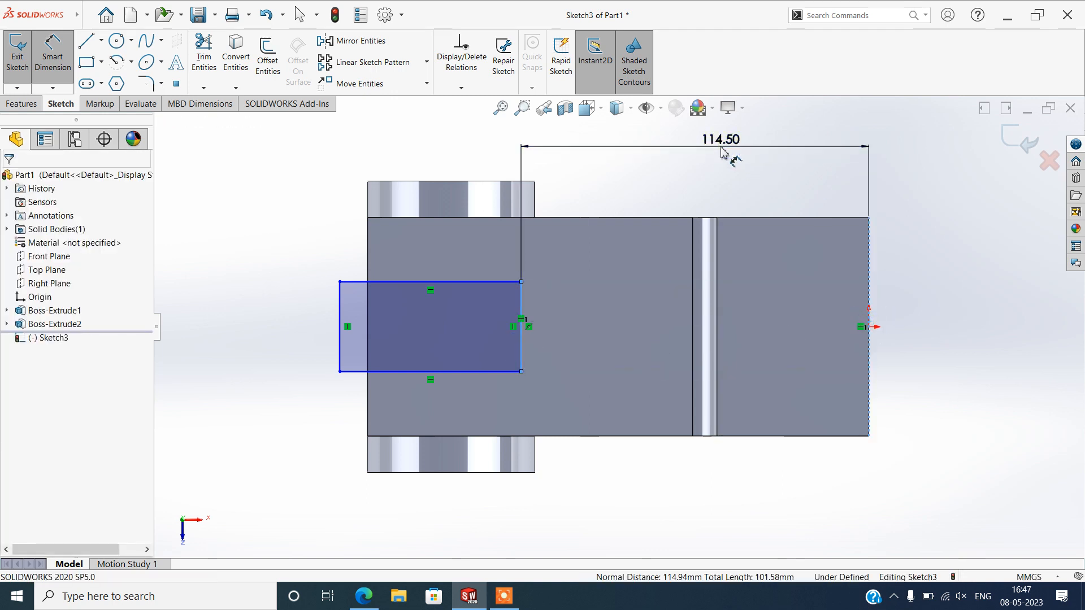
click(721, 151)
text(110)
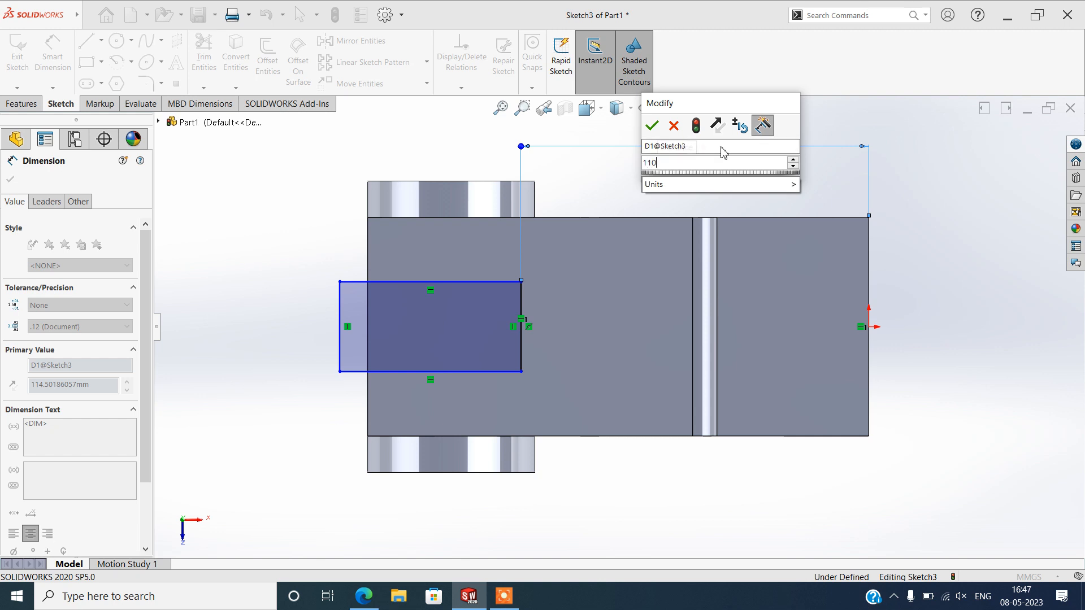
key(Return)
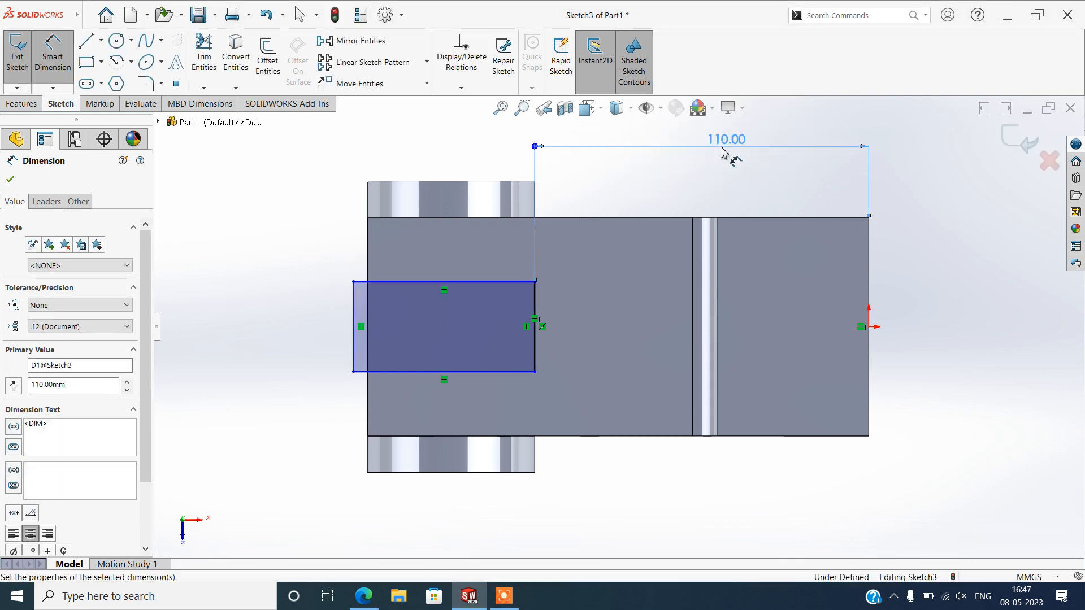
Dimension the rectangle's inner short side at 16 mm
click(535, 356)
click(584, 354)
text(16)
key(Return)
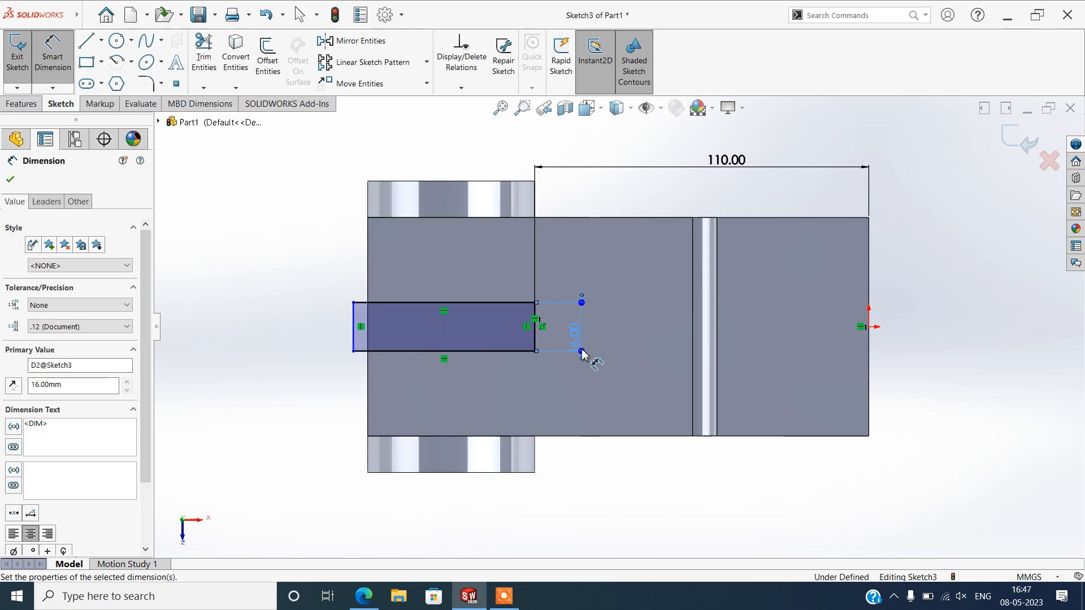
click(10, 179)
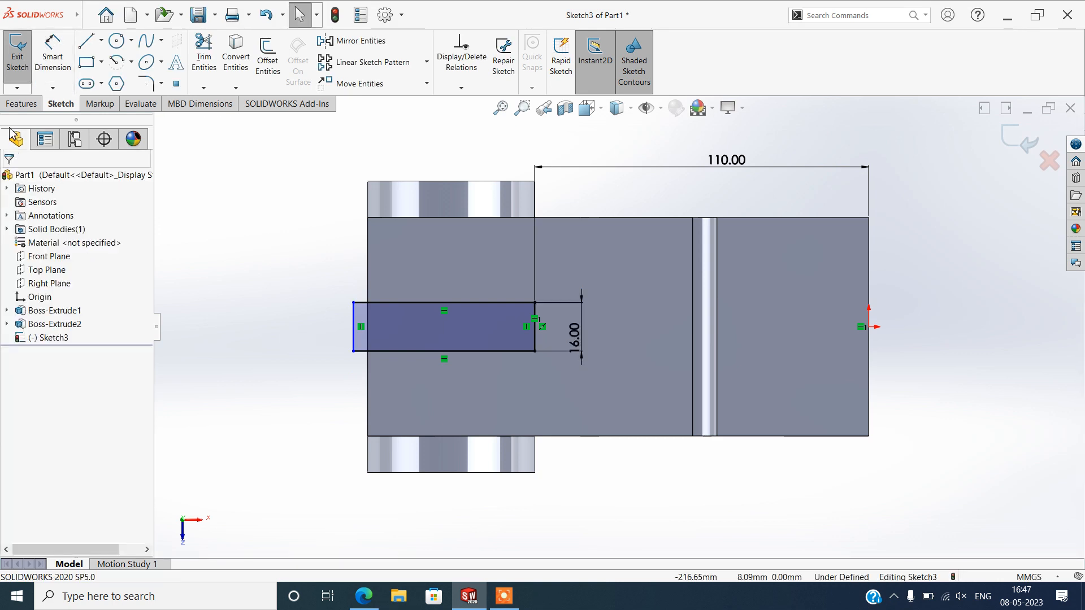
Cut the rectangle down through the large block and cylinder with a Blind Extruded Cut 96 mm deep
click(22, 104)
click(201, 62)
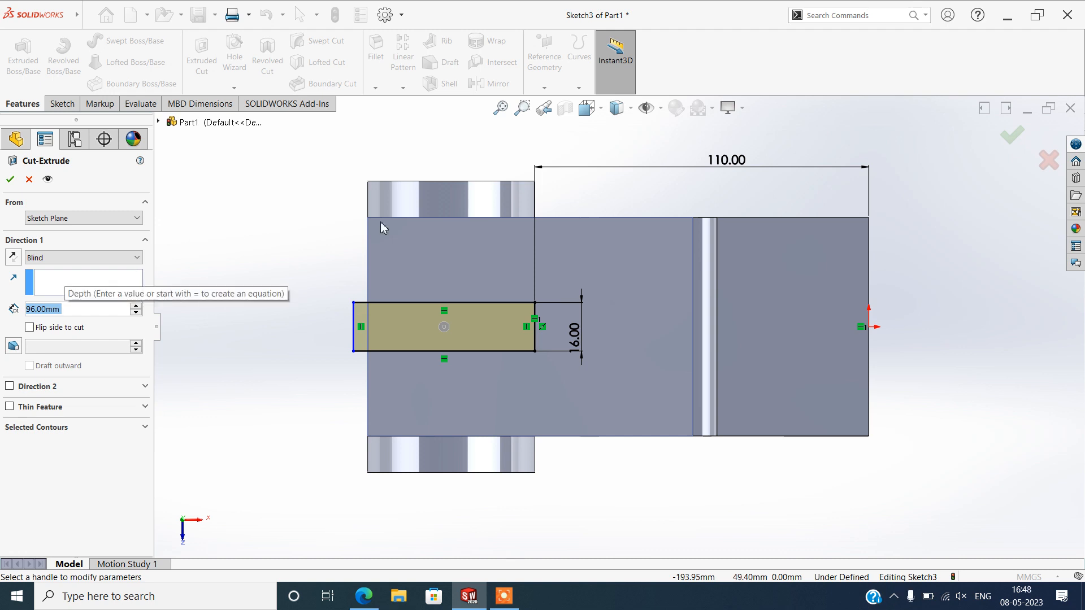
mouse_move(511, 607)
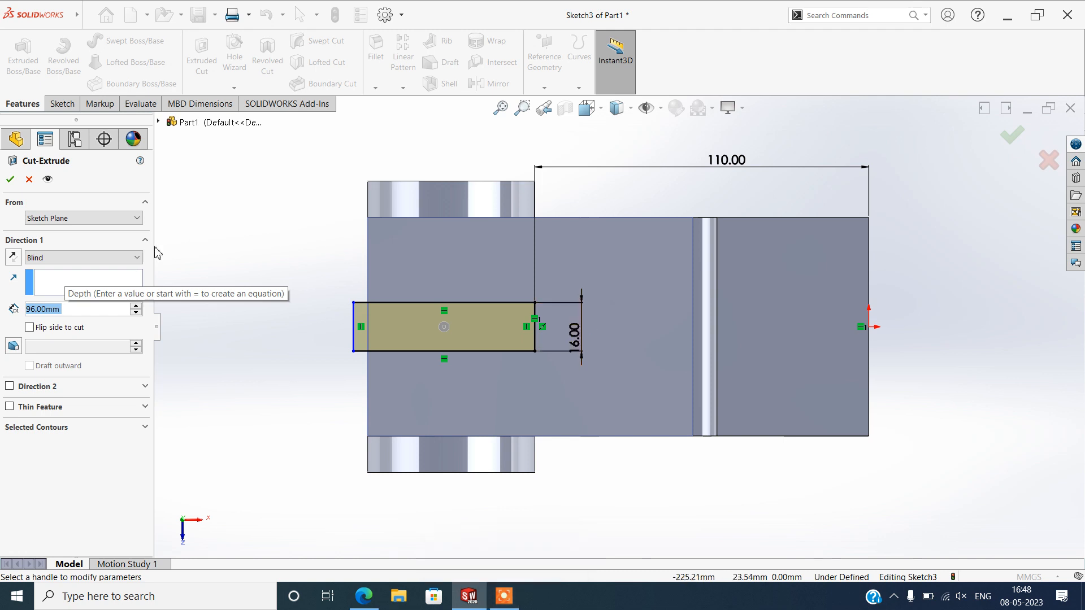
click(11, 179)
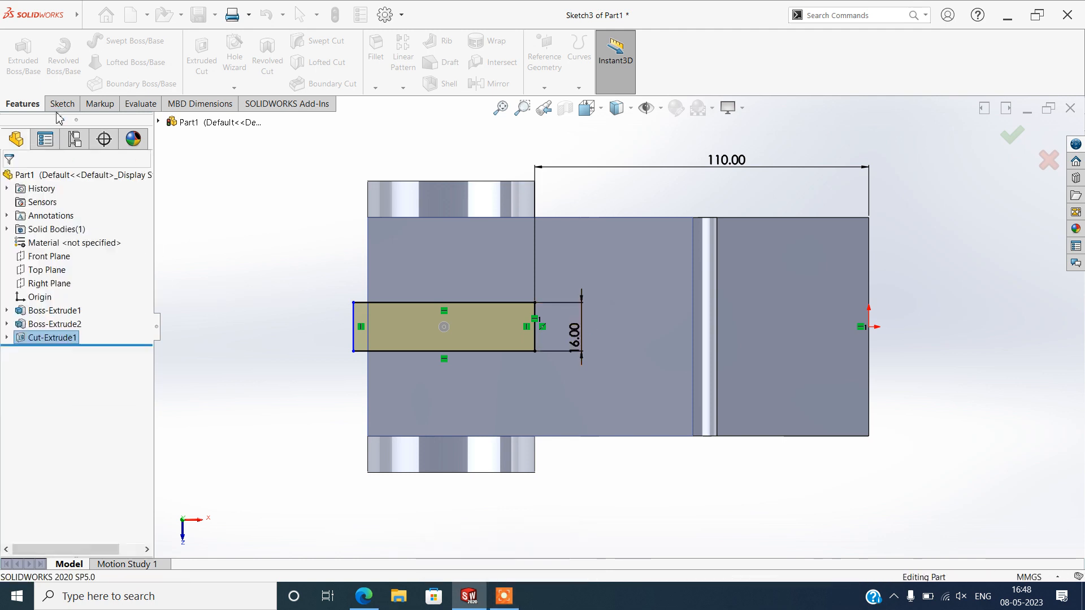
click(201, 57)
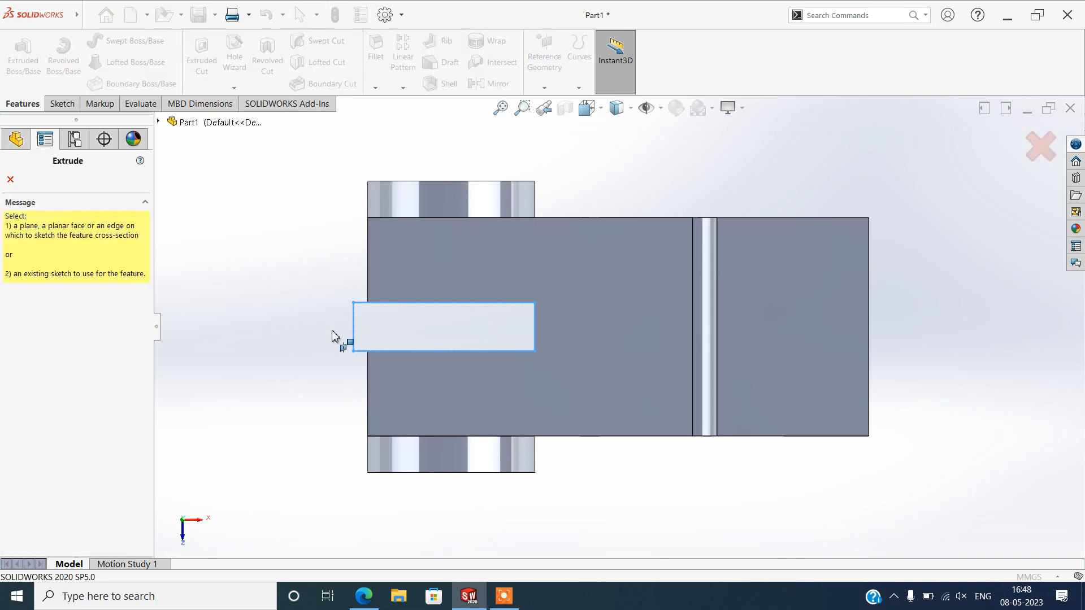
middle_drag(300, 357, 300, 256)
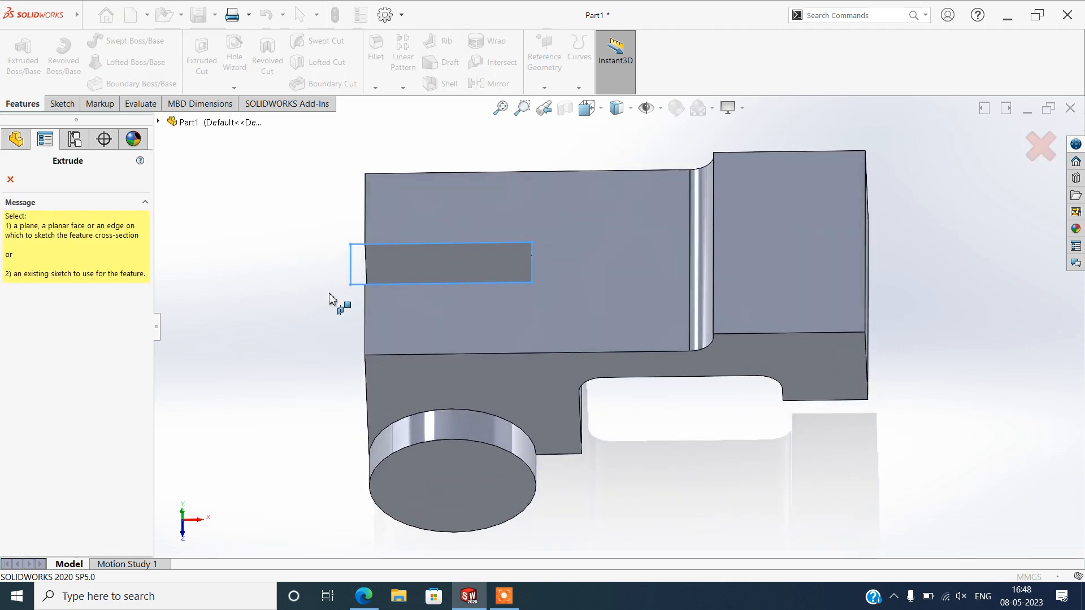
middle_drag(330, 299, 398, 305)
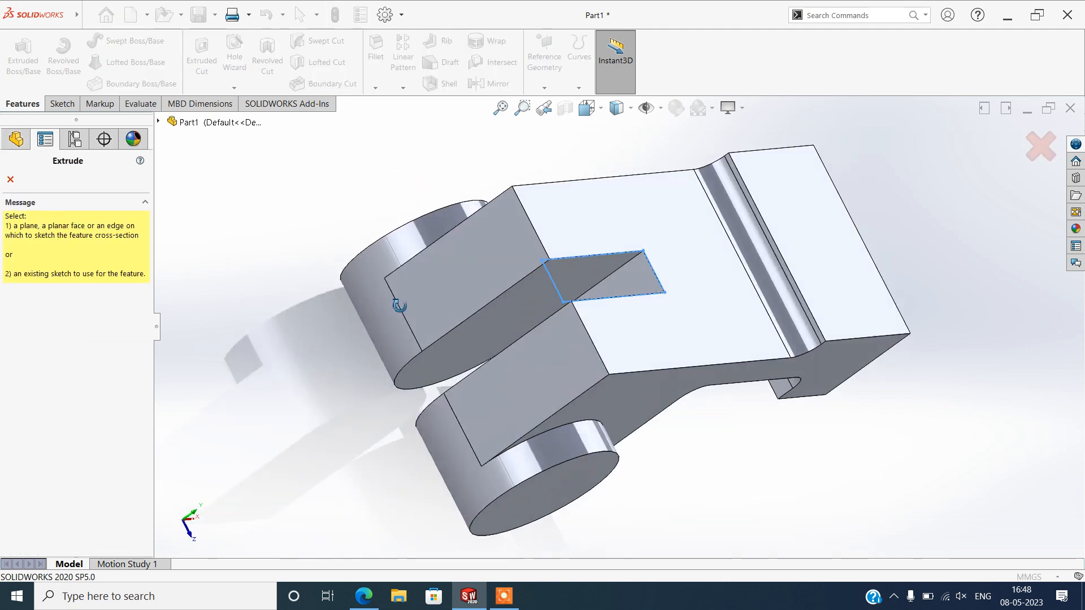
click(10, 181)
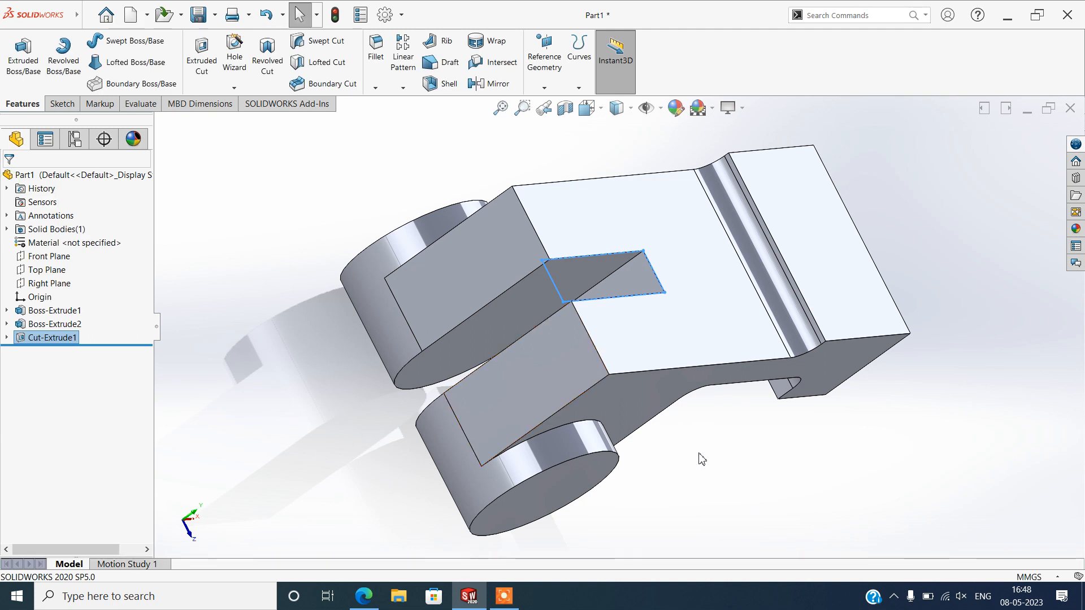
middle_drag(695, 469, 592, 246)
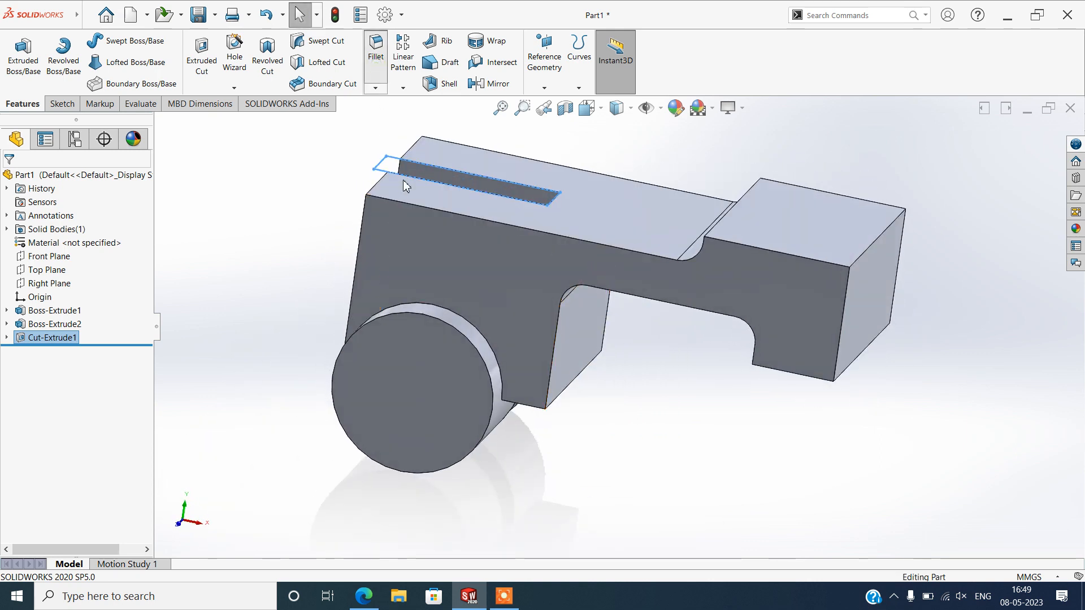
scroll(849, 390, up, 5)
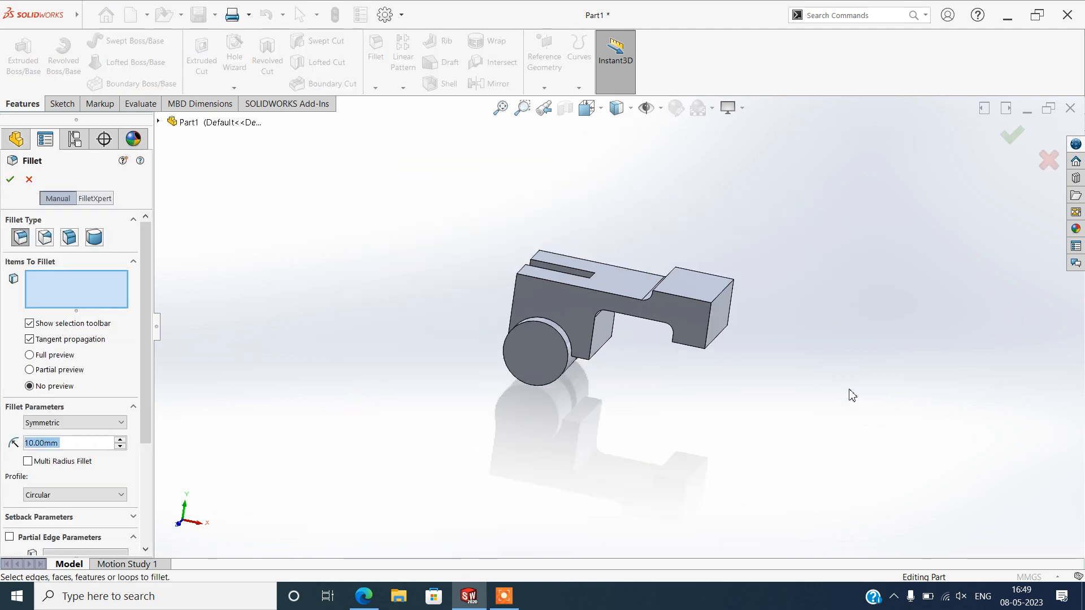
middle_drag(798, 415, 831, 442)
scroll(531, 285, down, 4)
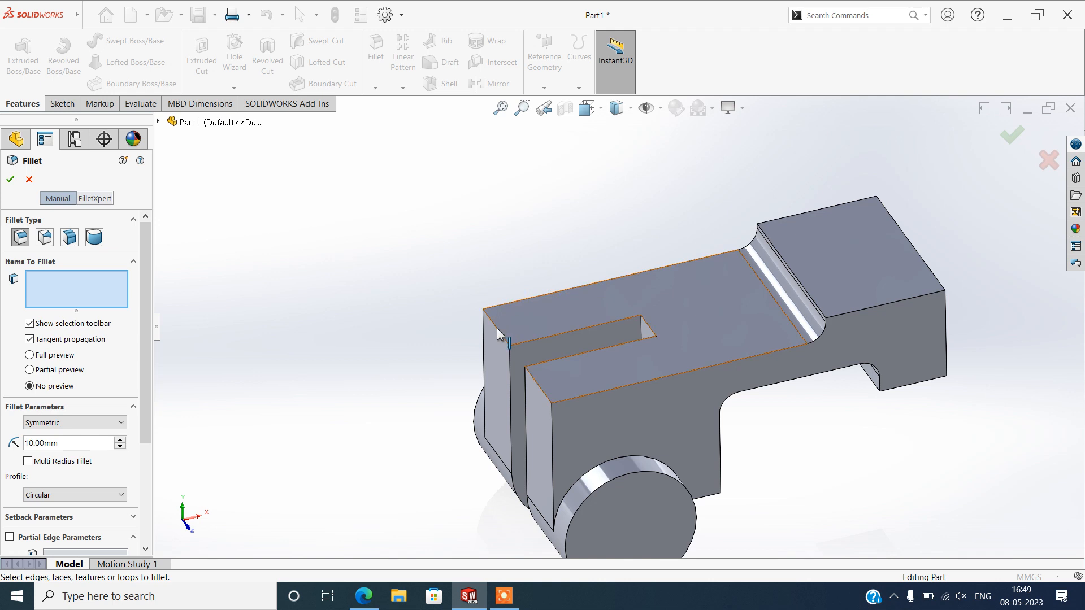
click(546, 396)
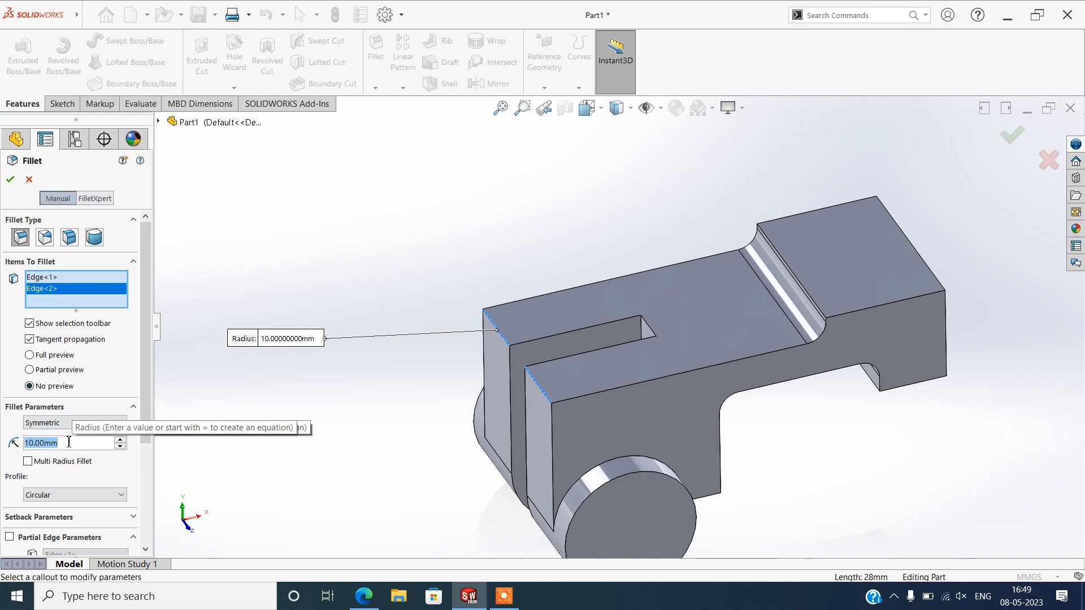
click(67, 424)
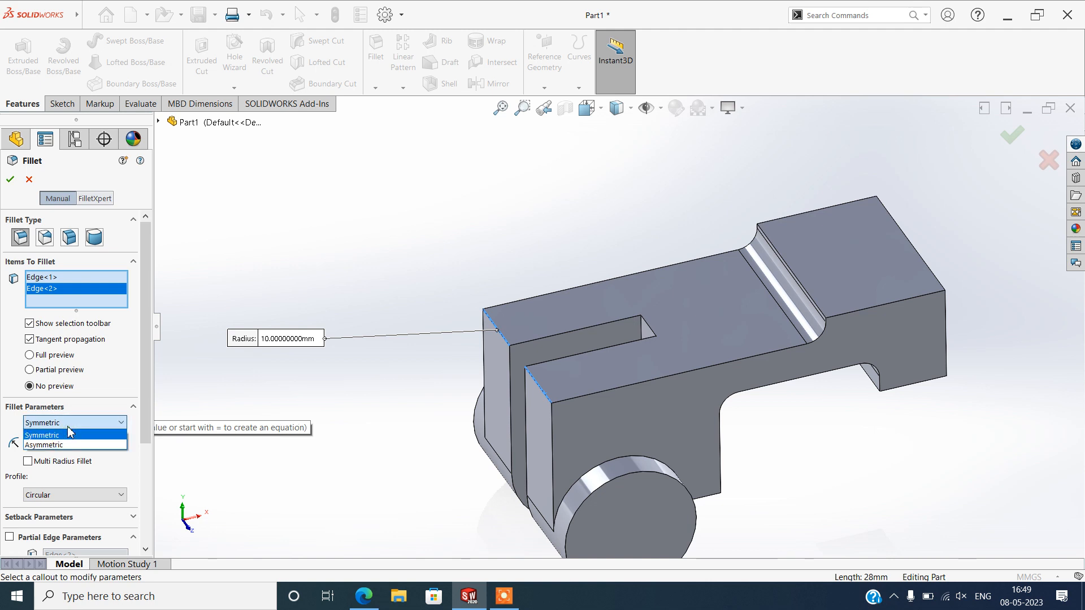
click(65, 434)
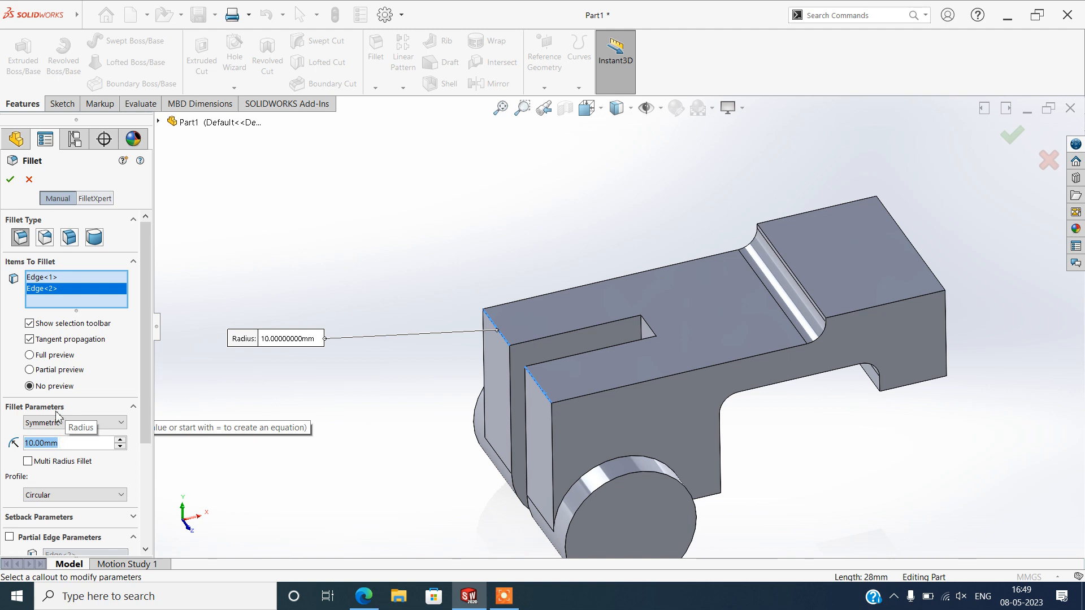
click(29, 179)
Fillet the upper outer edges of the two block arms beside the slot with a symmetric 20 mm radius, using Full preview
middle_drag(678, 463, 768, 421)
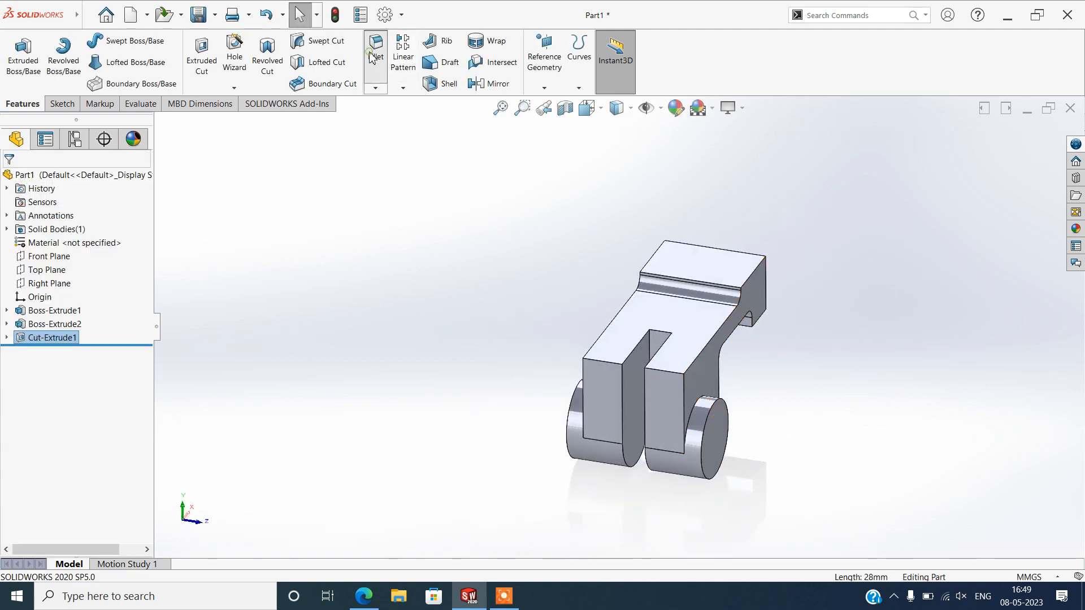
scroll(715, 340, down, 5)
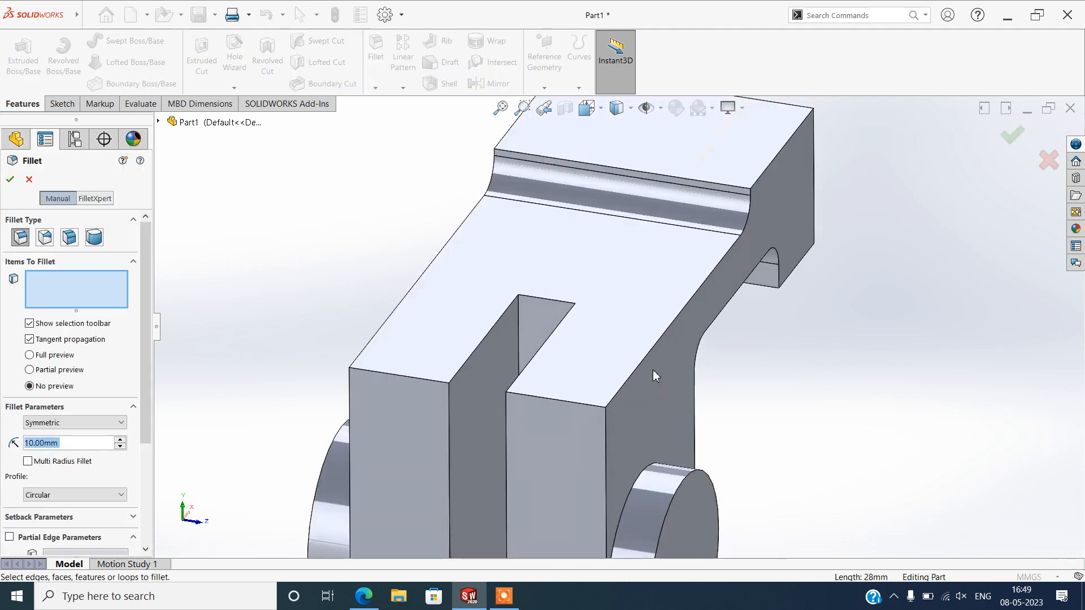
click(412, 383)
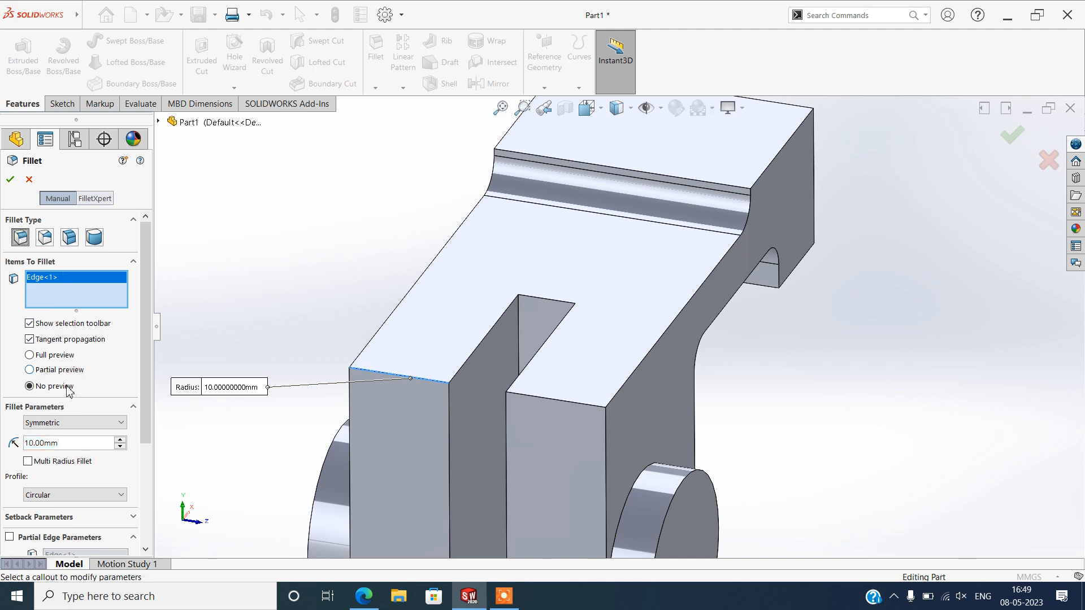
click(51, 356)
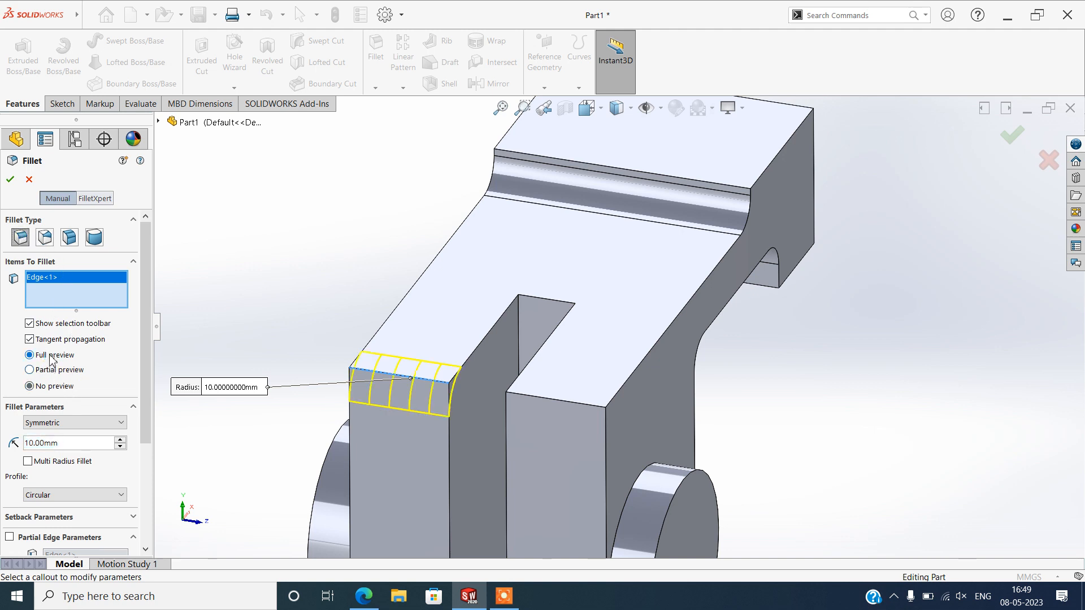
click(551, 398)
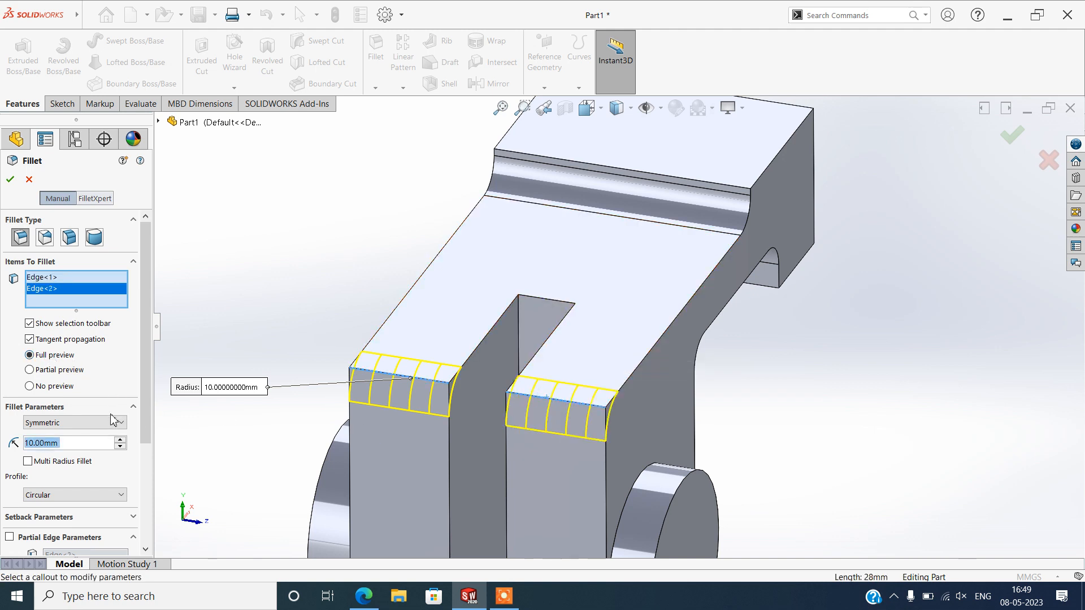
text(20)
key(Return)
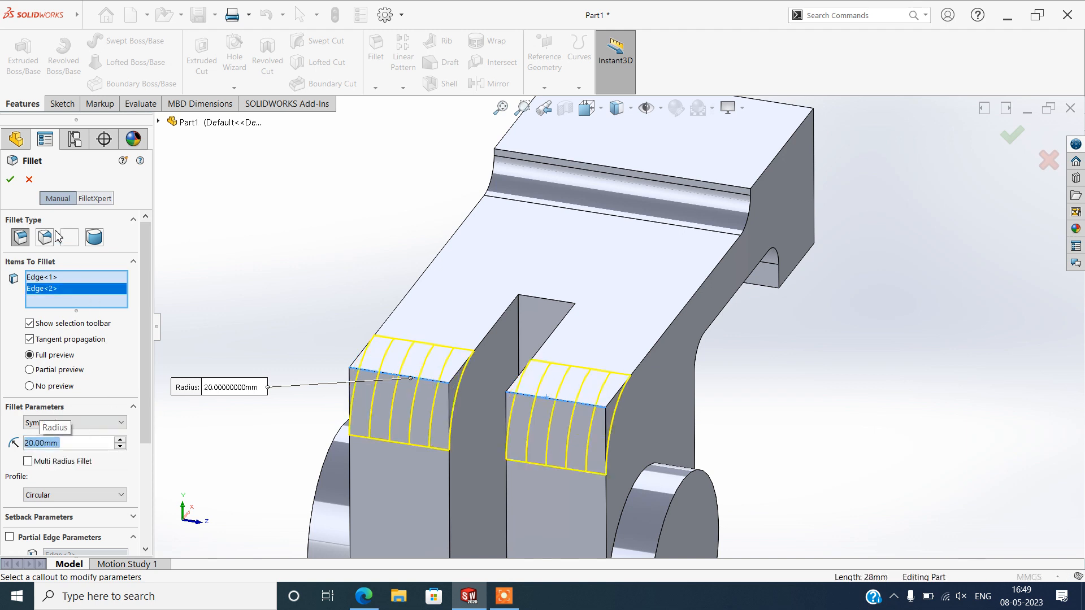
click(10, 179)
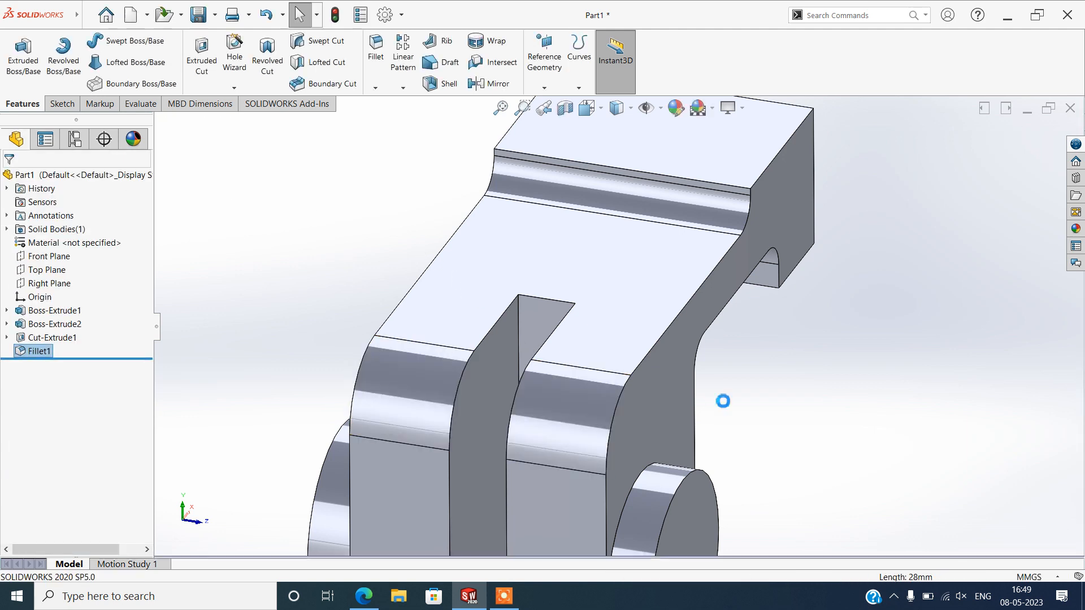
Sketch a circle about 34 mm in diameter on the transverse cylinder's end face, concentric with the cylinder
scroll(722, 401, up, 3)
middle_drag(742, 439, 659, 475)
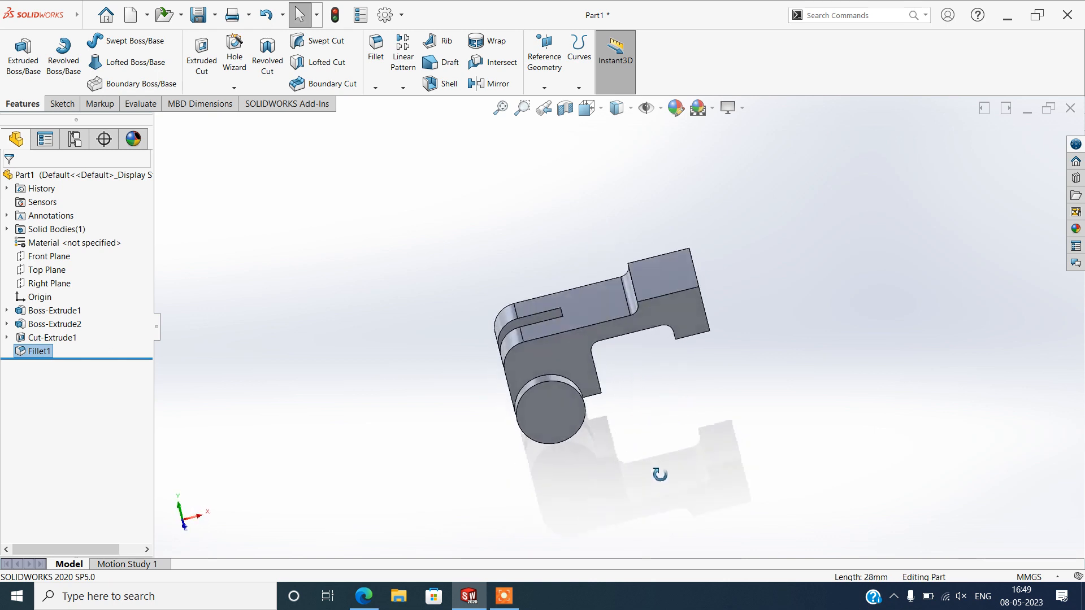
click(541, 411)
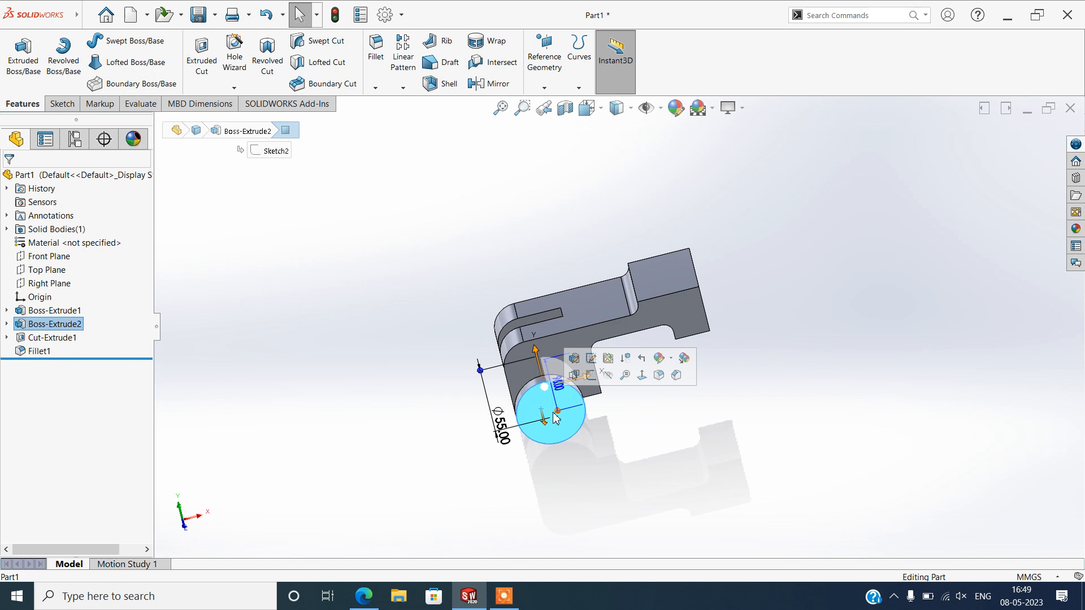
key(ctrl+8)
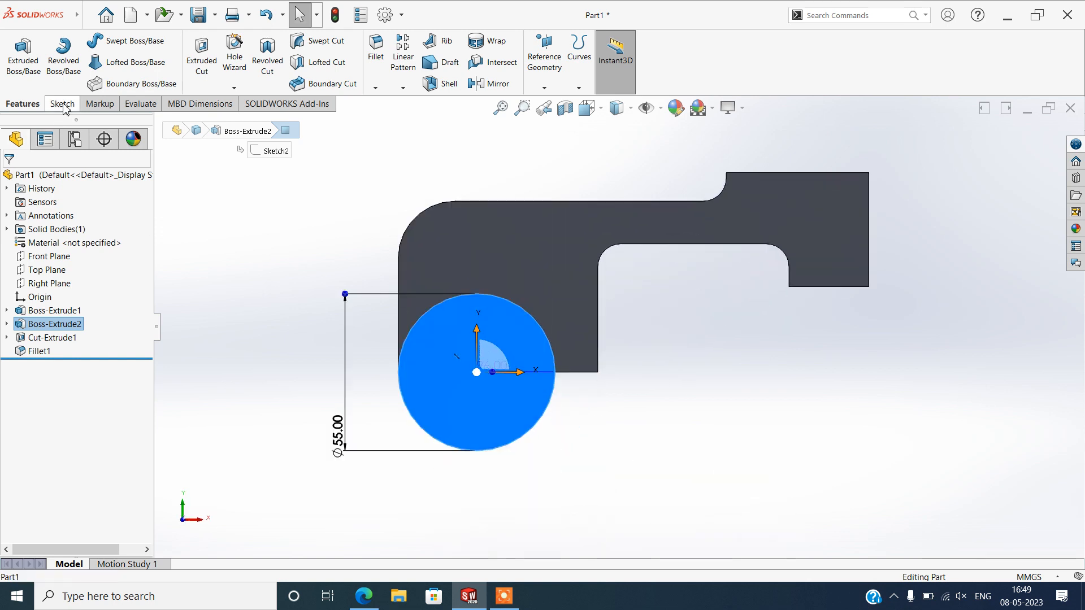
click(62, 104)
click(17, 56)
click(116, 40)
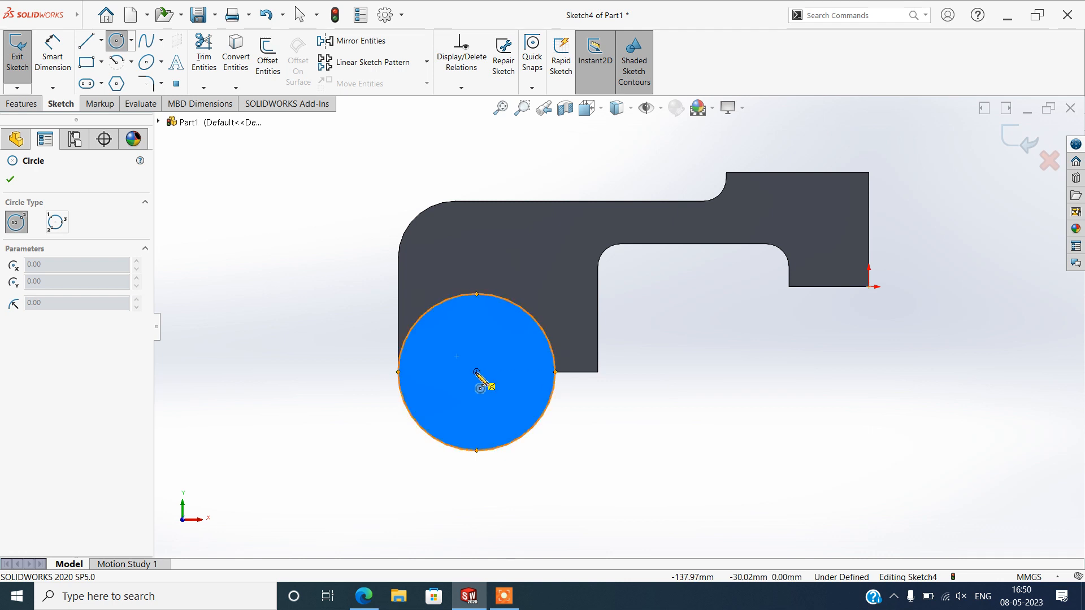
click(476, 372)
click(489, 419)
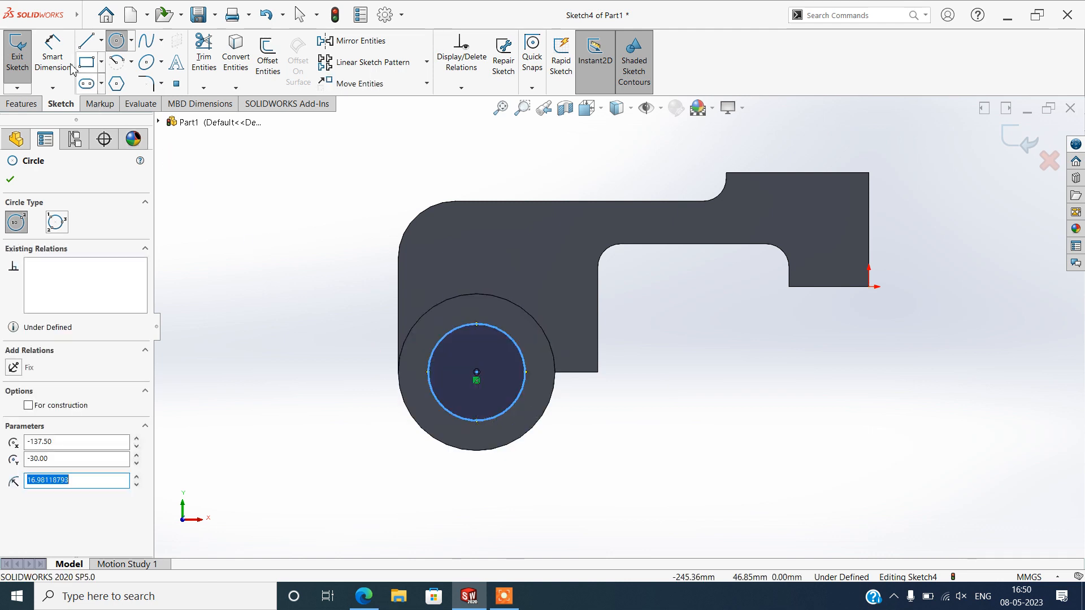
Dimension the circle's diameter as 28 mm
click(53, 56)
click(515, 352)
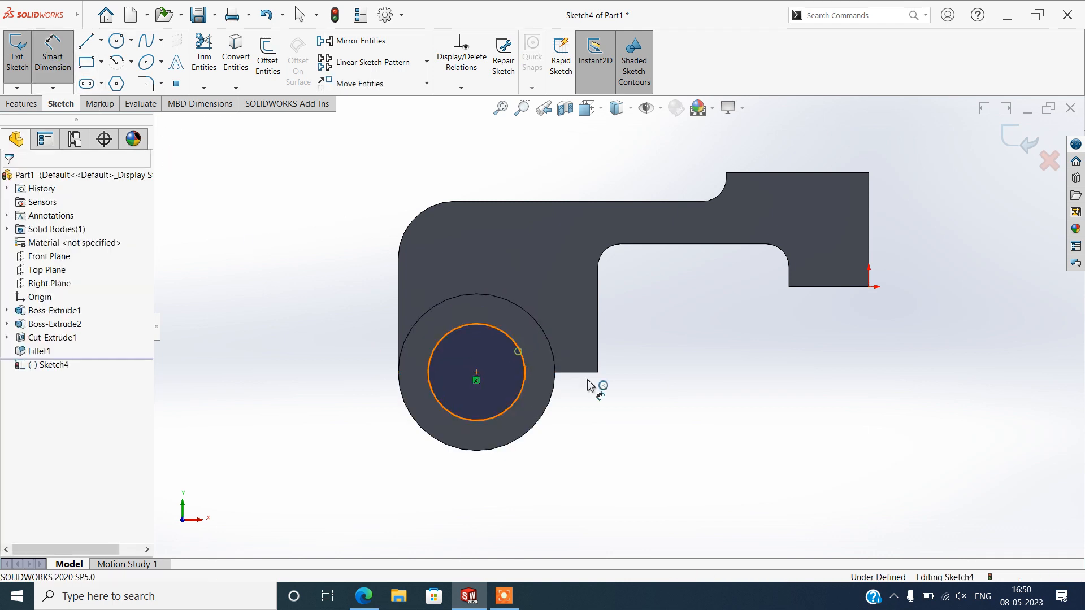
click(632, 373)
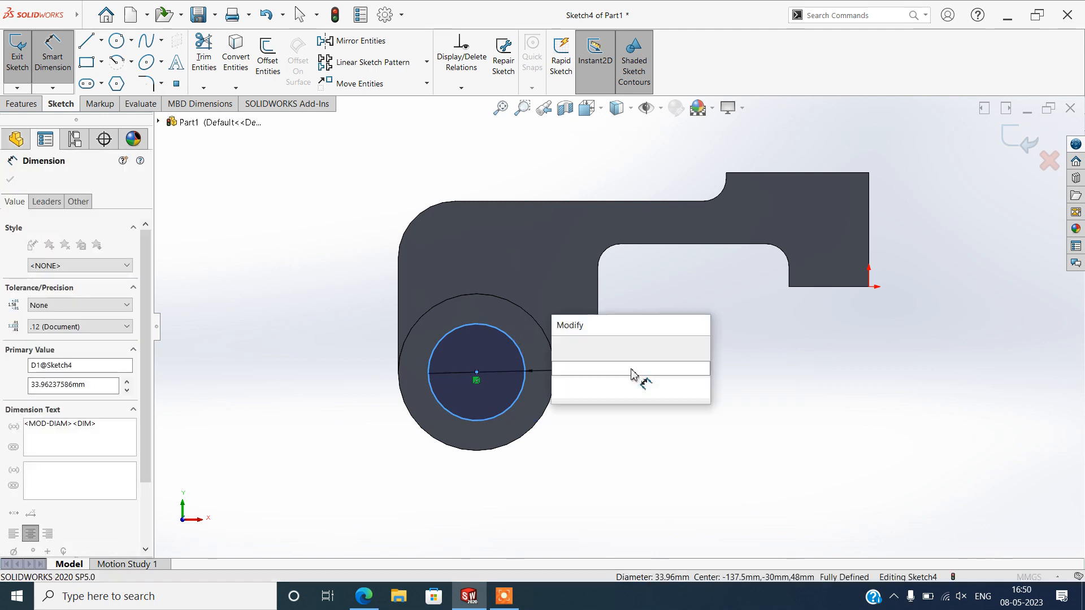
text(28)
key(Return)
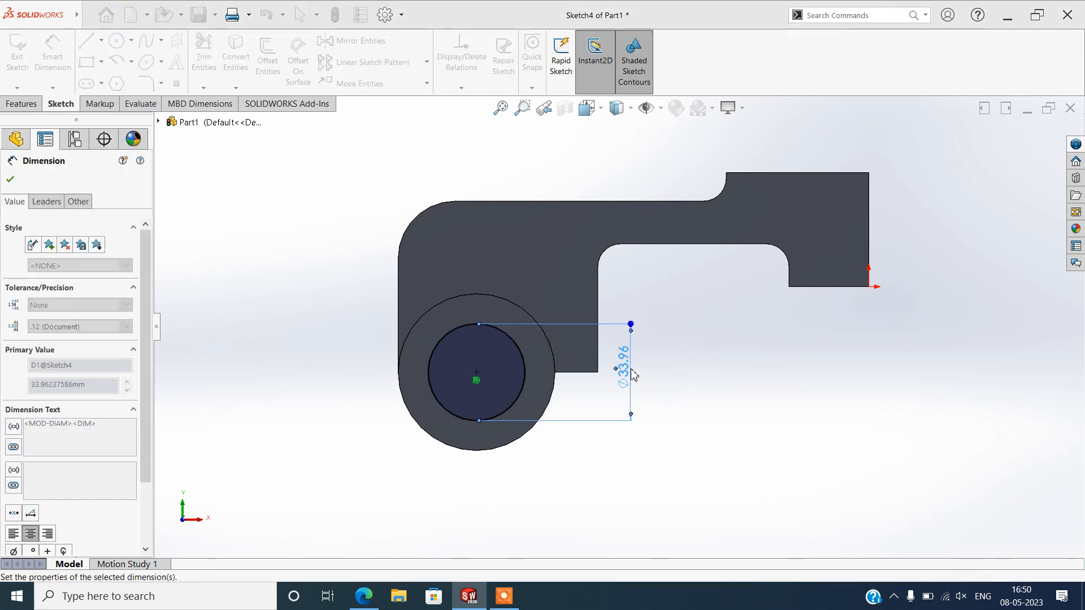
click(11, 179)
key(Escape)
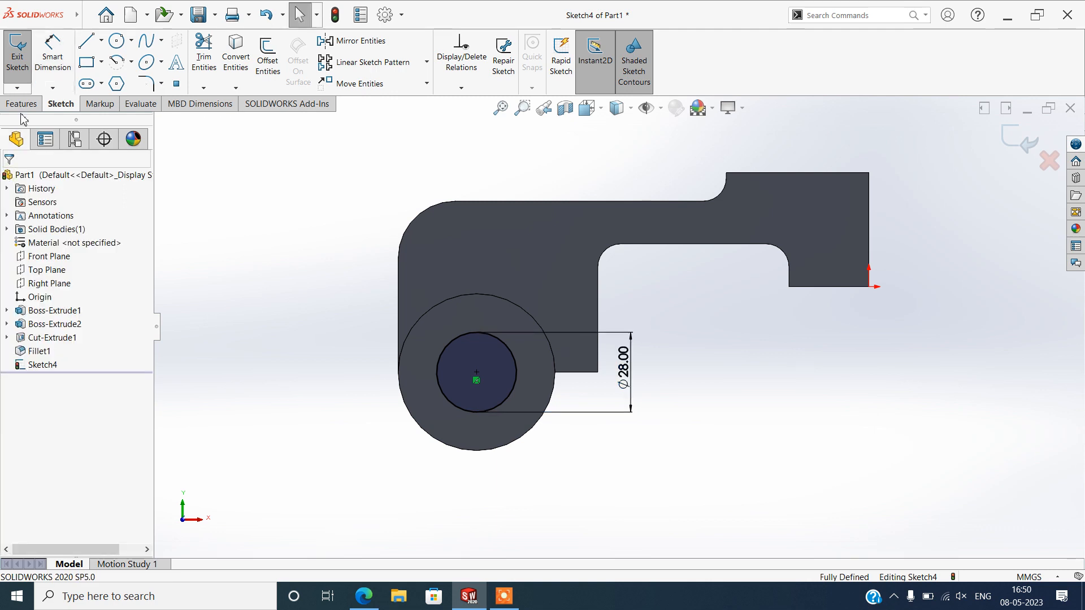
Cut the circle along the whole transverse cylinder with a Through All Extruded Cut
click(23, 103)
click(187, 75)
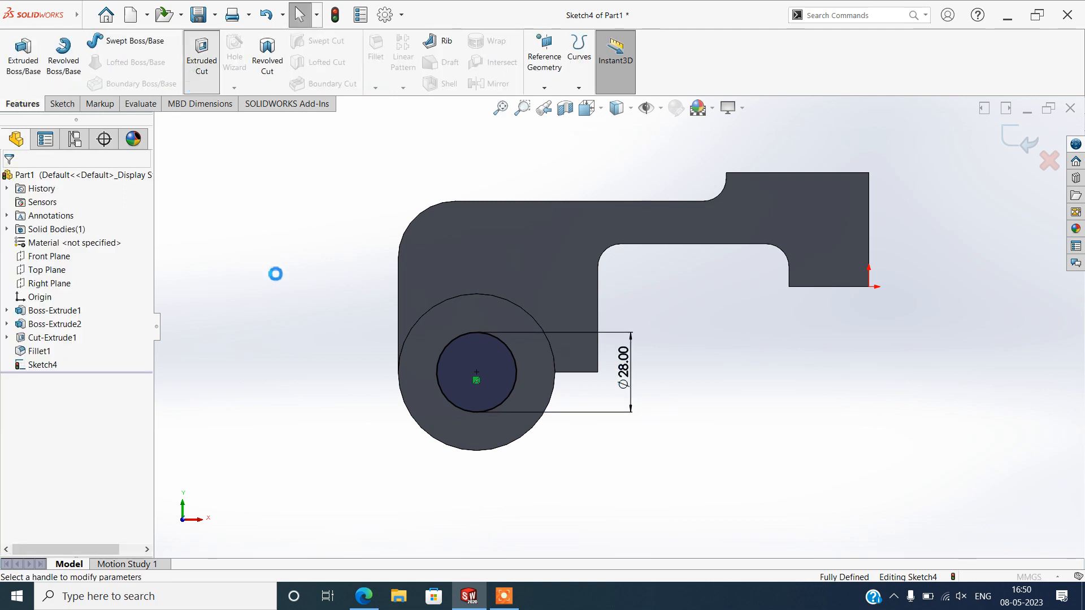
click(62, 257)
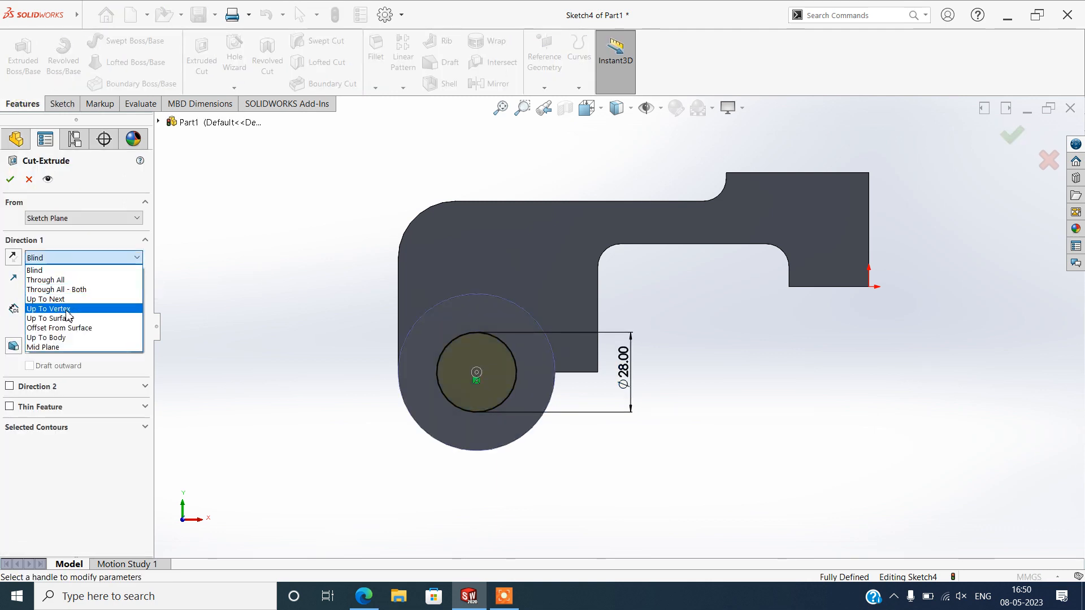
click(46, 279)
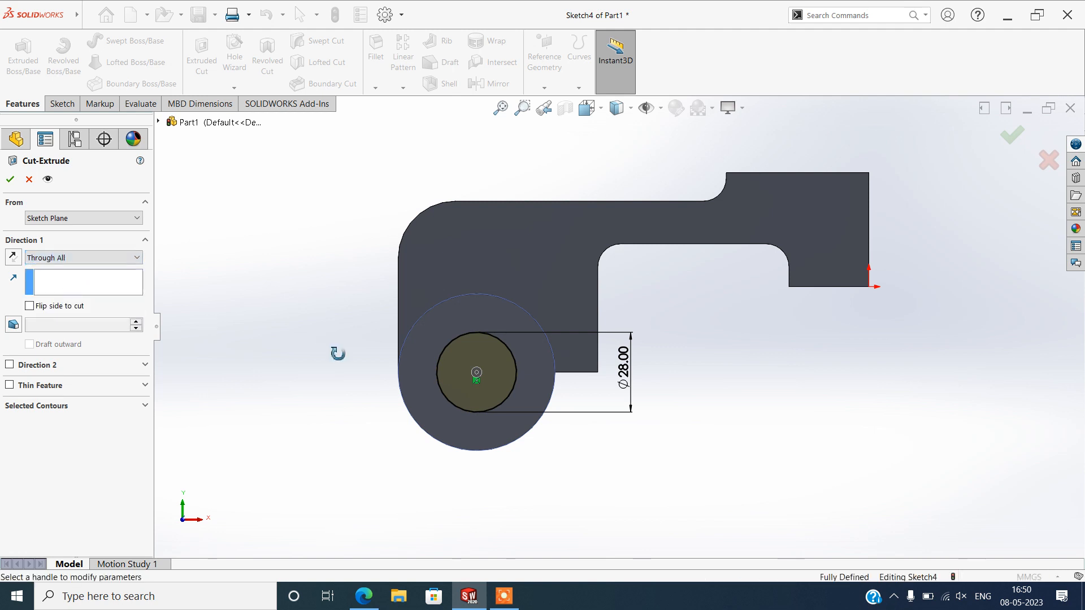
middle_drag(336, 351, 374, 404)
click(11, 179)
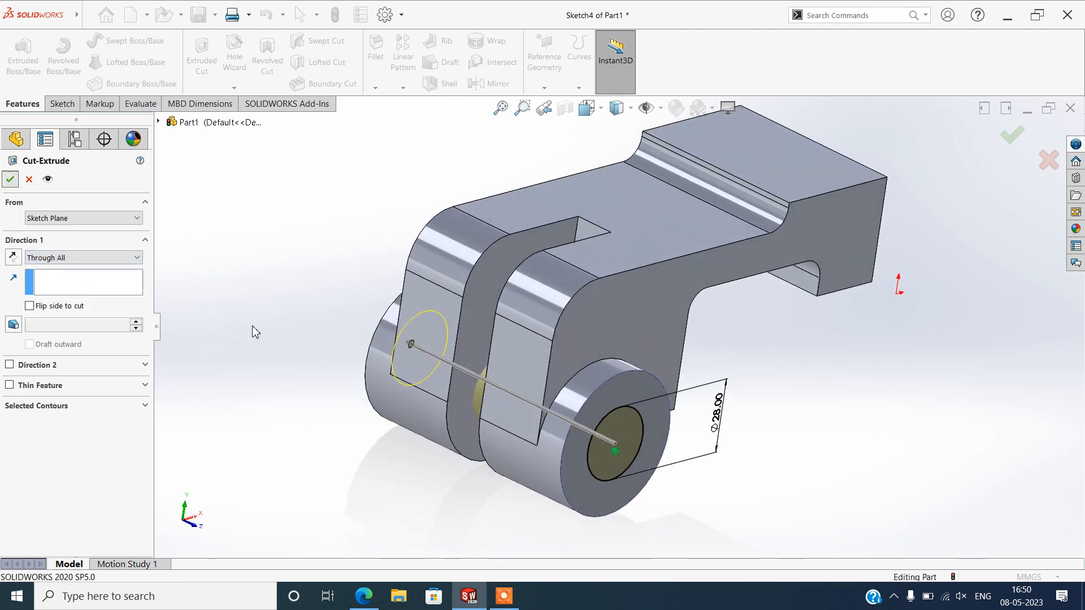
Sketch a corner rectangle on the slot's inner end face, spanning between its diagonally opposite corners
middle_drag(430, 396, 331, 388)
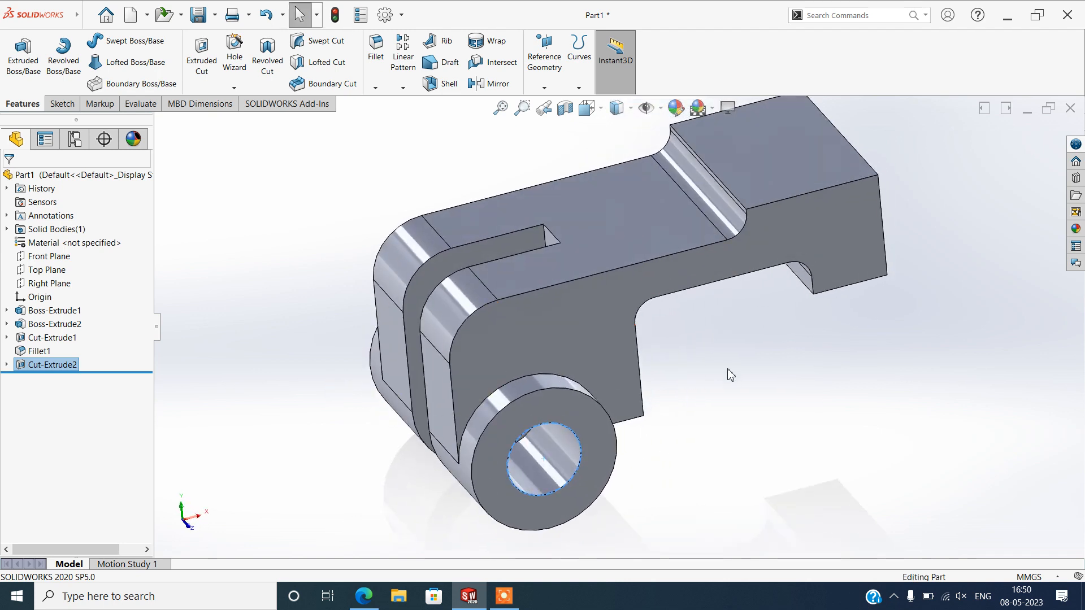
scroll(730, 375, down, 2)
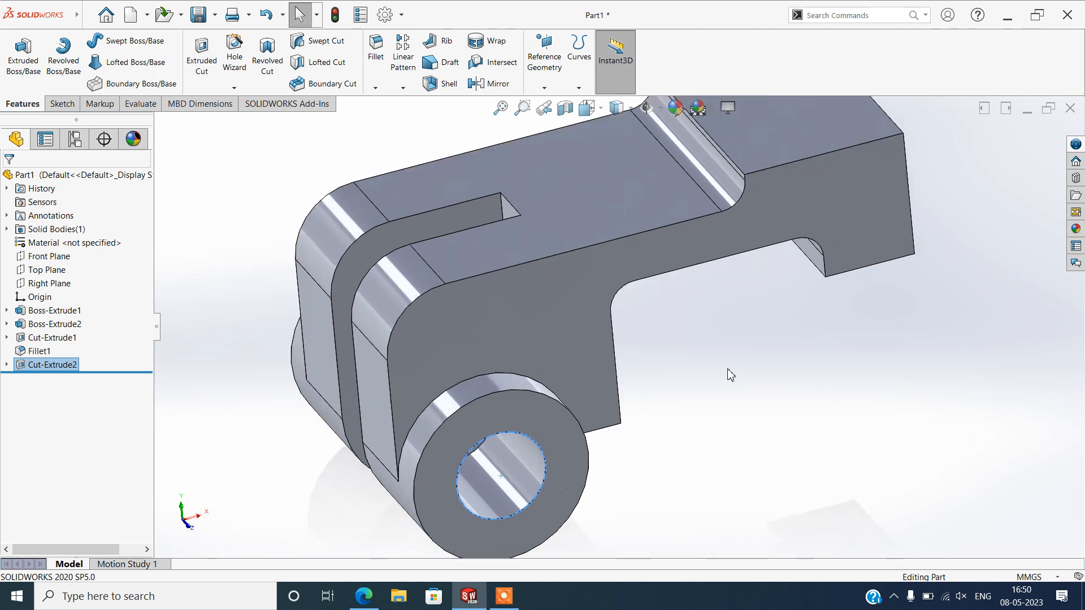
scroll(731, 374, up, 3)
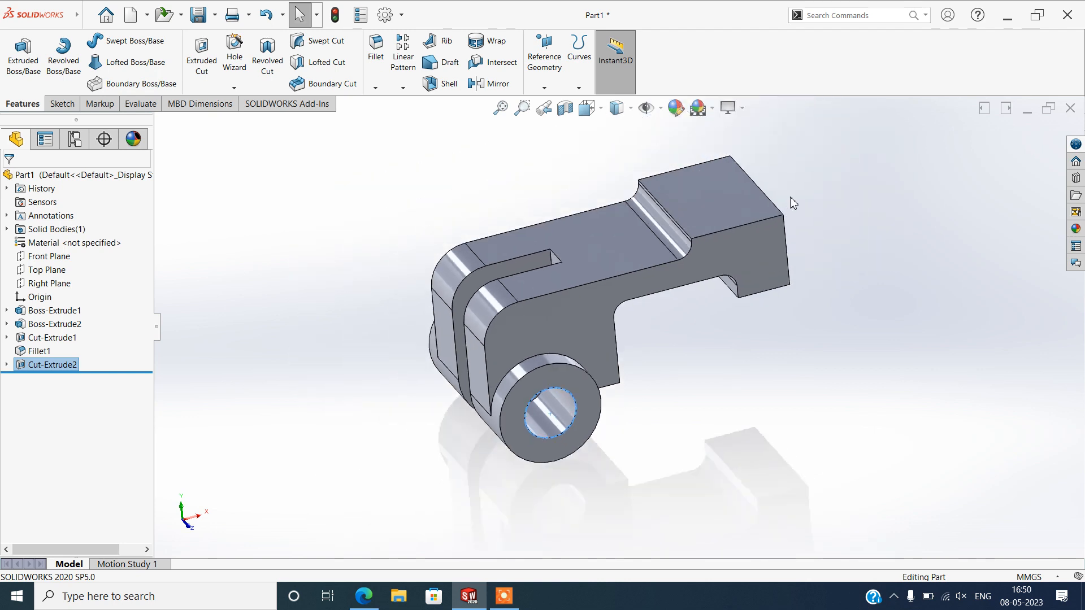
middle_drag(728, 389, 806, 348)
key(Escape)
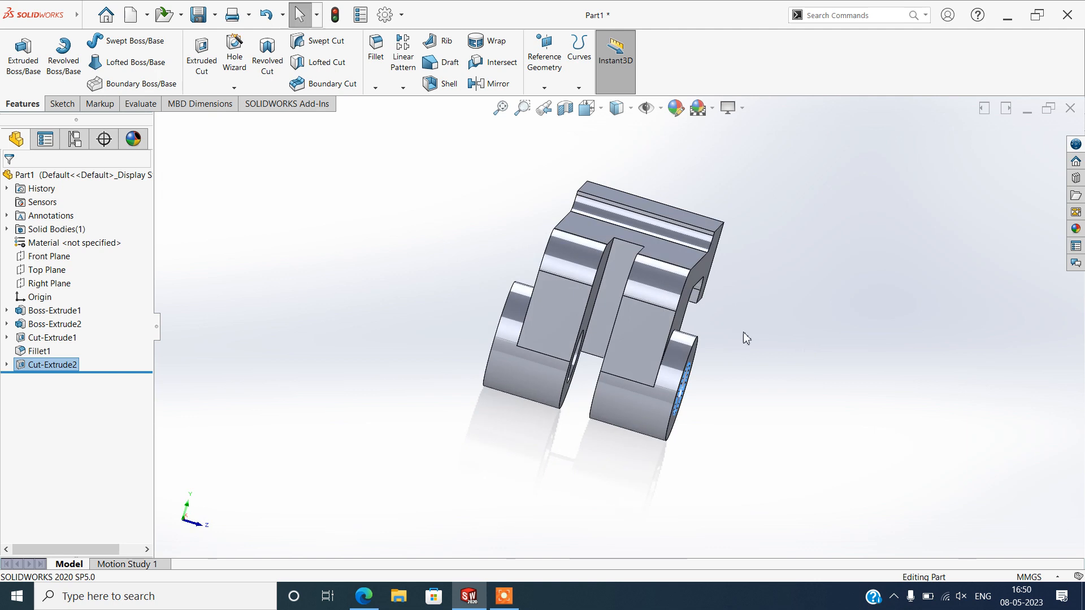
click(608, 297)
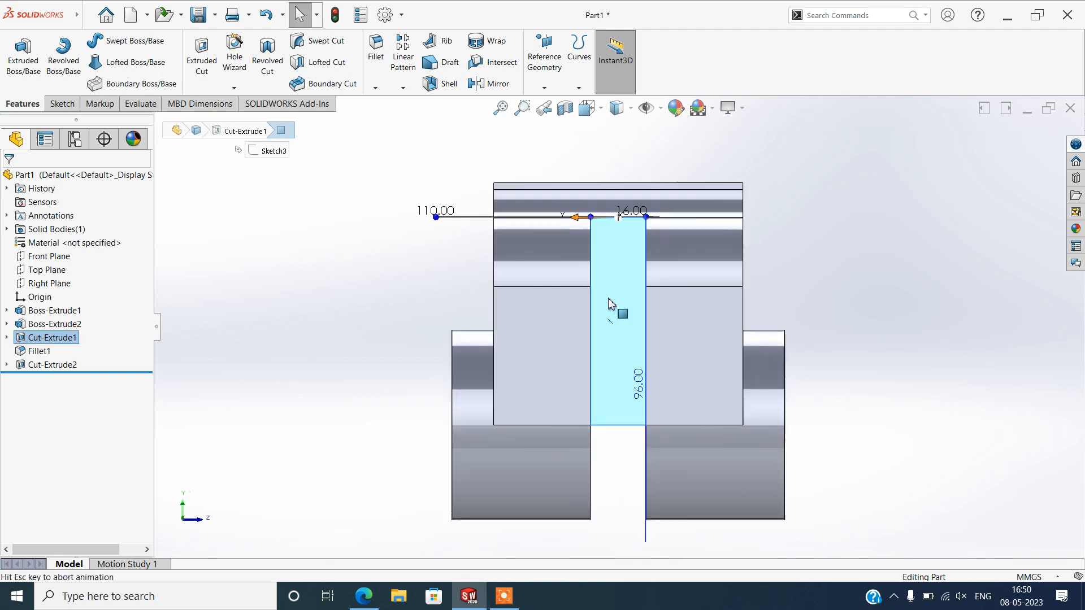
click(62, 104)
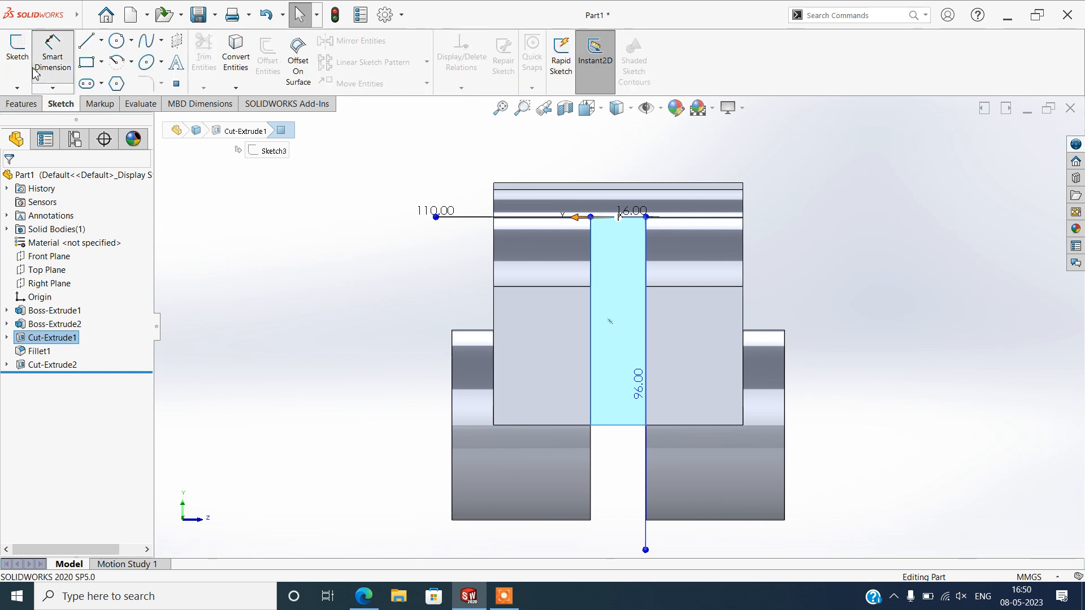
click(35, 73)
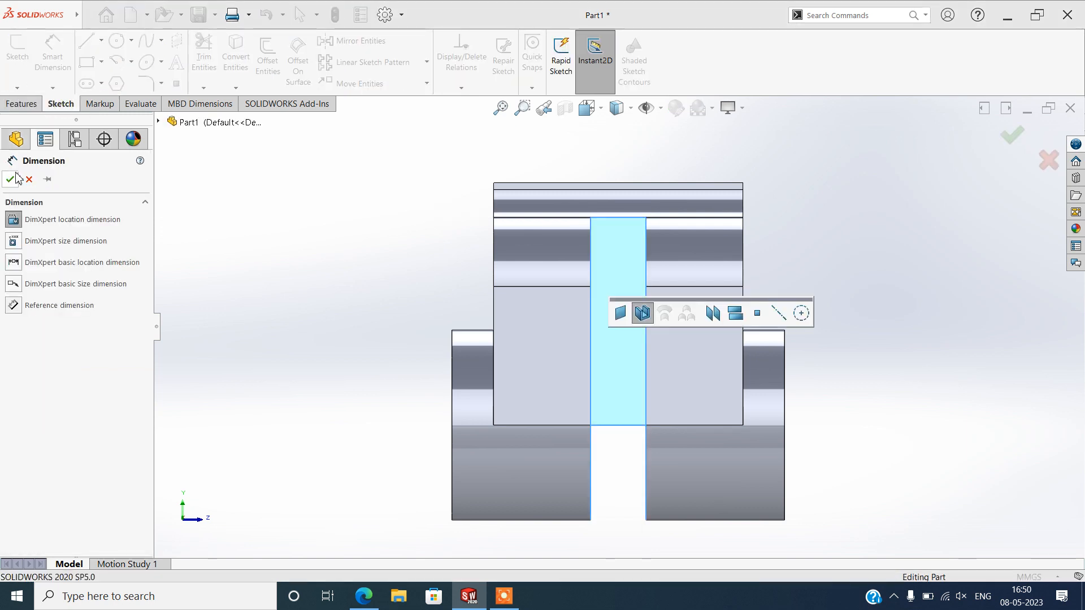
click(11, 180)
click(87, 62)
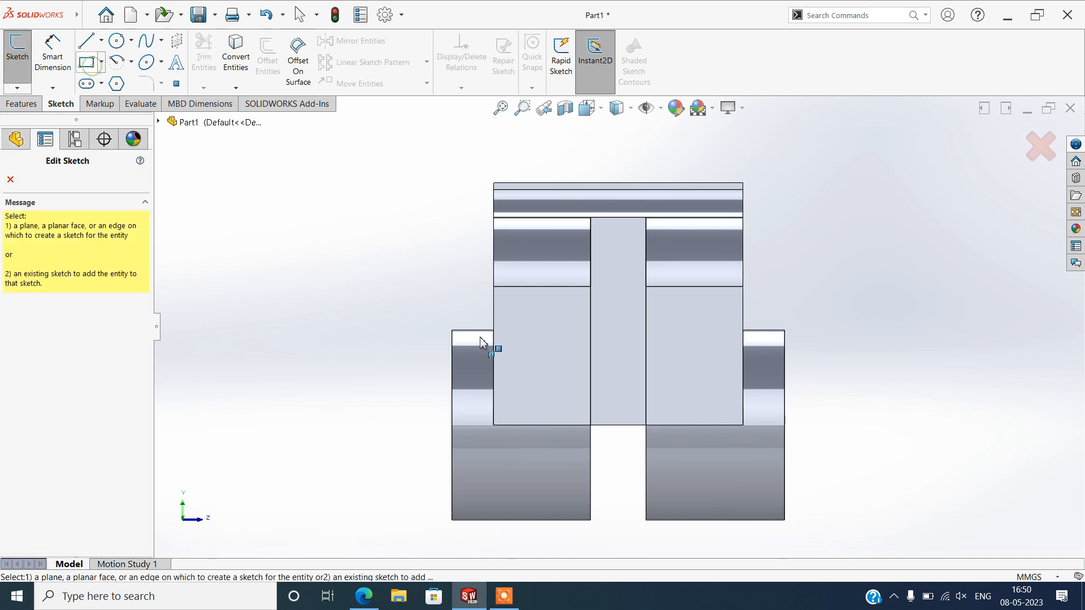
click(624, 315)
click(646, 217)
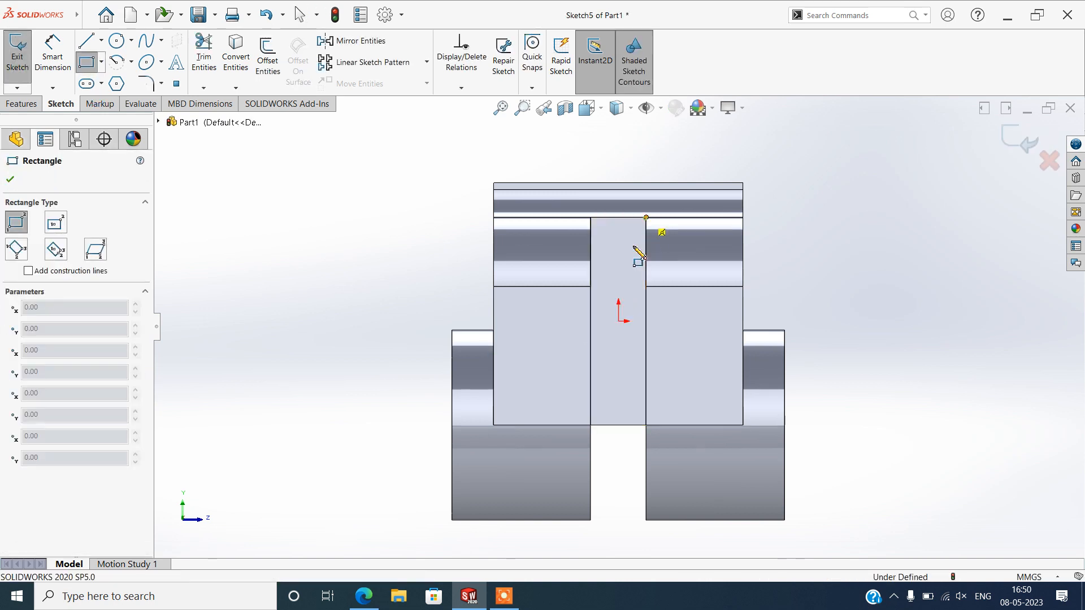
click(591, 425)
click(10, 179)
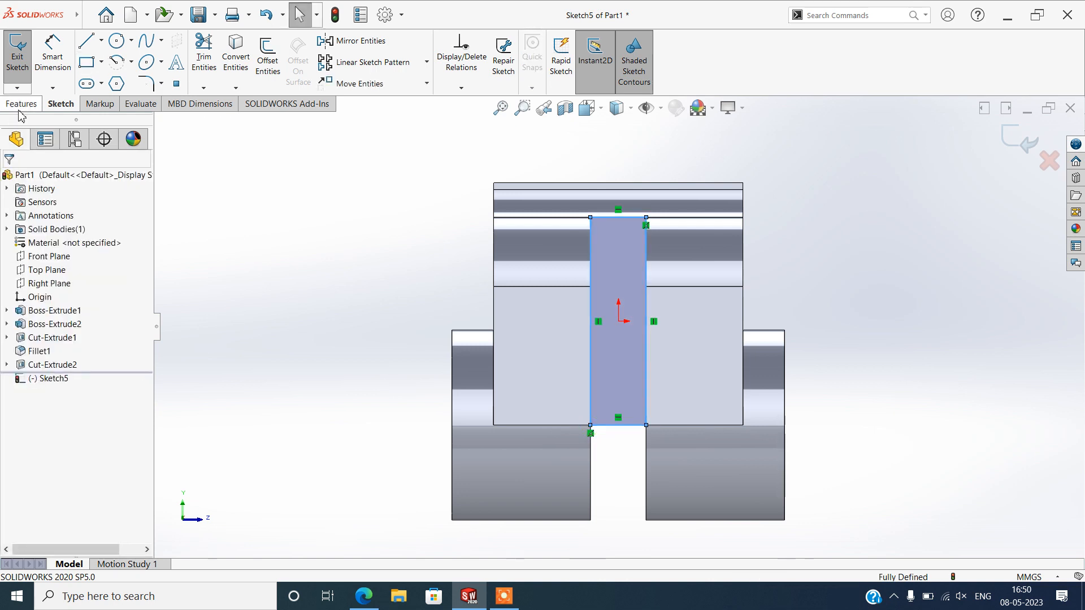
Extend the slot with an Extruded Cut of the rectangle, set Up To Vertex at the corner where the arm's top face meets the step fillet
click(21, 104)
click(202, 57)
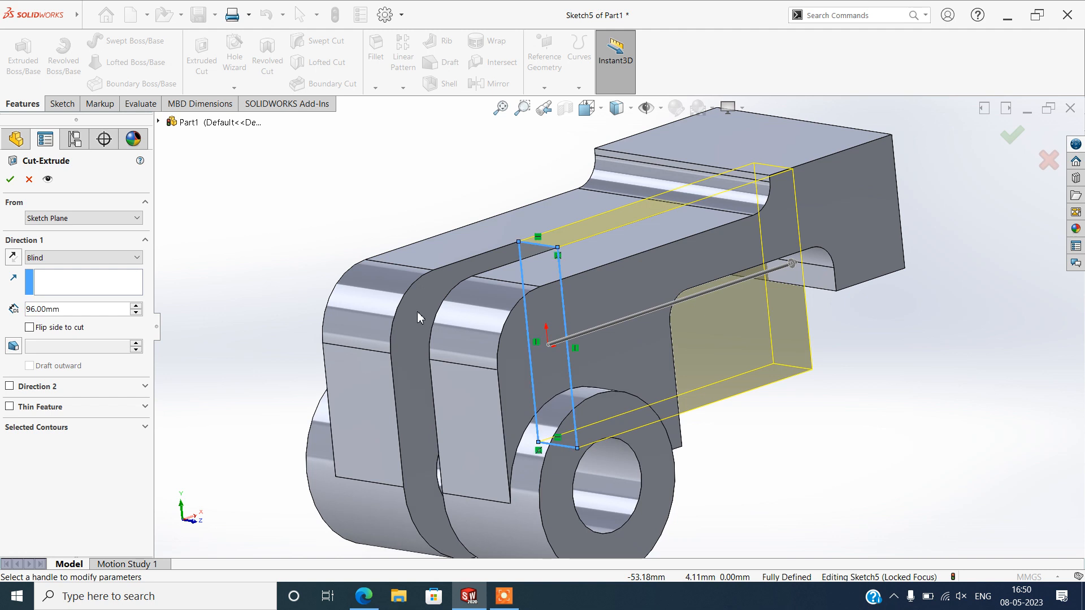
middle_drag(484, 390, 779, 431)
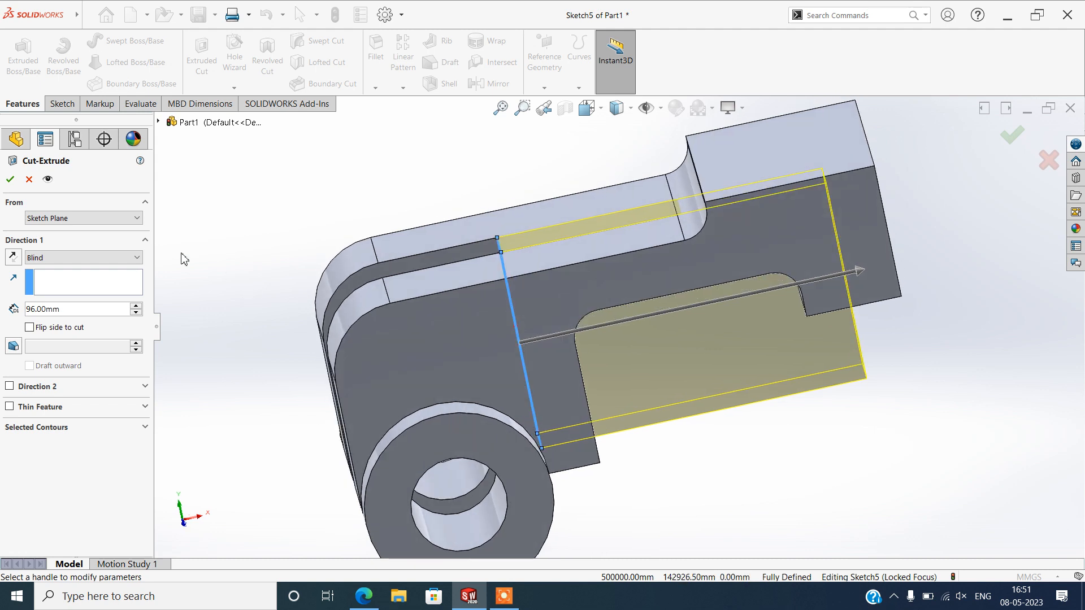
click(103, 259)
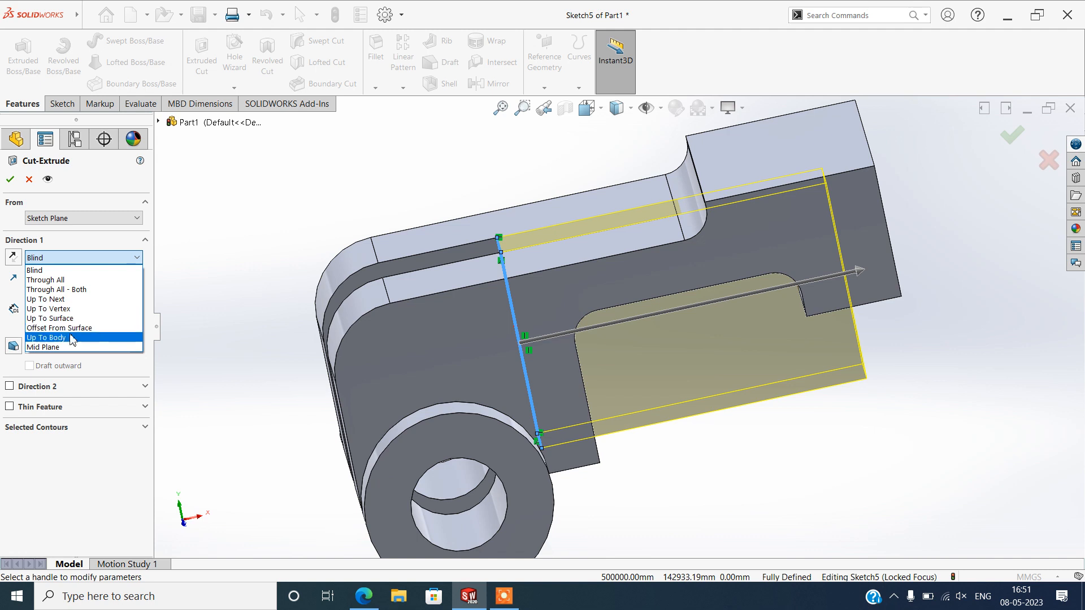
click(84, 309)
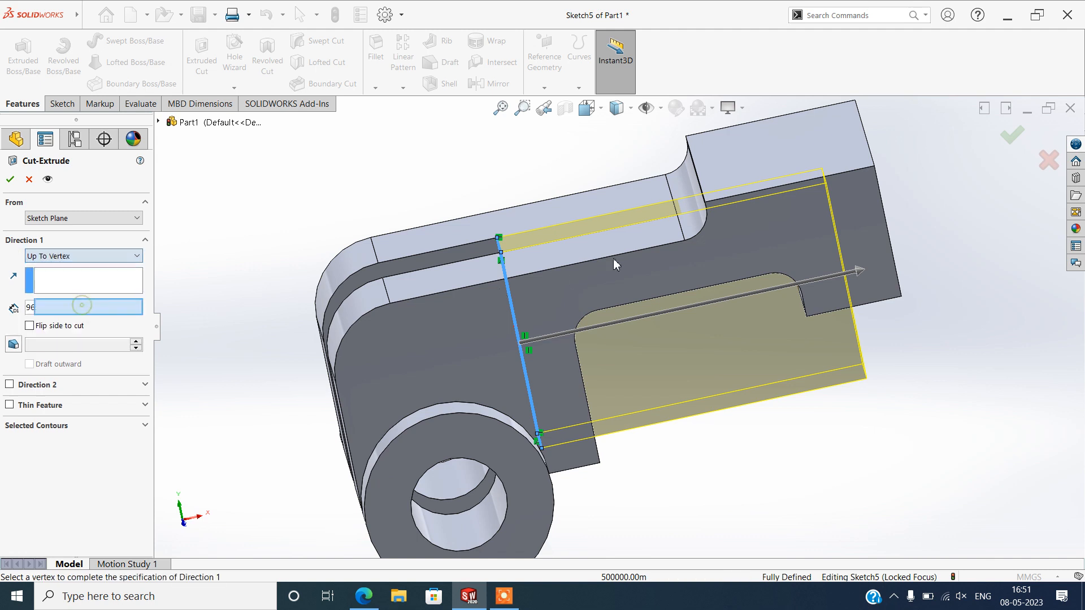
click(685, 242)
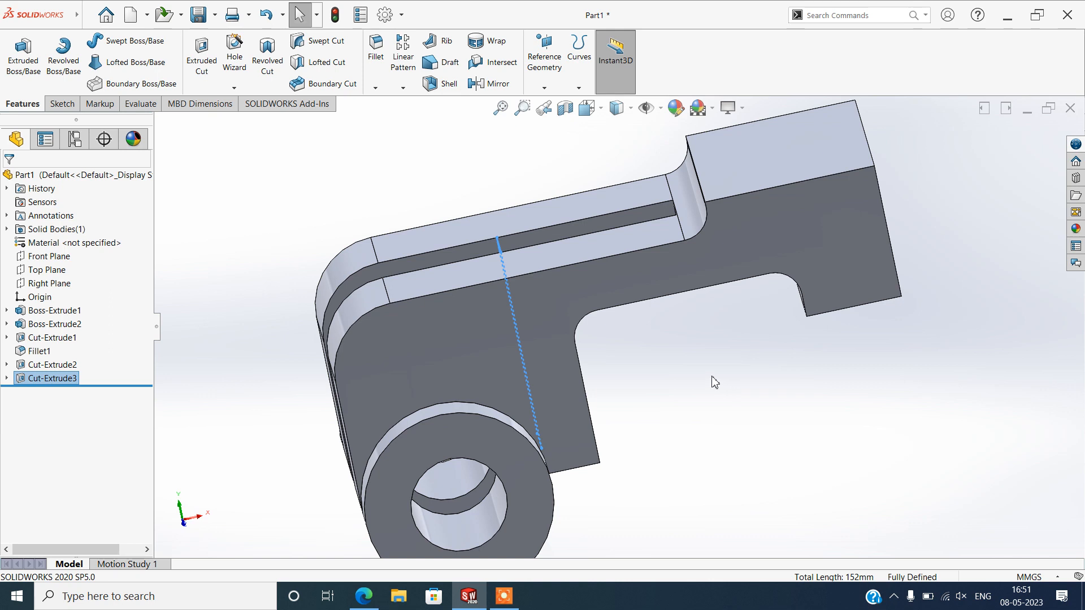
Create a mid-plane reference plane between the outer side face and the inner slot face of the near arm
middle_drag(713, 383, 722, 414)
scroll(755, 291, up, 3)
scroll(680, 184, down, 3)
middle_drag(681, 469, 711, 461)
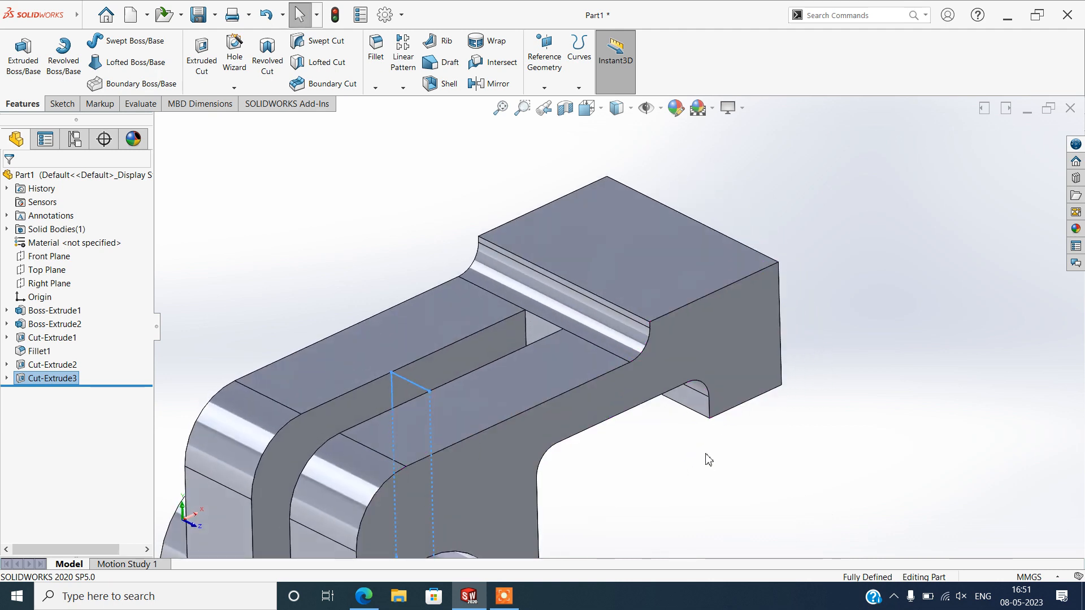
scroll(708, 459, up, 5)
middle_drag(675, 473, 602, 411)
scroll(627, 407, down, 5)
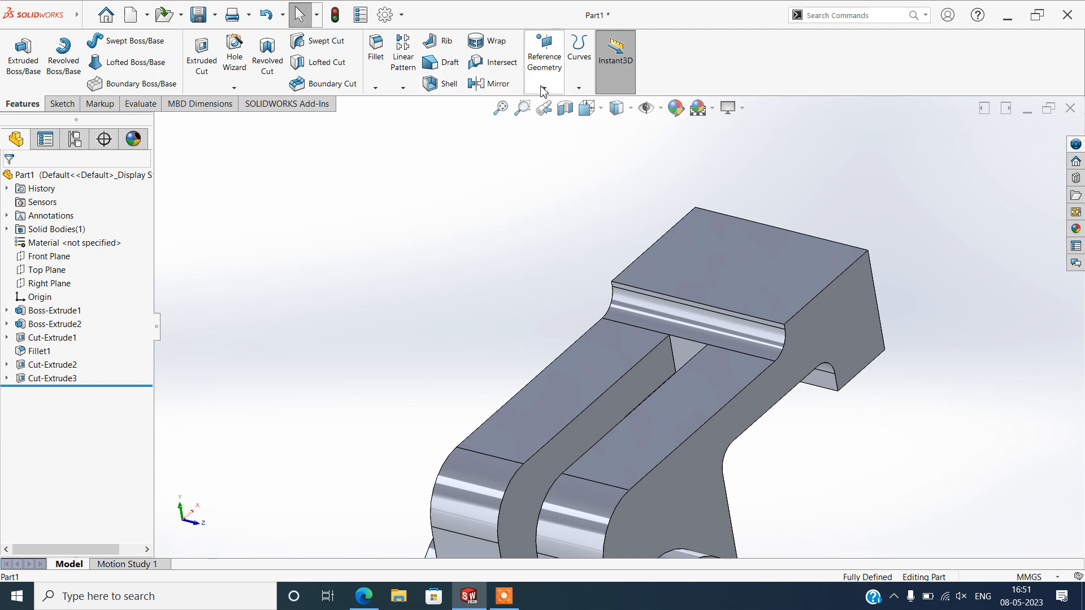
key(p)
click(749, 408)
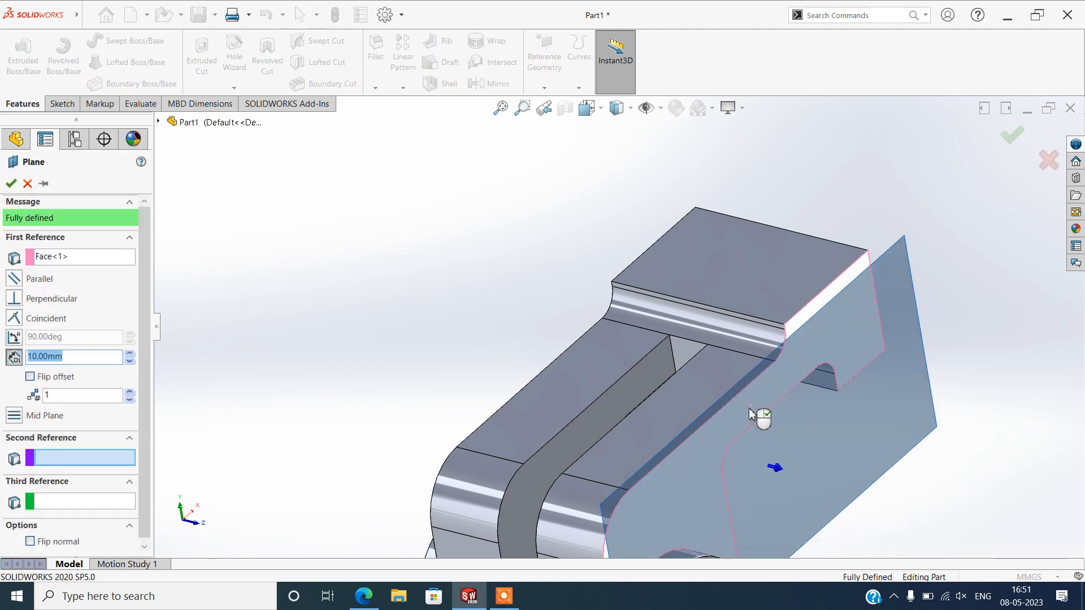
scroll(749, 409, up, 3)
middle_drag(749, 409, 672, 378)
click(694, 381)
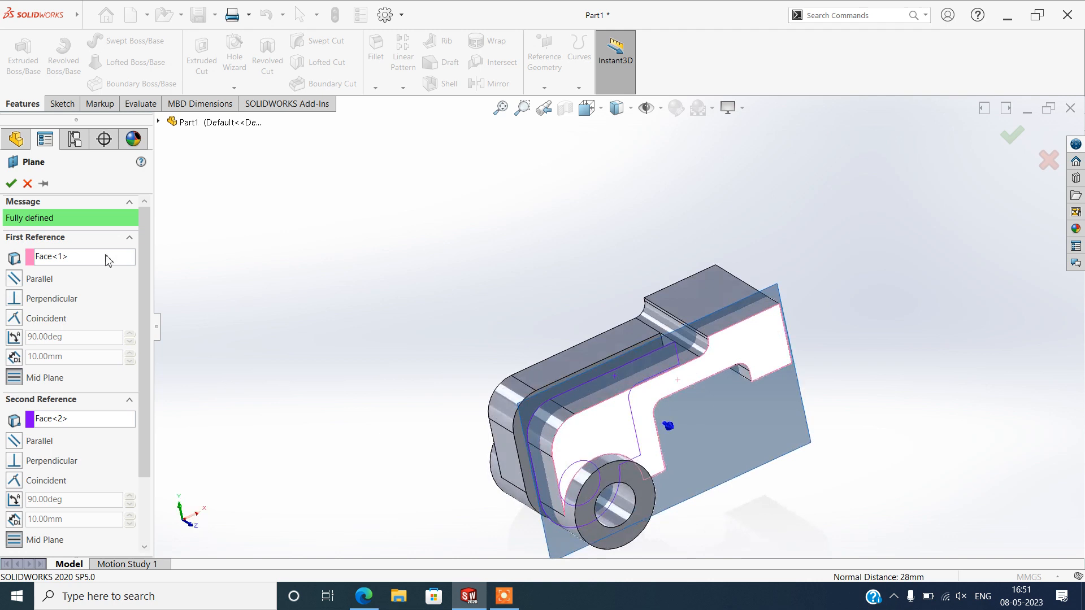
click(11, 183)
key(ctrl+8)
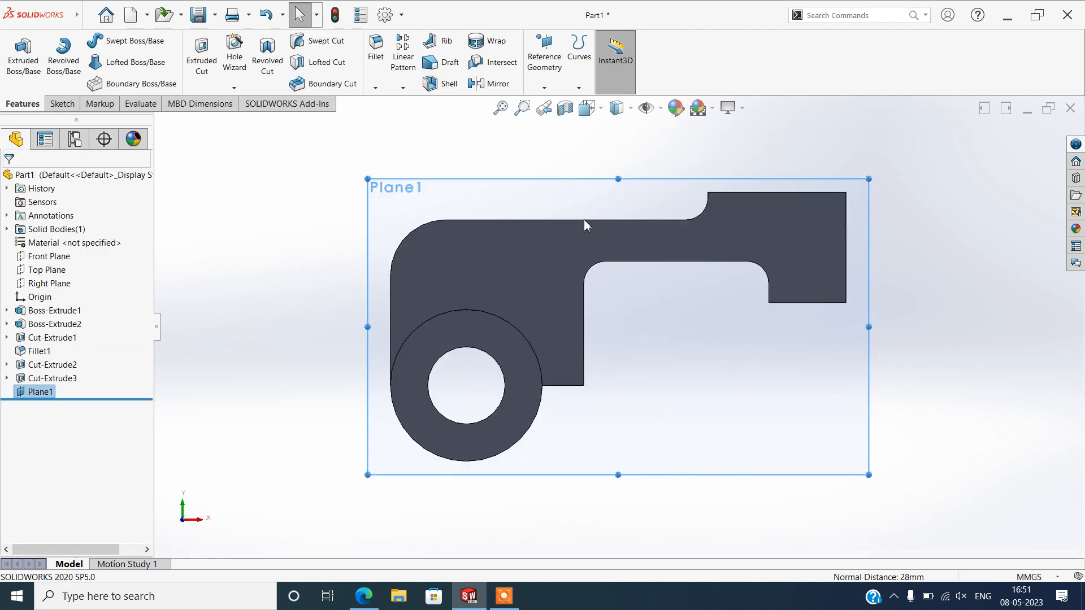
scroll(756, 263, up, 3)
scroll(647, 178, down, 2)
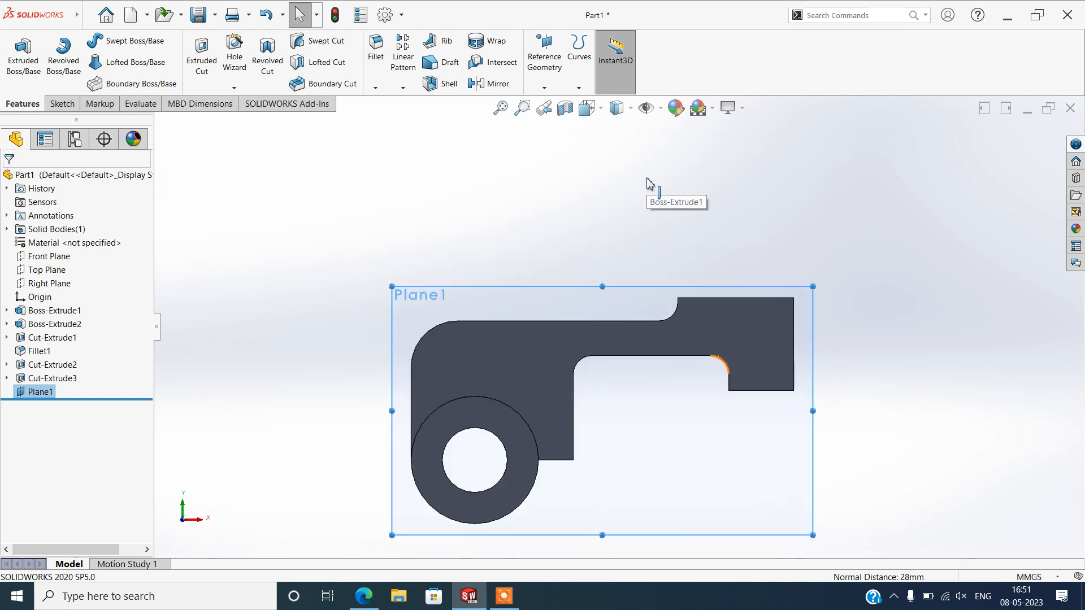
scroll(448, 364, down, 2)
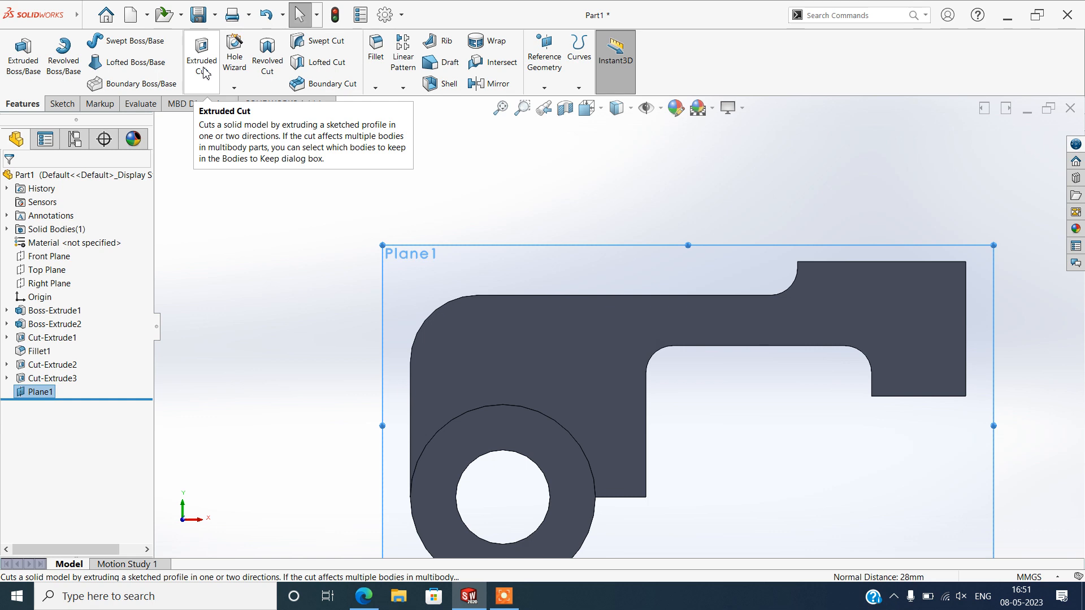
scroll(853, 261, up, 3)
middle_drag(707, 253, 723, 348)
click(926, 184)
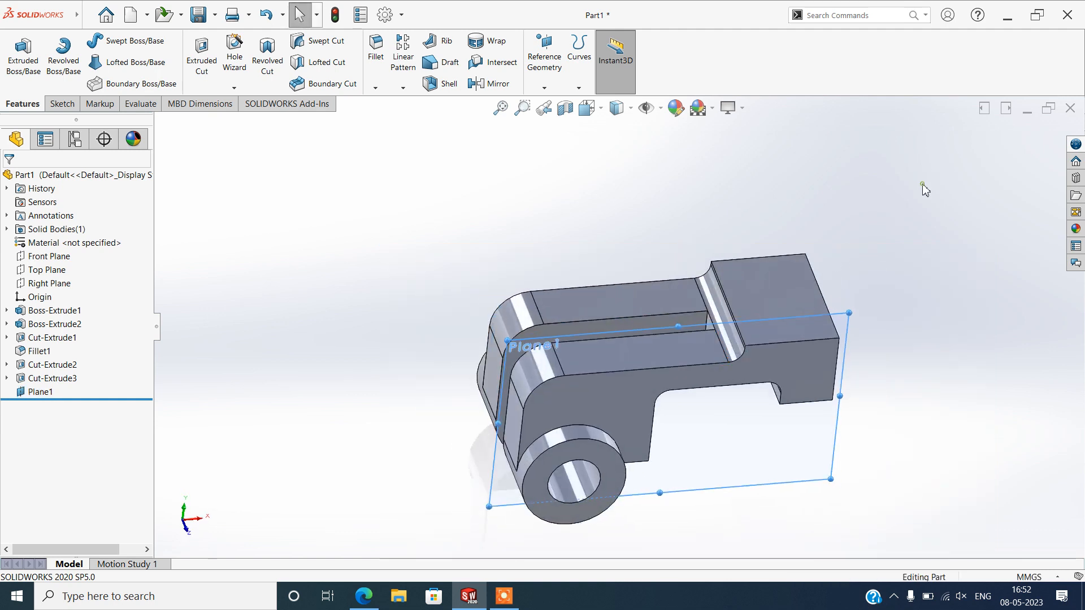
click(802, 316)
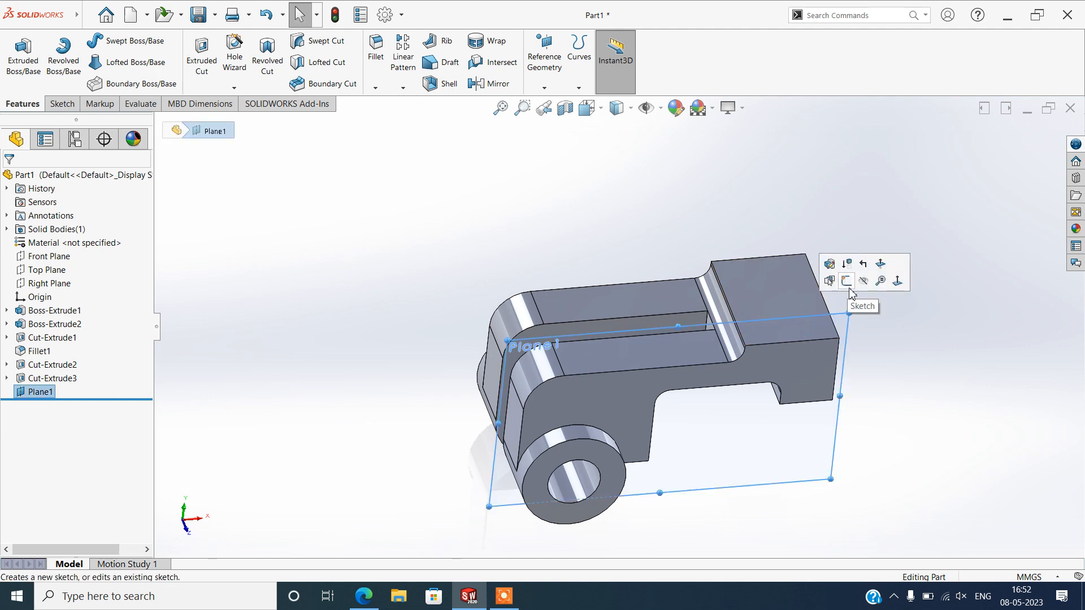
click(988, 371)
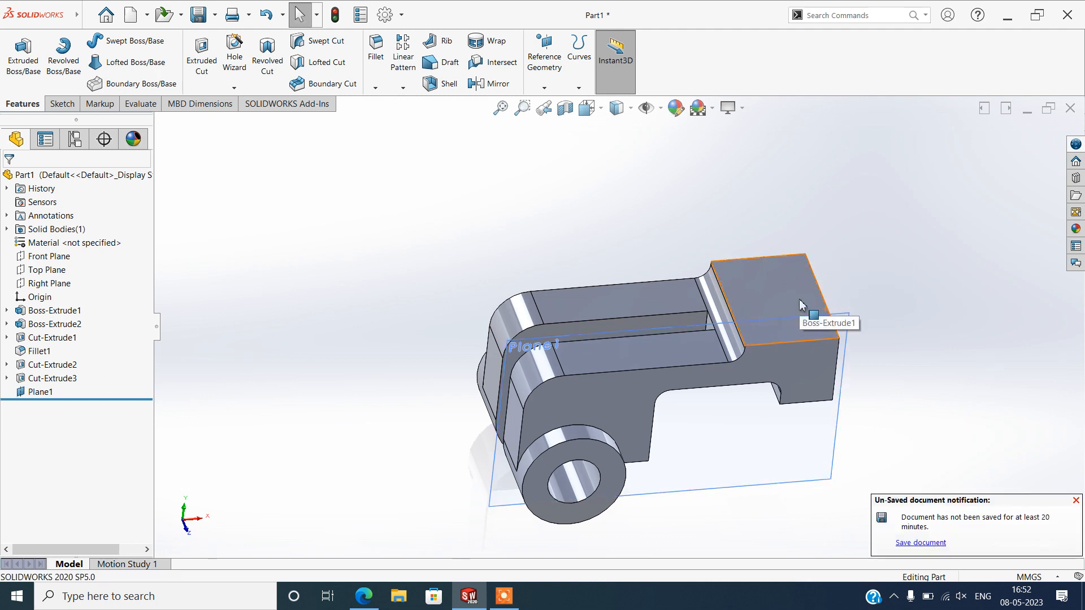
Sketch a vertical straight slot, about 47 mm between centres and 15 mm wide, on the raised end block's top face
click(799, 305)
click(849, 267)
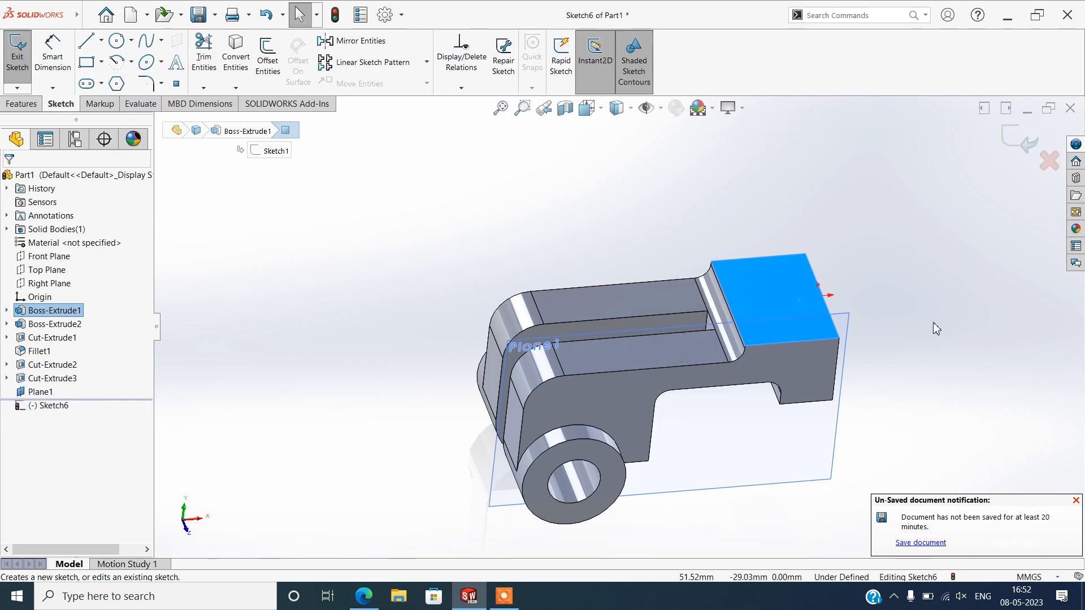
key(ctrl+8)
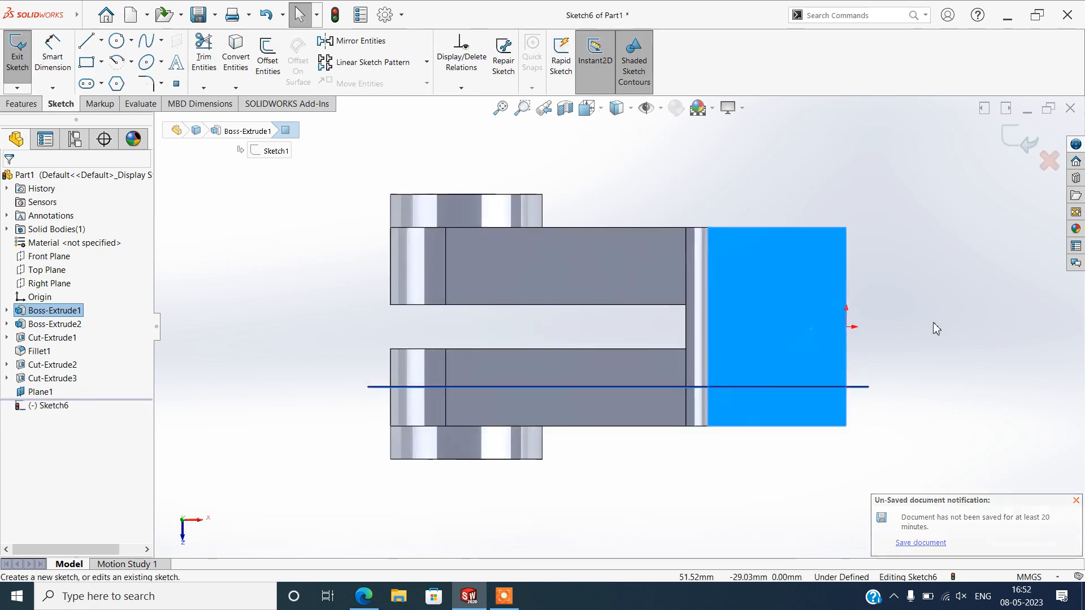
click(87, 84)
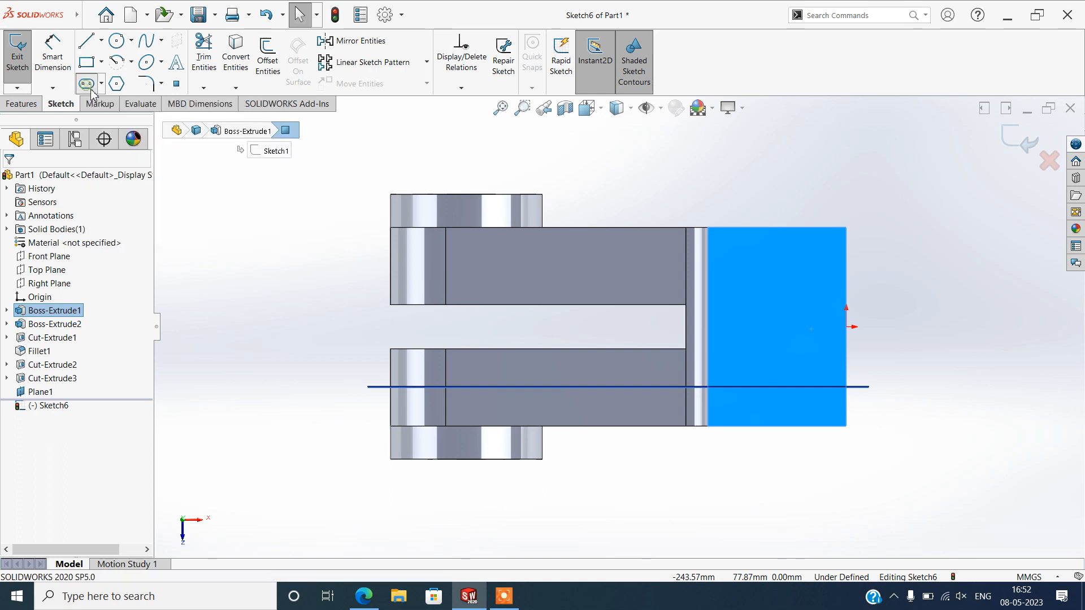
click(766, 267)
click(766, 395)
click(783, 392)
click(787, 394)
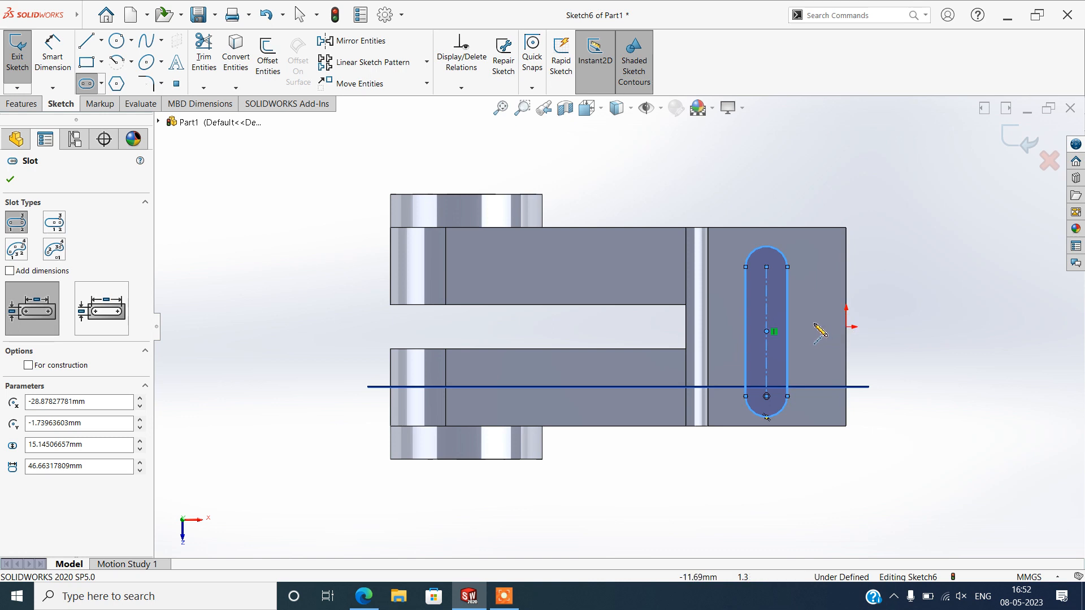
Sketch a horizontal straight slot across the vertical one, about 32 mm between centres and 12 mm wide
click(813, 323)
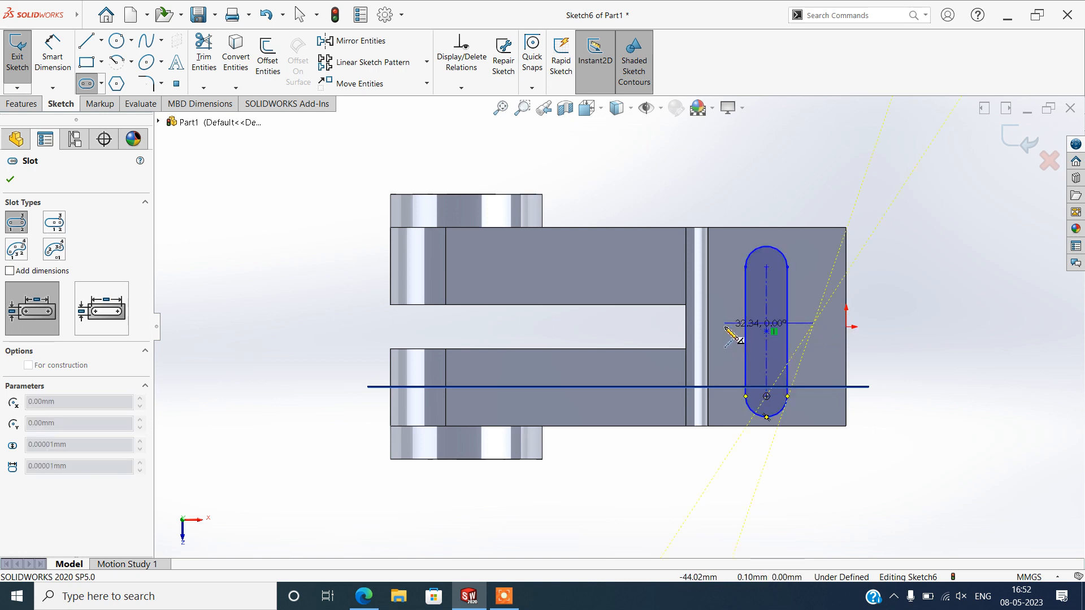
click(724, 324)
click(727, 341)
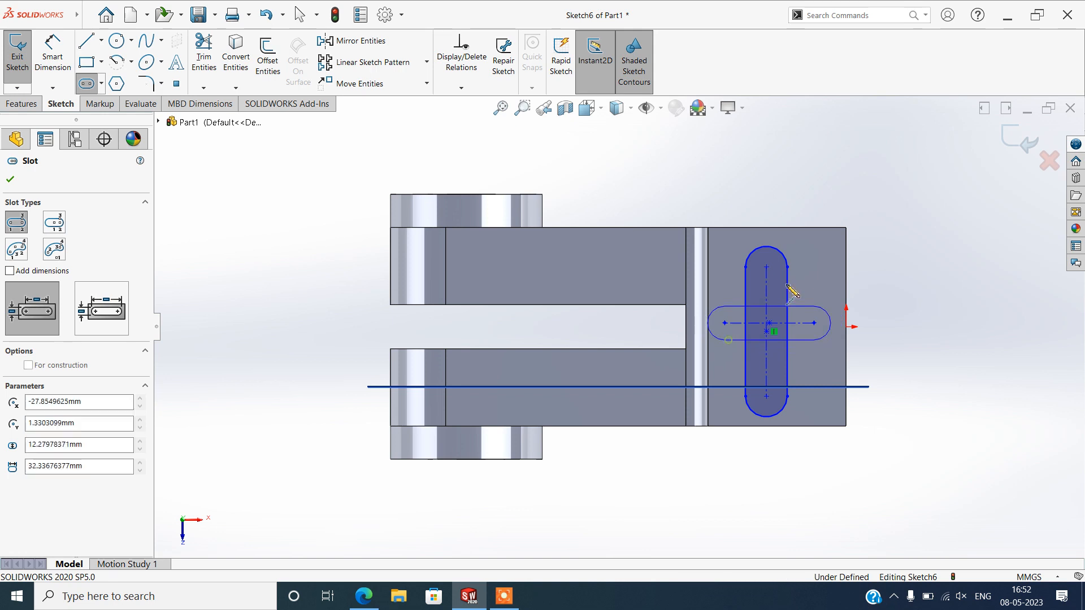
key(Escape)
scroll(803, 214, down, 1)
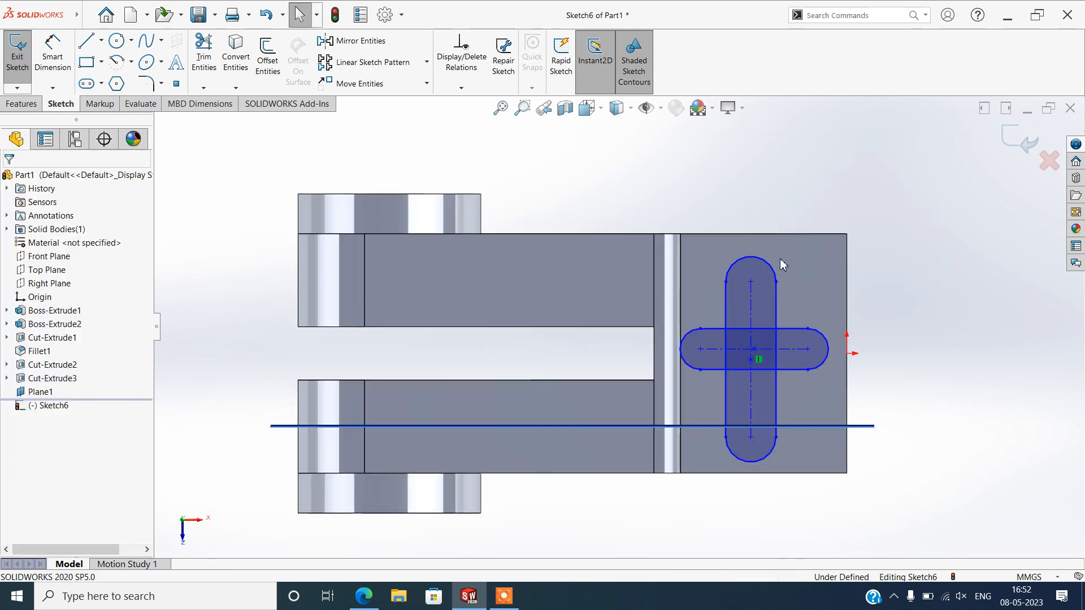
click(775, 449)
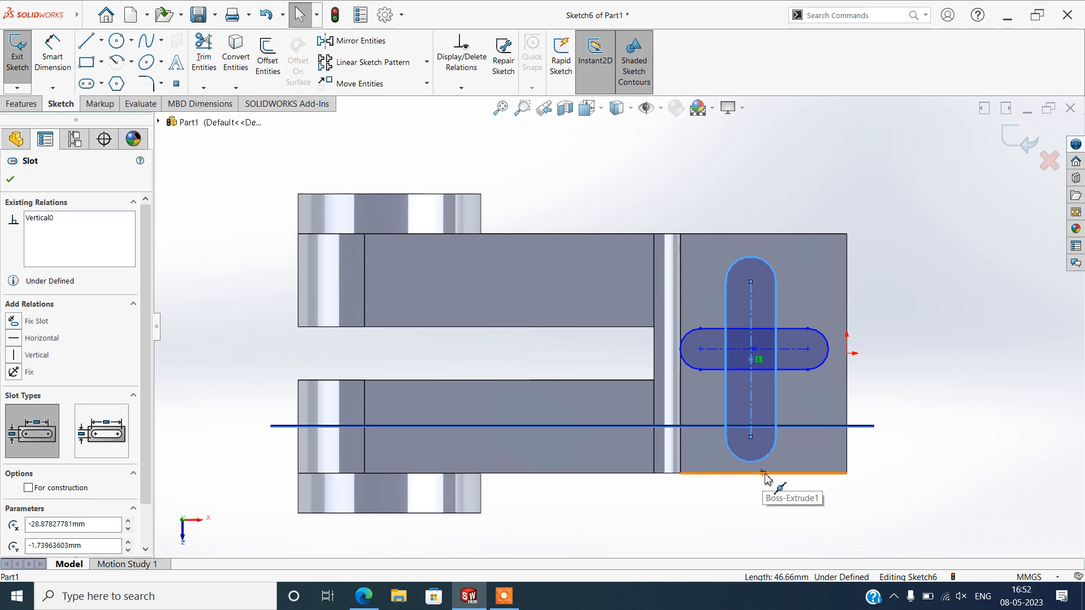
ctrl+click(764, 474)
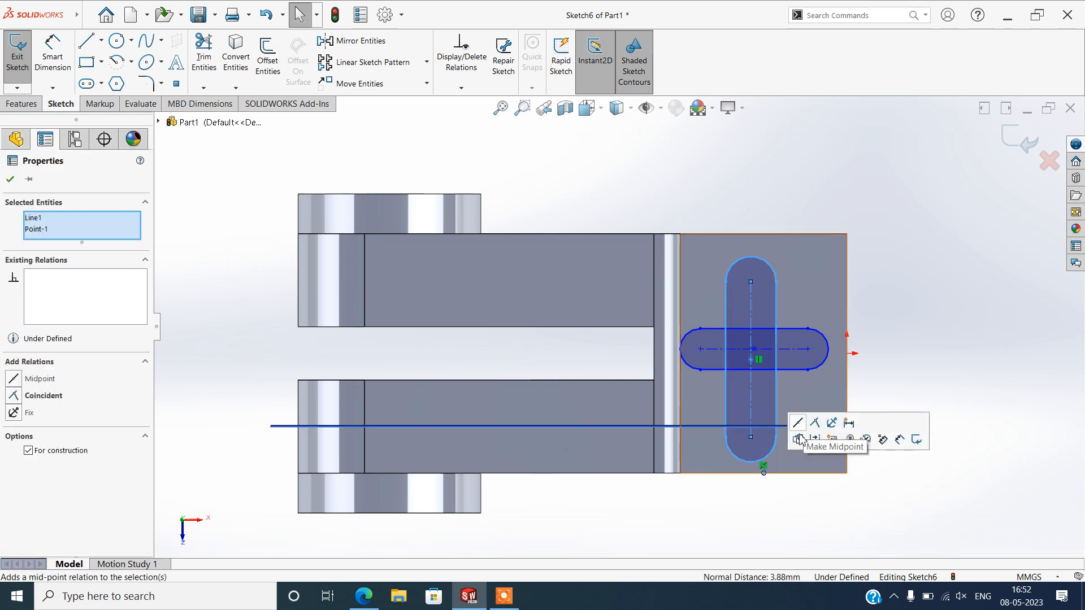
click(798, 439)
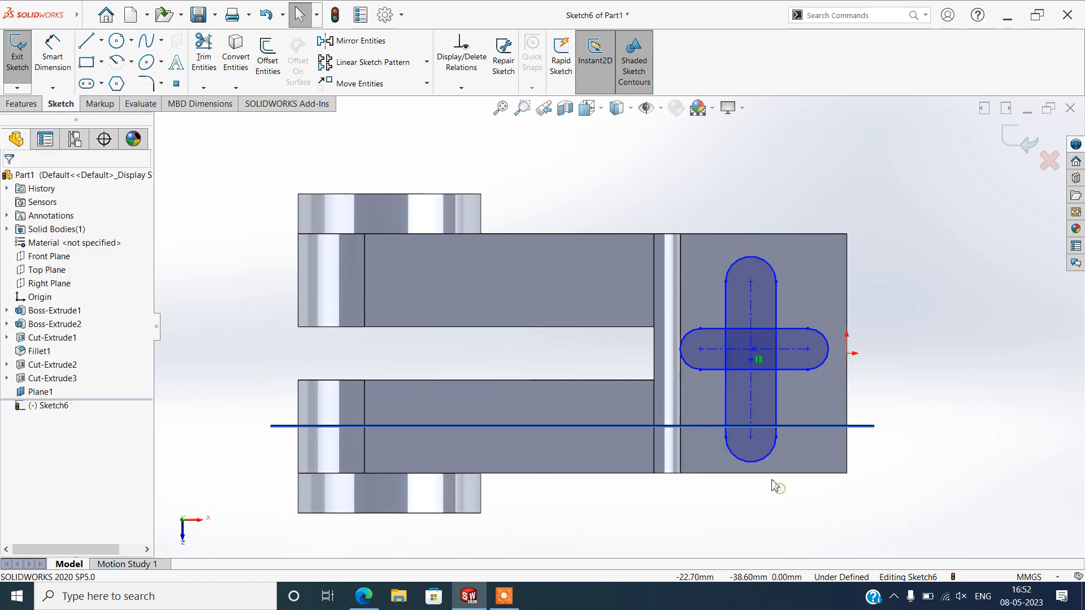
Add a Vertical relation between the vertical slot's lower arc centre and the midpoint of the block's lower edge
click(757, 450)
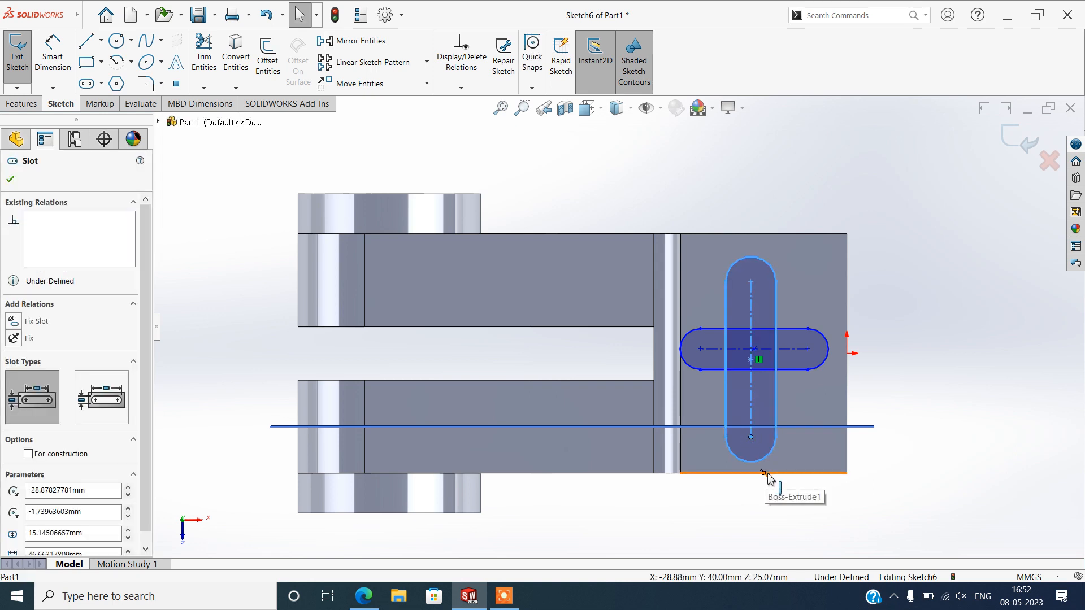
ctrl+click(764, 473)
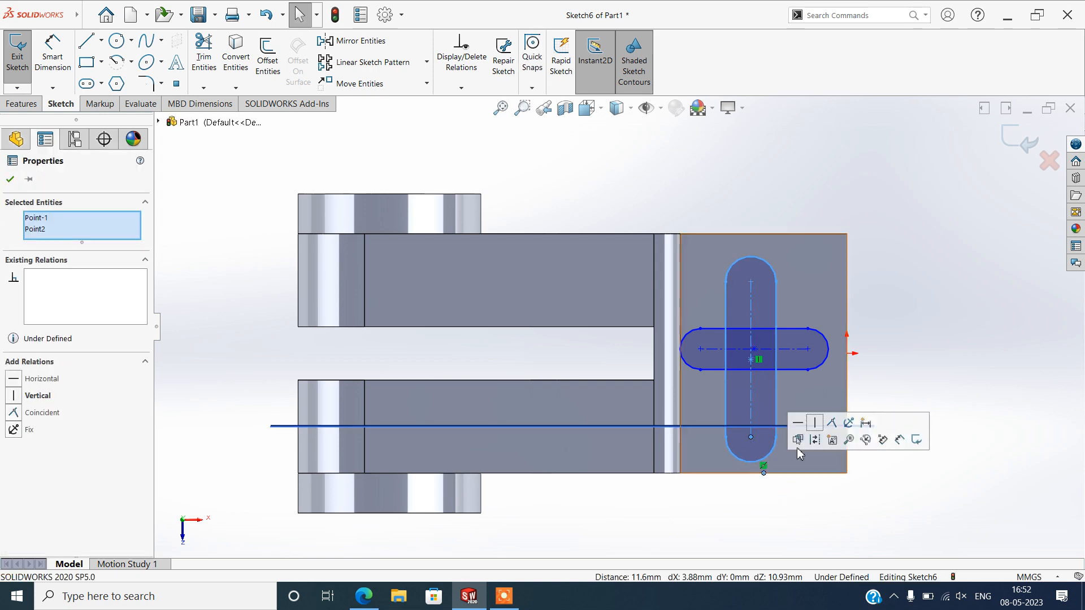
click(814, 424)
click(11, 180)
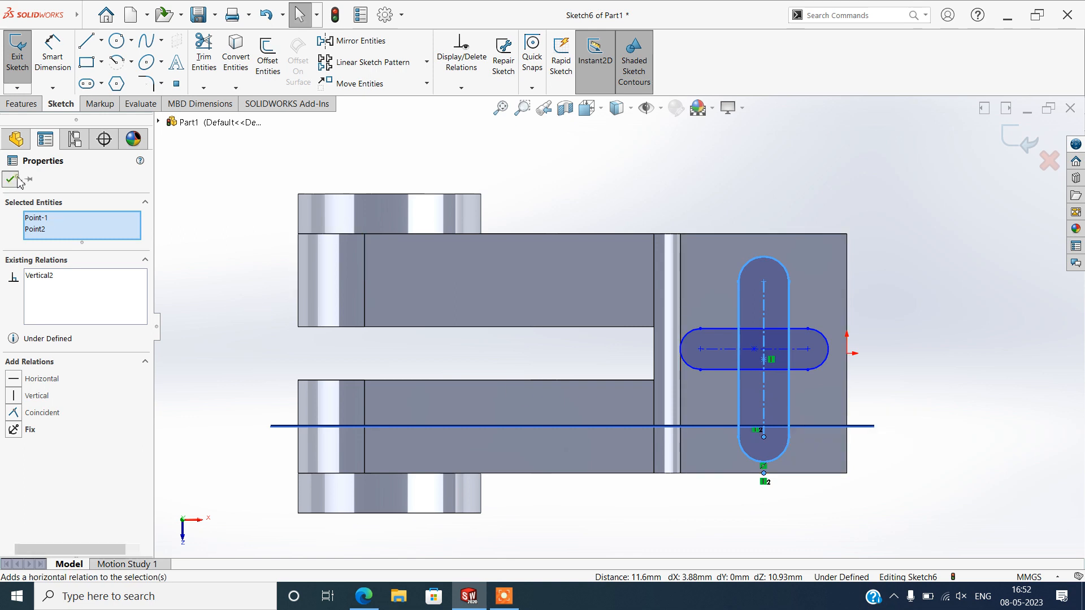
Add a Horizontal relation between the horizontal slot's arc centre nearest the origin and the origin
click(808, 349)
ctrl+click(848, 353)
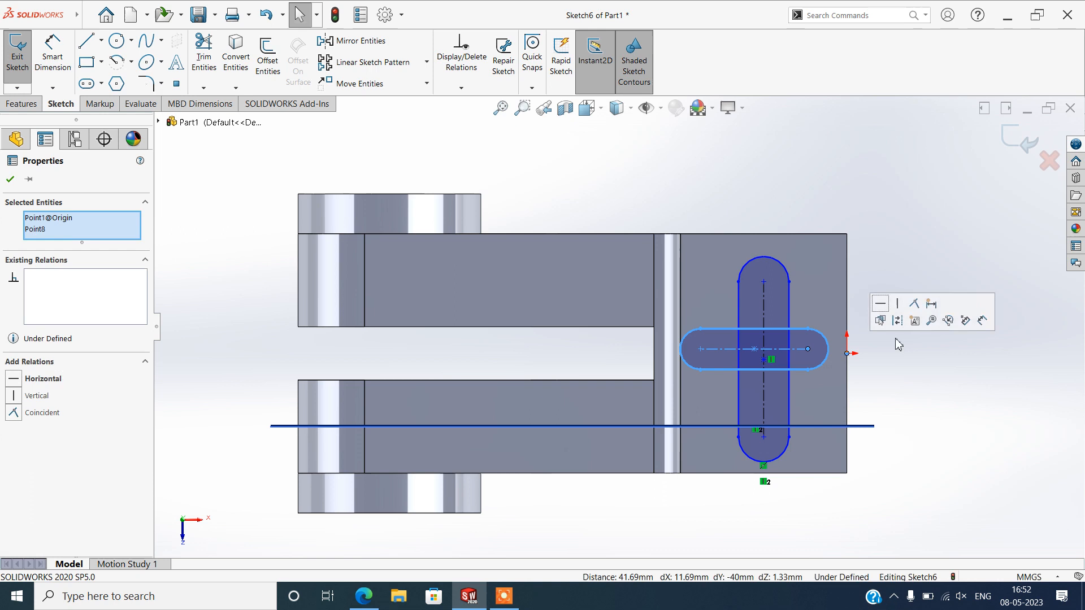
click(877, 300)
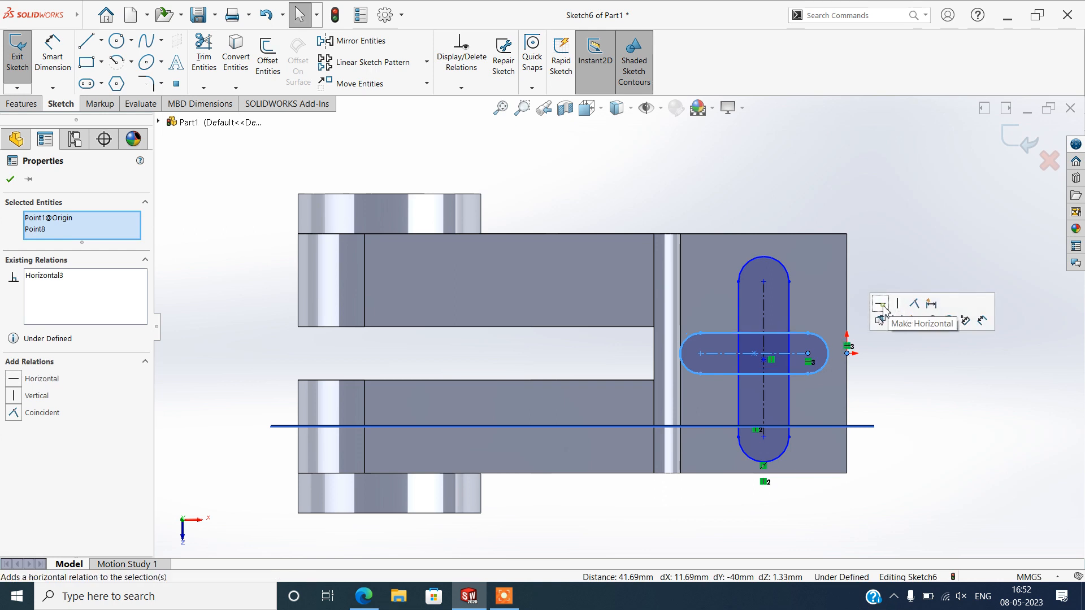
click(12, 180)
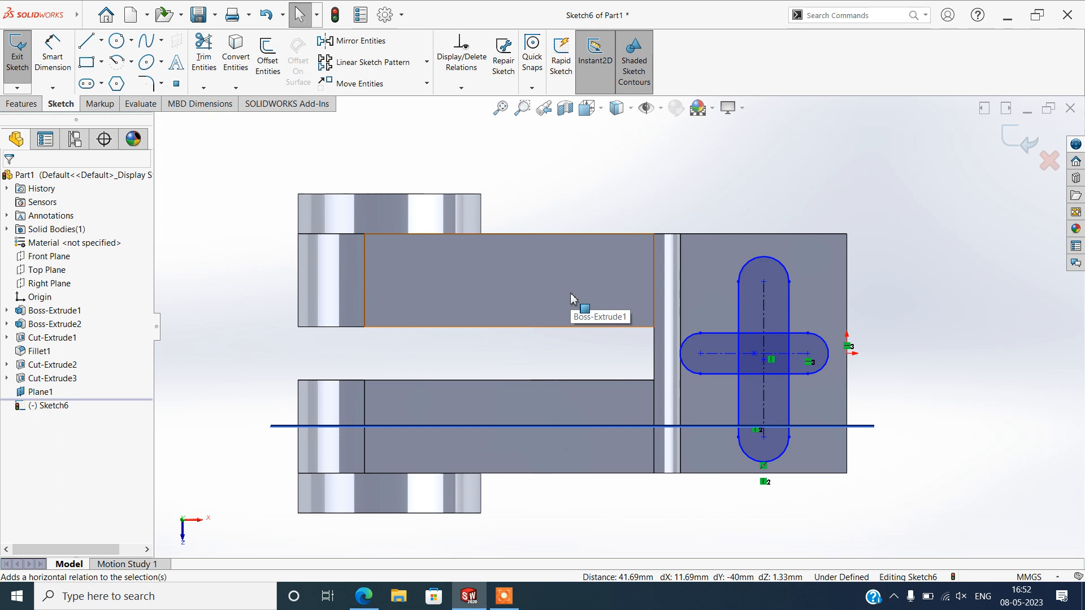
Add a Horizontal relation between the vertical slot's centre point and the origin
click(53, 56)
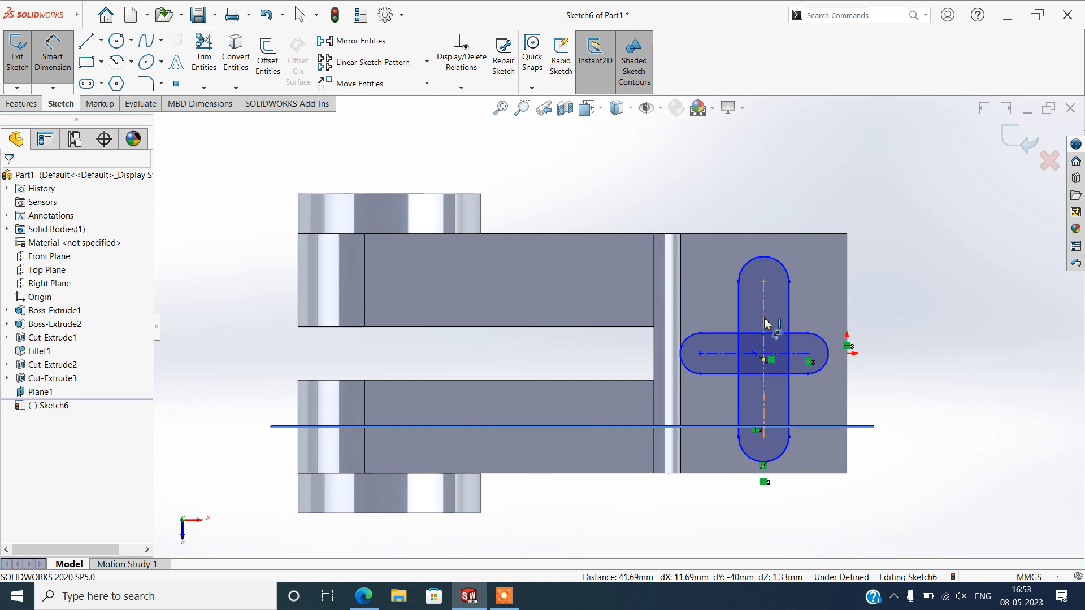
key(Escape)
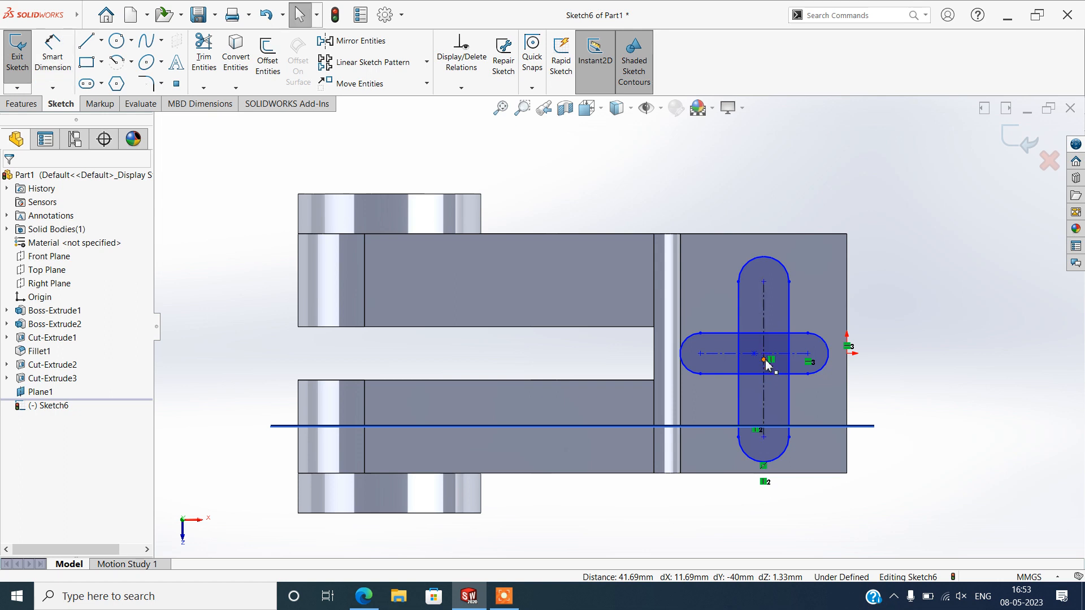
click(763, 360)
ctrl+click(846, 353)
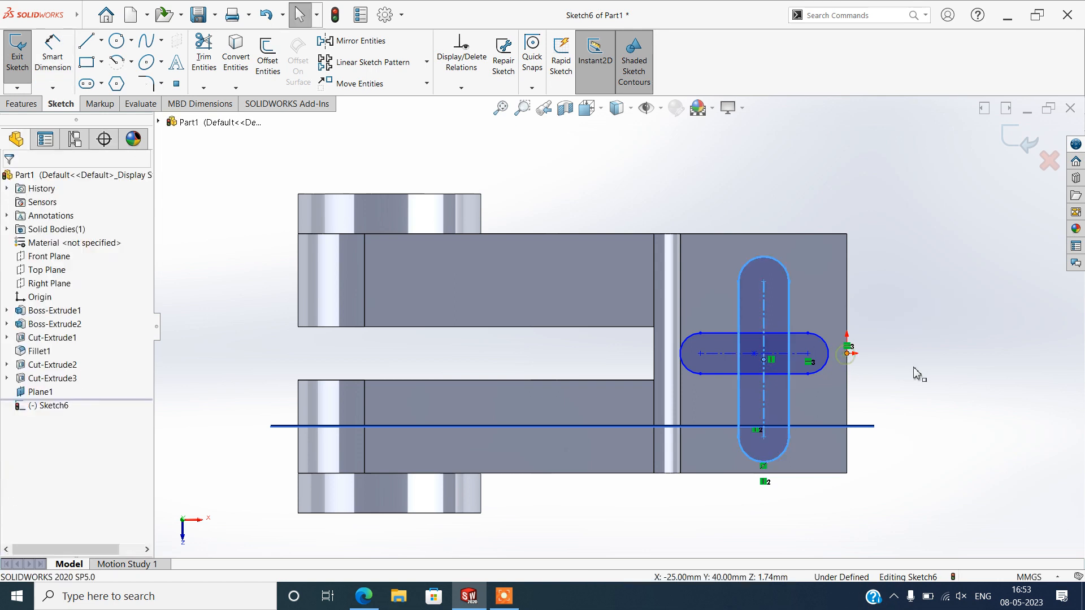
click(878, 306)
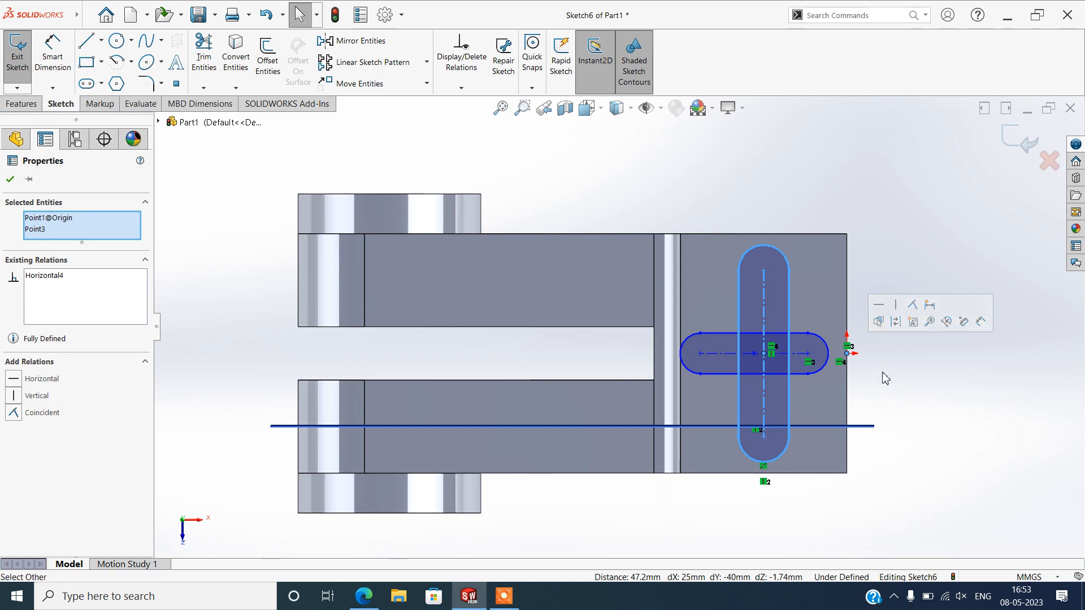
click(860, 385)
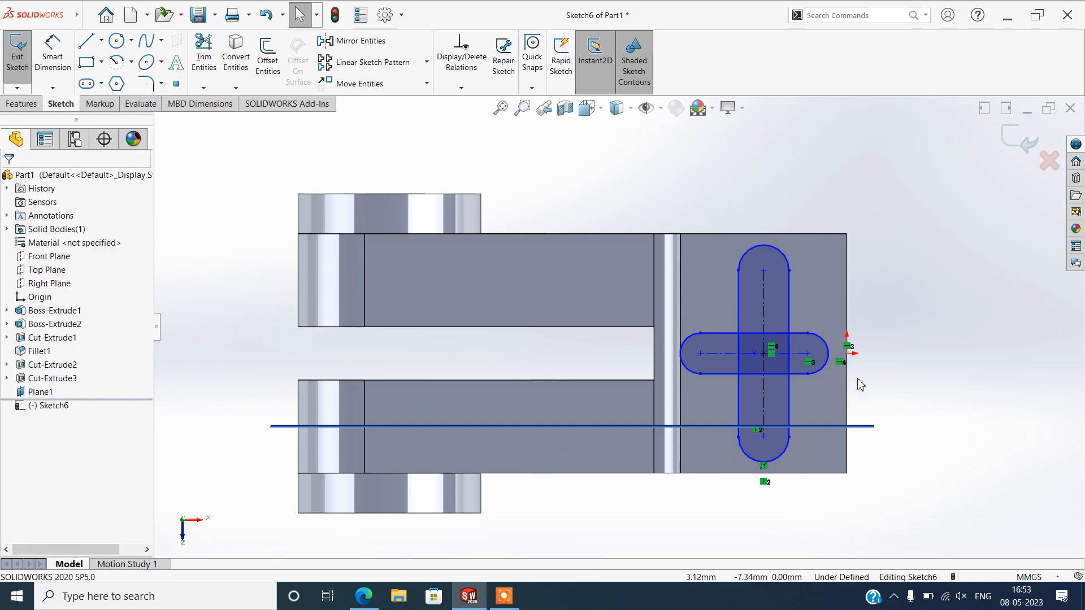
Add a Vertical relation between the horizontal slot's centre point and the midpoint of the block's lower edge
click(754, 356)
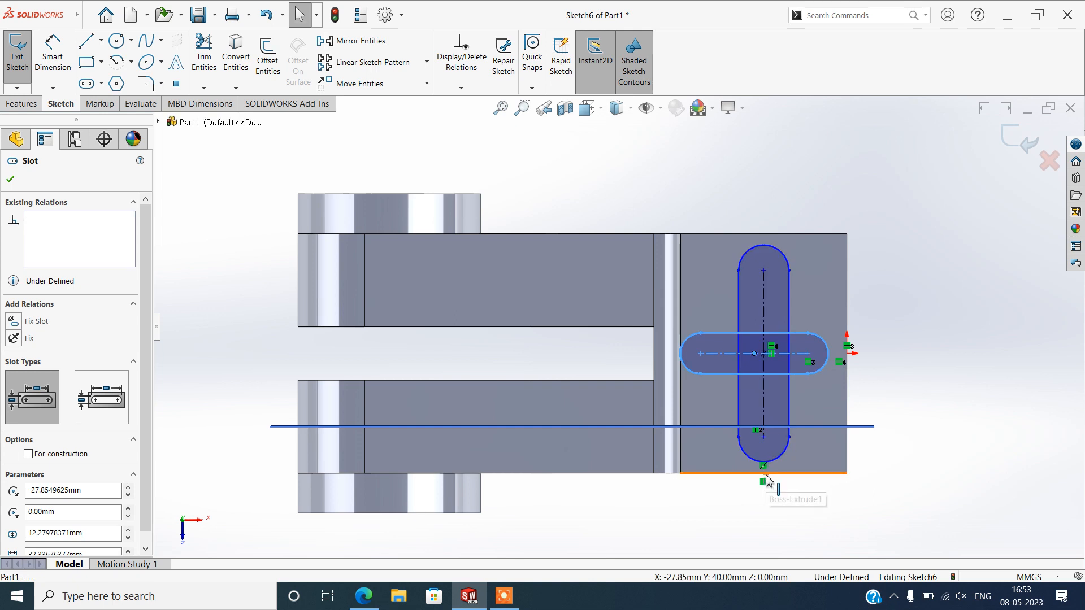
ctrl+click(764, 474)
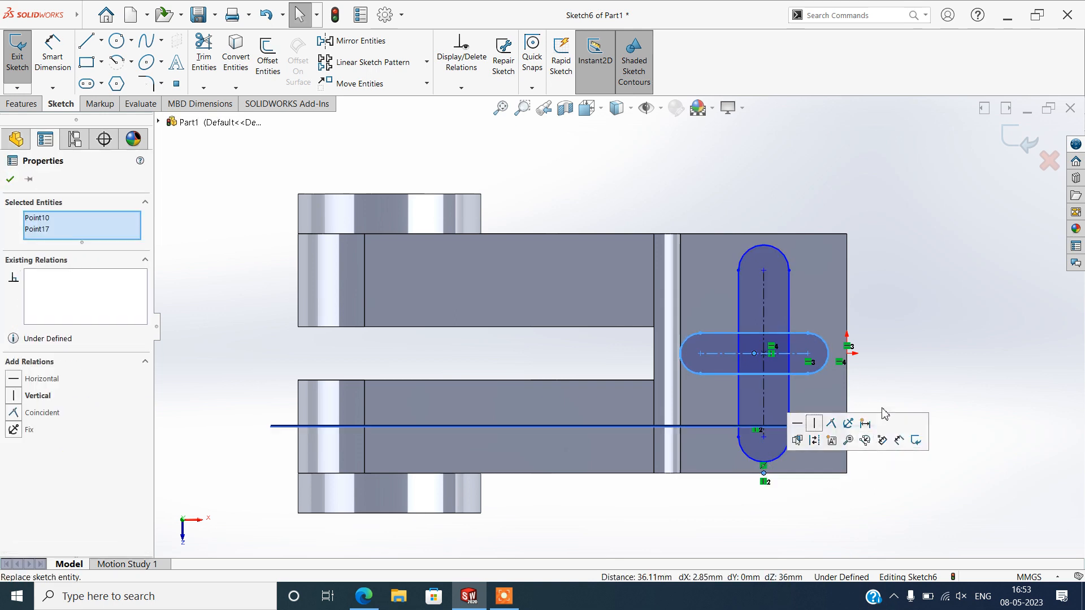
click(814, 423)
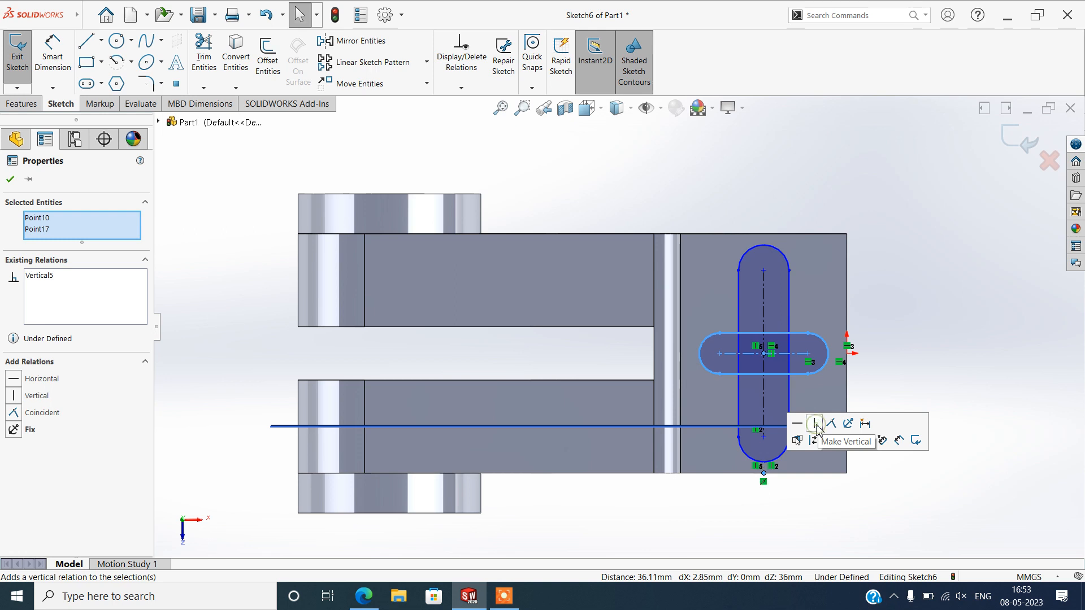
click(10, 180)
Dimension the vertical slot's centre-to-centre length and set it to 50 mm
click(53, 57)
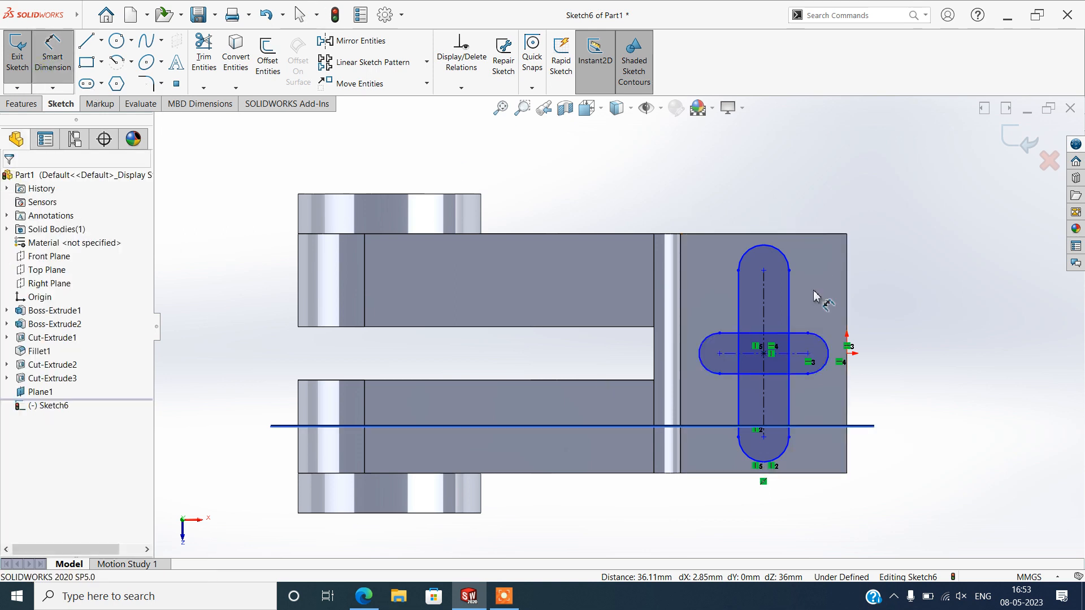
click(918, 330)
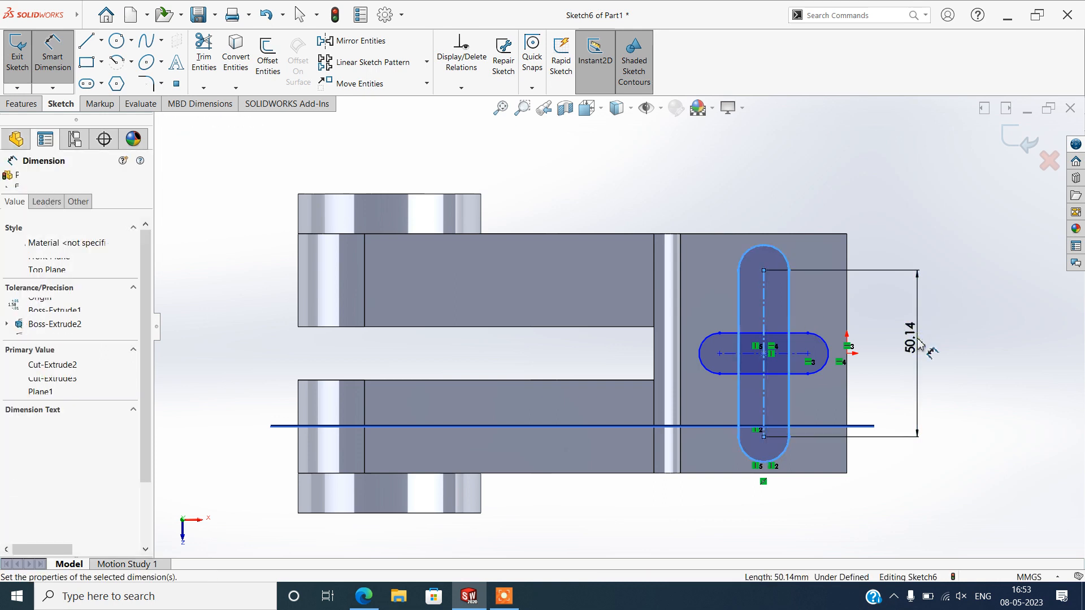
text(50)
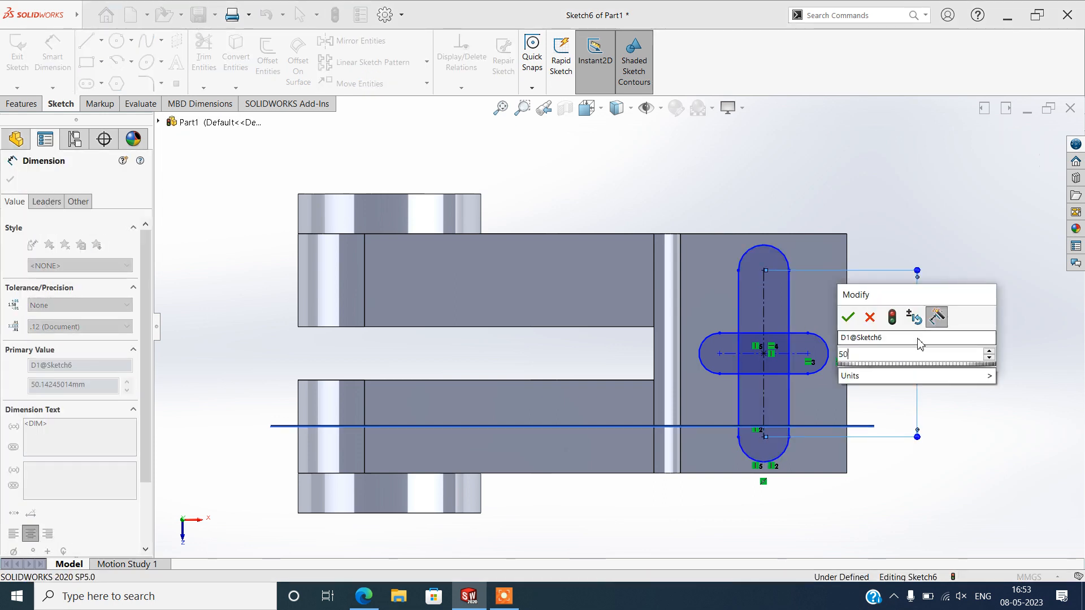
key(Return)
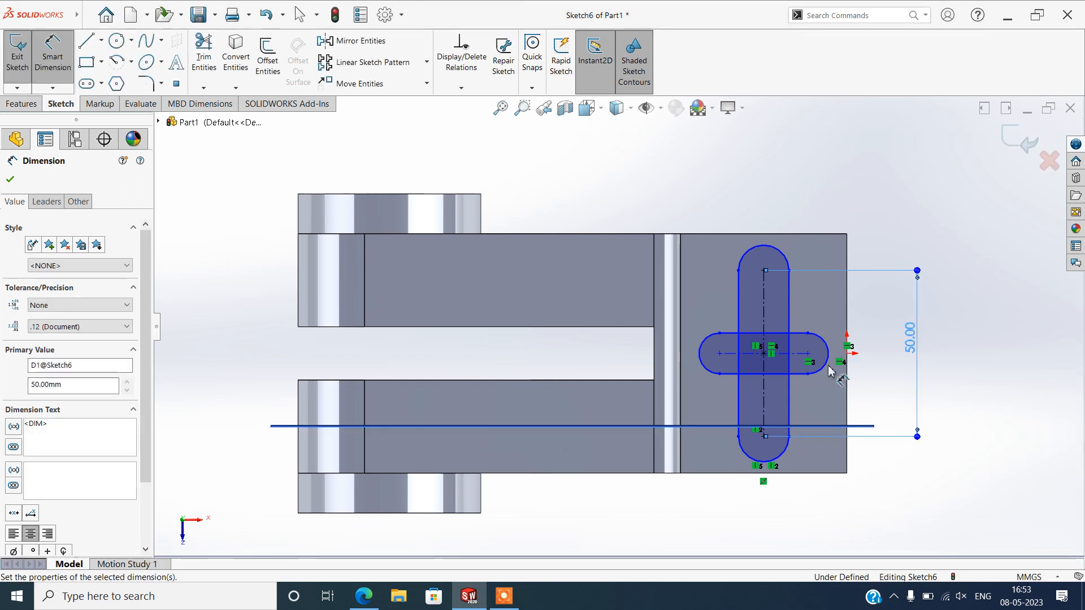
Dimension the horizontal slot's centre-to-centre length and set it to 25 mm
click(805, 359)
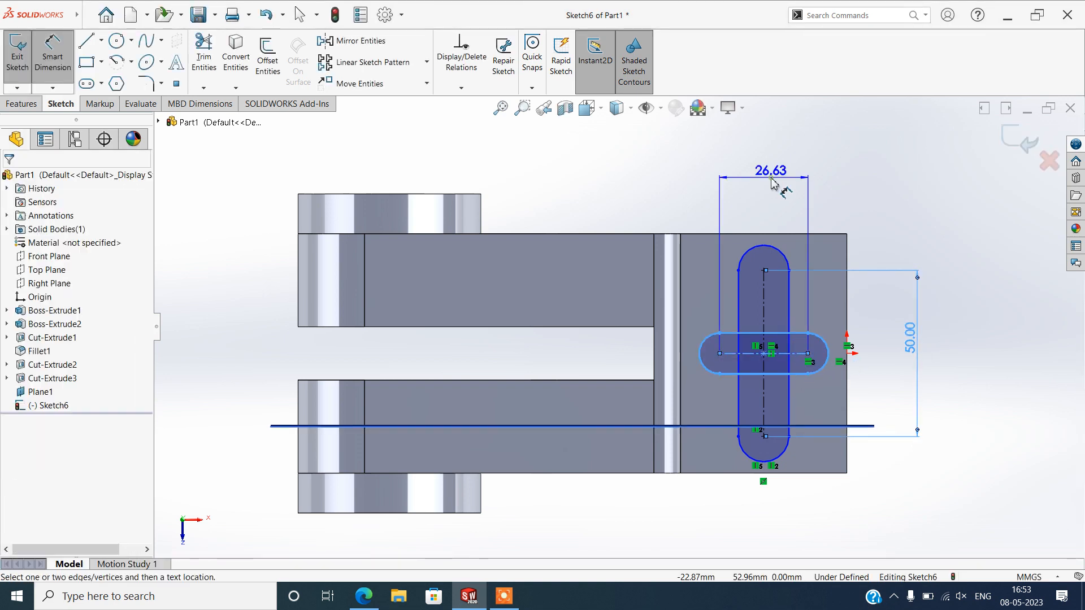
click(772, 182)
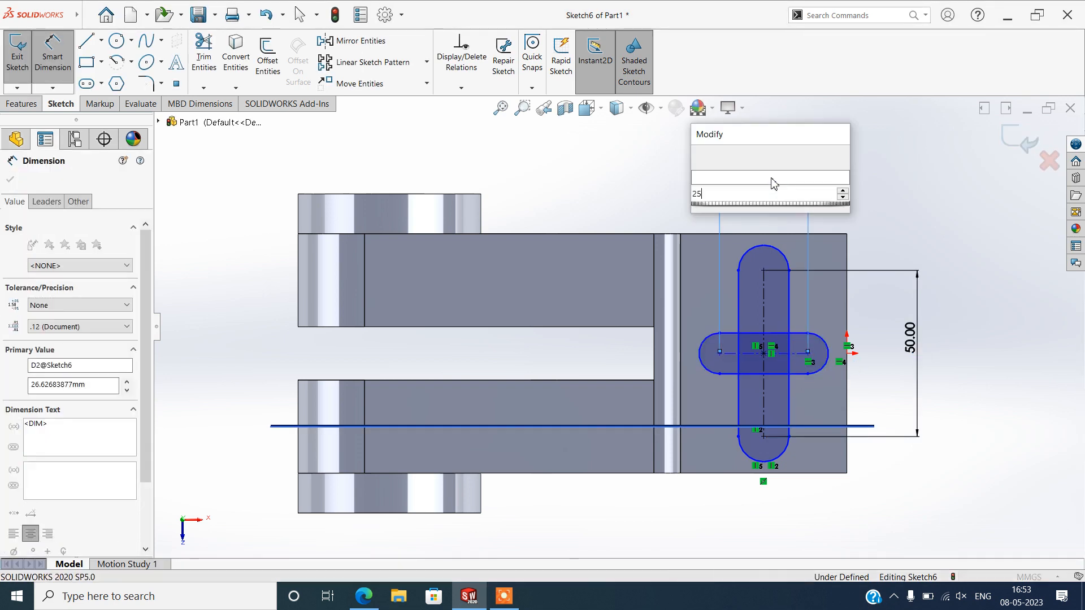
key(Return)
Dimension the end-arc radii of the vertical and horizontal slots, setting each to 8 mm
click(761, 247)
click(842, 214)
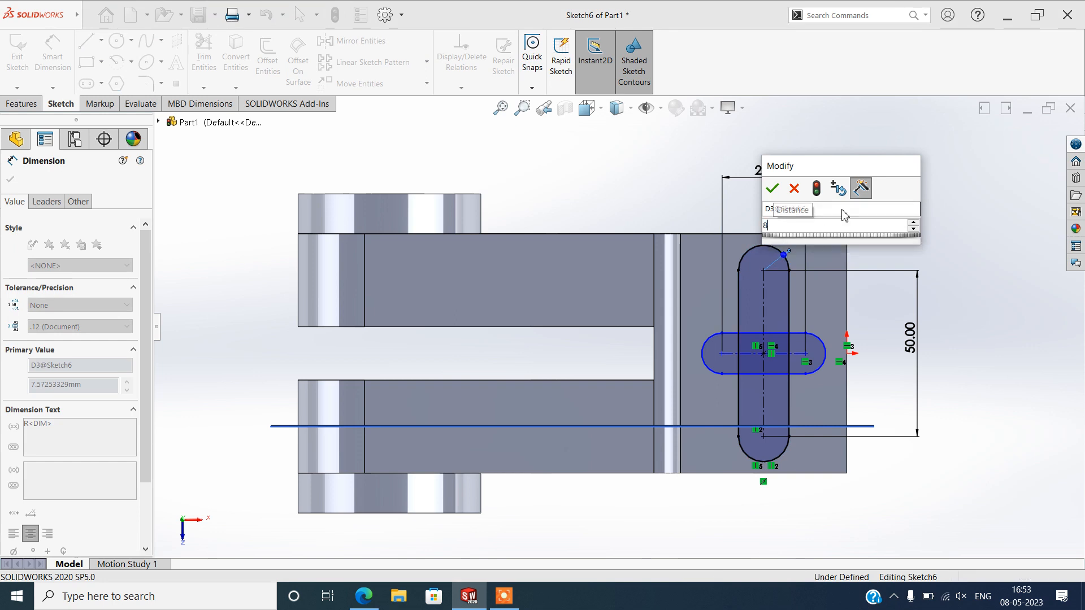
key(Return)
key(Escape)
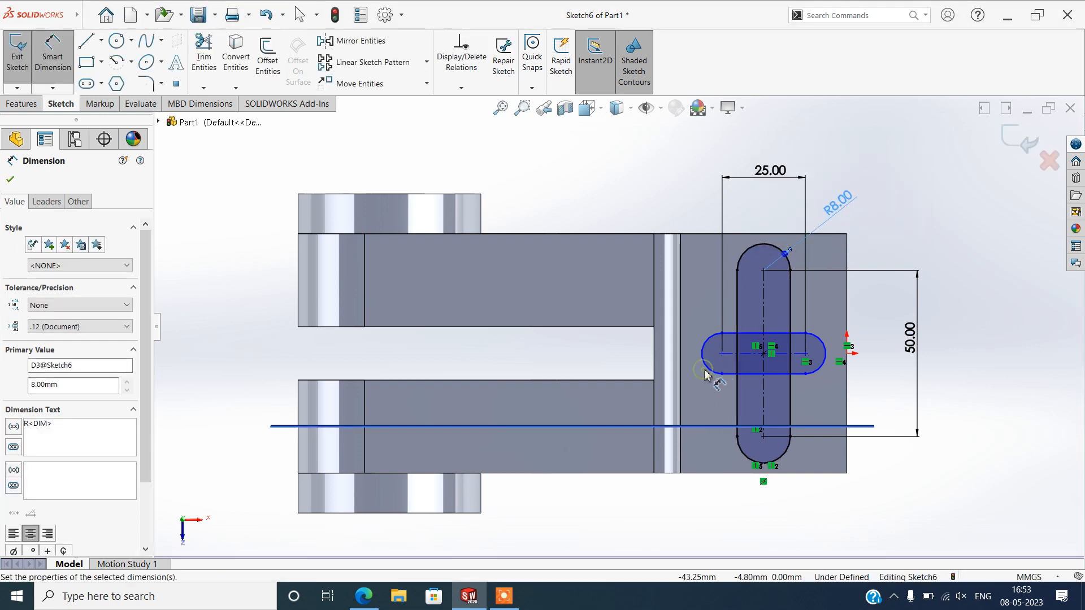
click(635, 403)
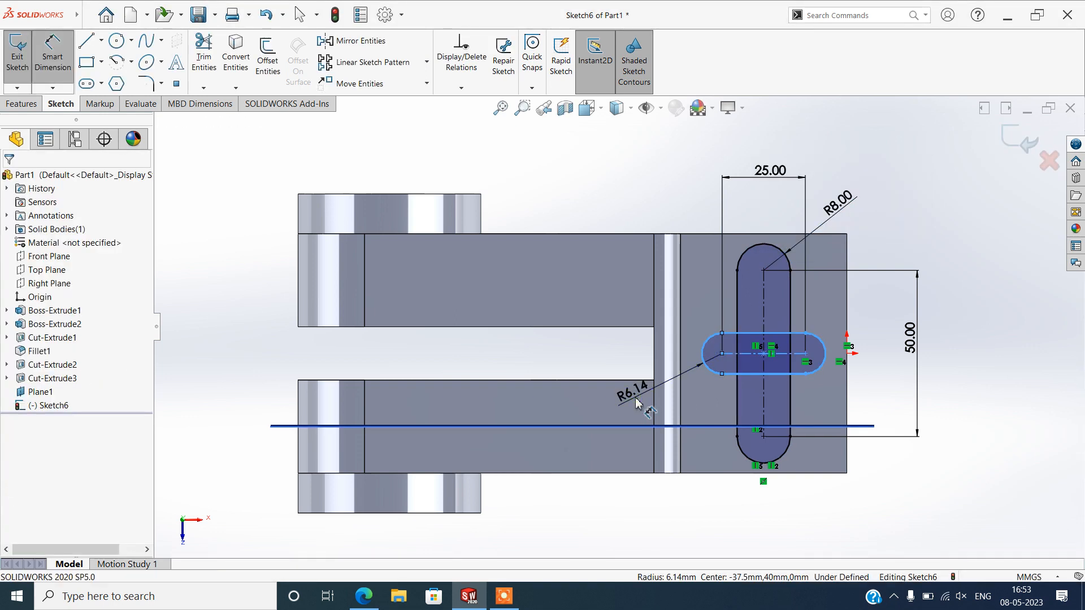
key(Return)
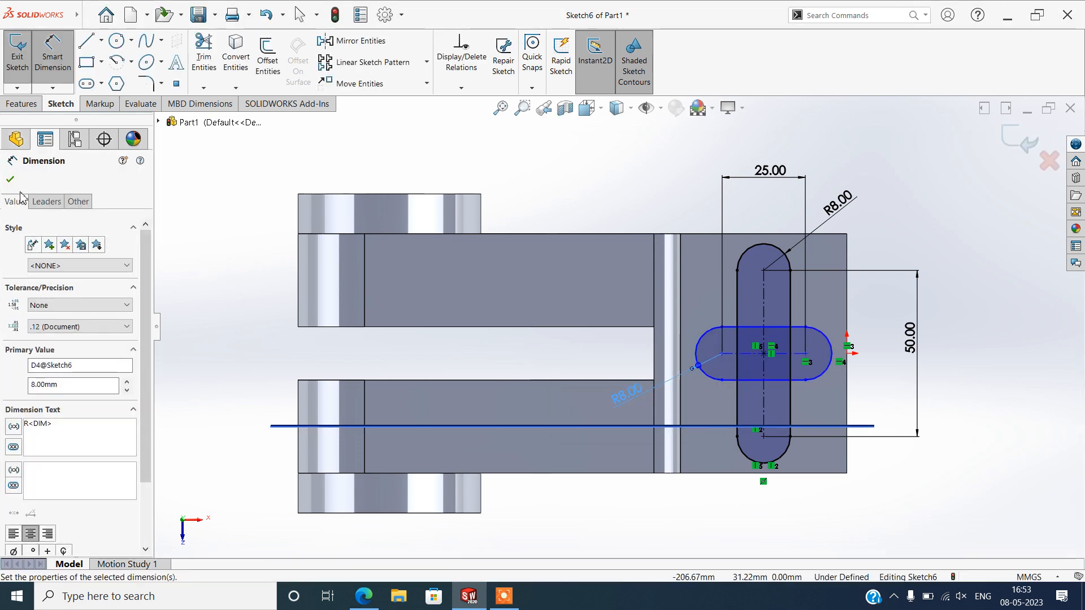
click(11, 179)
Power-trim the overlapping inner segments of the two slots into one cross-shaped outline, ignoring trimming of construction geometry
click(203, 56)
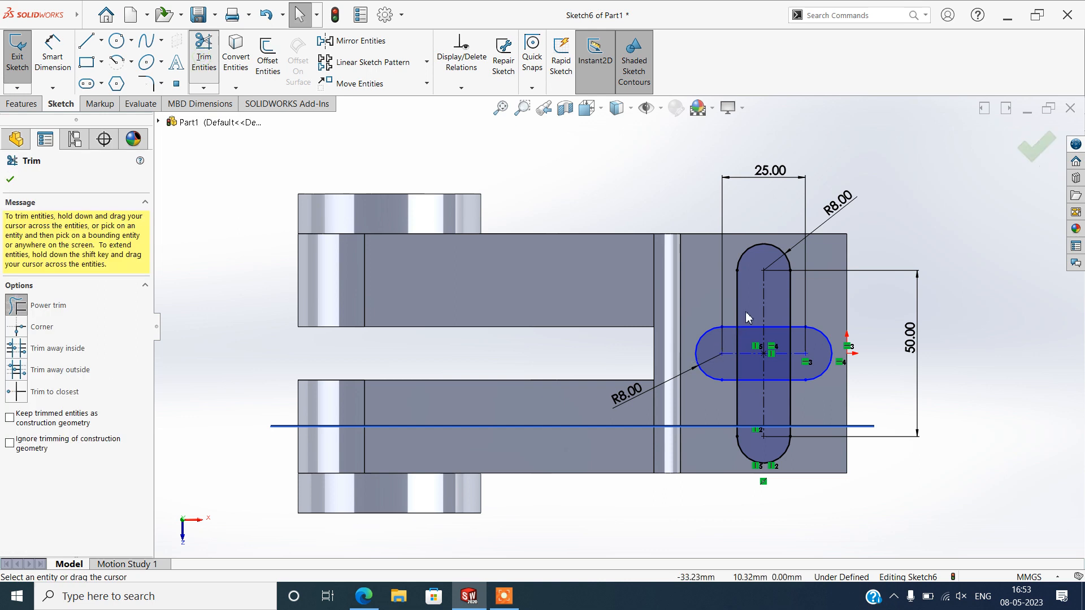
mouse_move(745, 338)
mouse_down()
mouse_move(743, 322)
mouse_move(763, 311)
mouse_up()
click(576, 298)
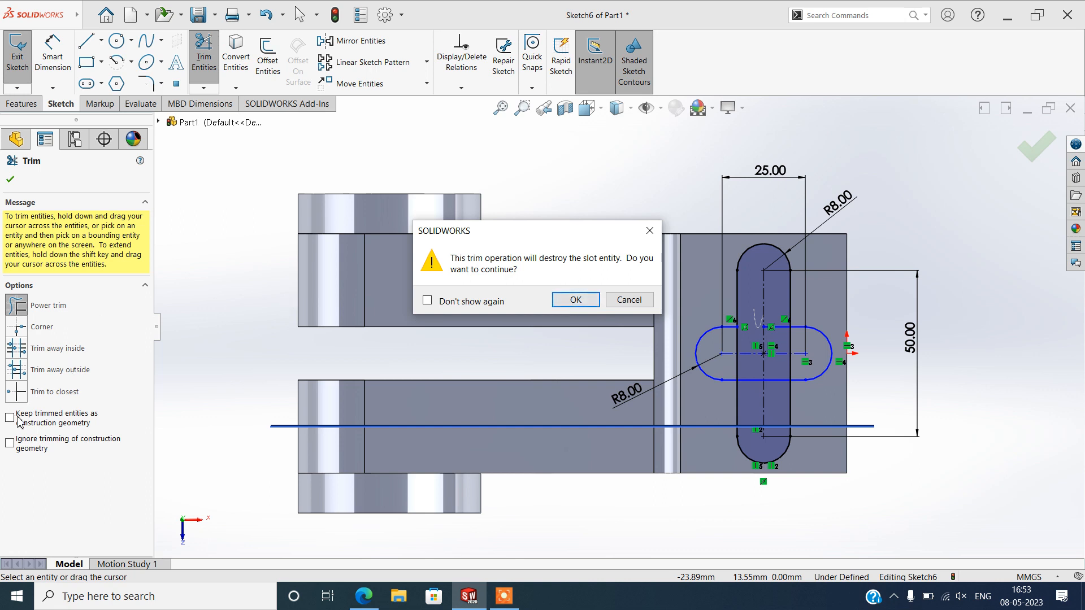
click(575, 300)
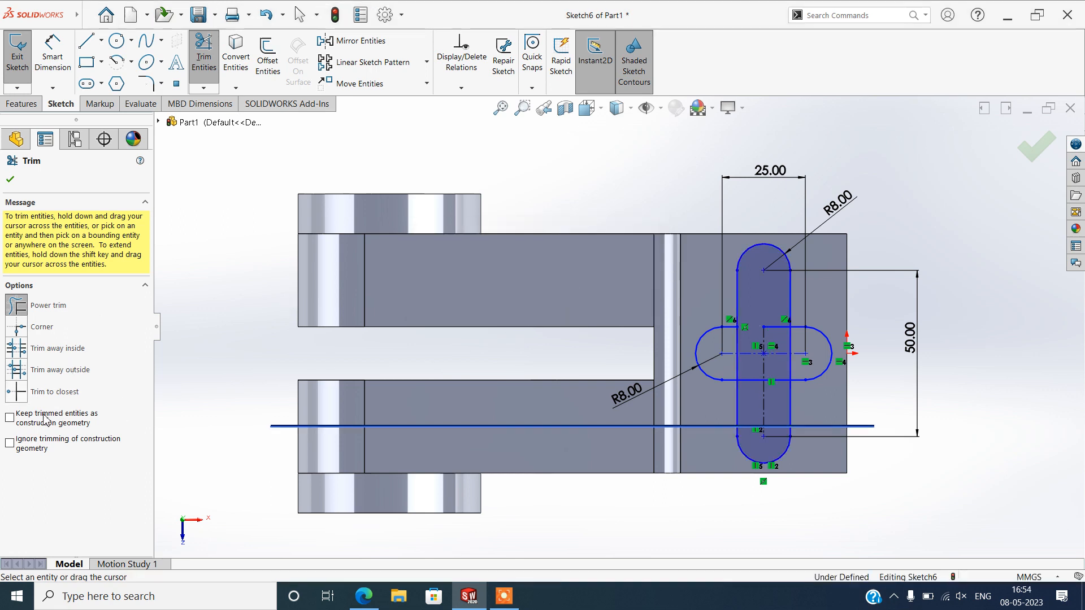
mouse_move(752, 299)
mouse_down()
mouse_move(779, 341)
mouse_move(773, 354)
mouse_move(759, 339)
mouse_up()
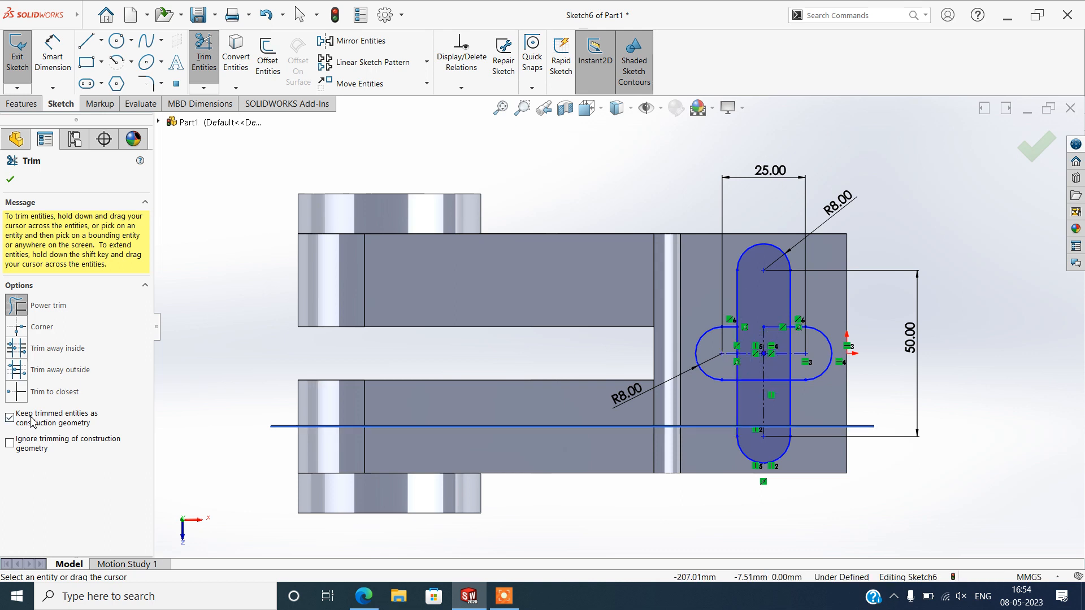
scroll(737, 399, down, 3)
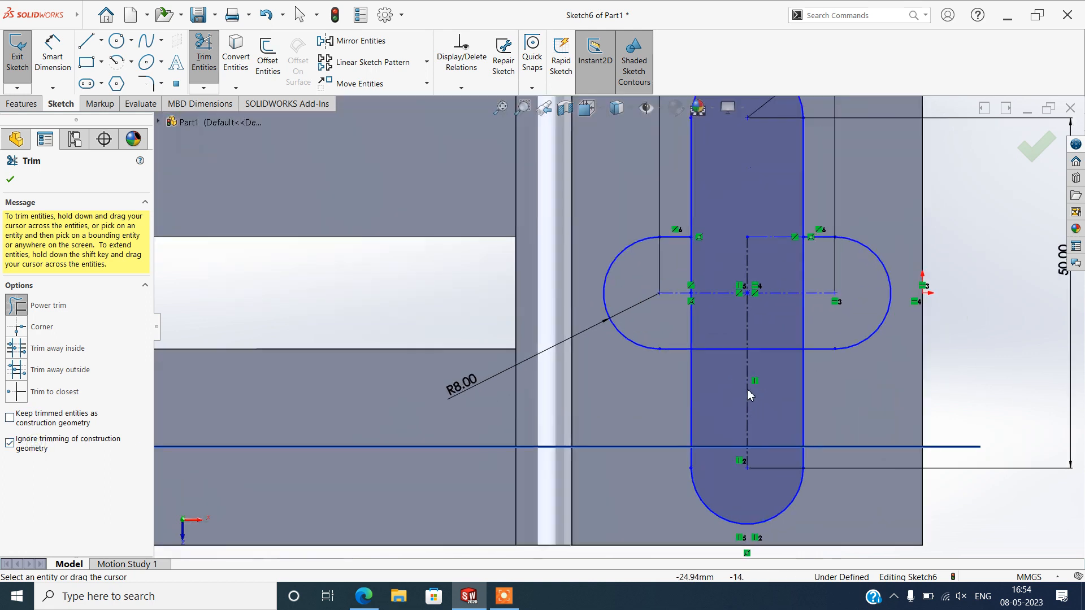
mouse_move(673, 294)
mouse_down()
mouse_move(701, 298)
mouse_move(694, 277)
mouse_move(759, 249)
mouse_up()
mouse_move(784, 286)
mouse_down()
mouse_move(819, 279)
mouse_move(771, 298)
mouse_up()
mouse_move(751, 360)
mouse_down()
mouse_move(701, 345)
mouse_move(735, 293)
mouse_up()
drag(760, 215, 775, 259)
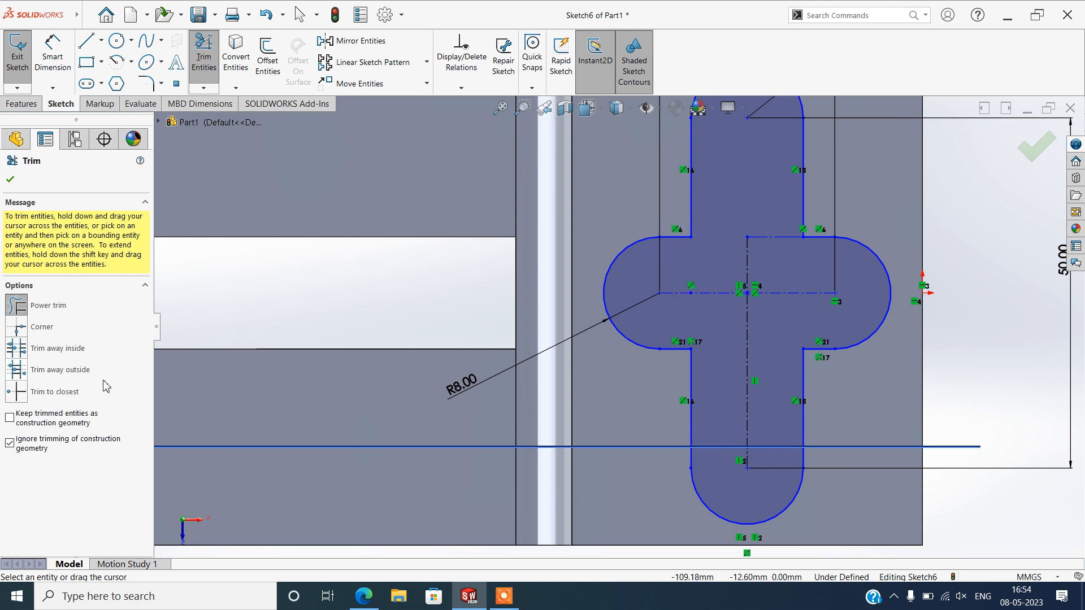
click(9, 179)
Extrude the cross-shaped profile upward from the end block as a blind boss 50 mm high, merged with the body
scroll(616, 319, down, 3)
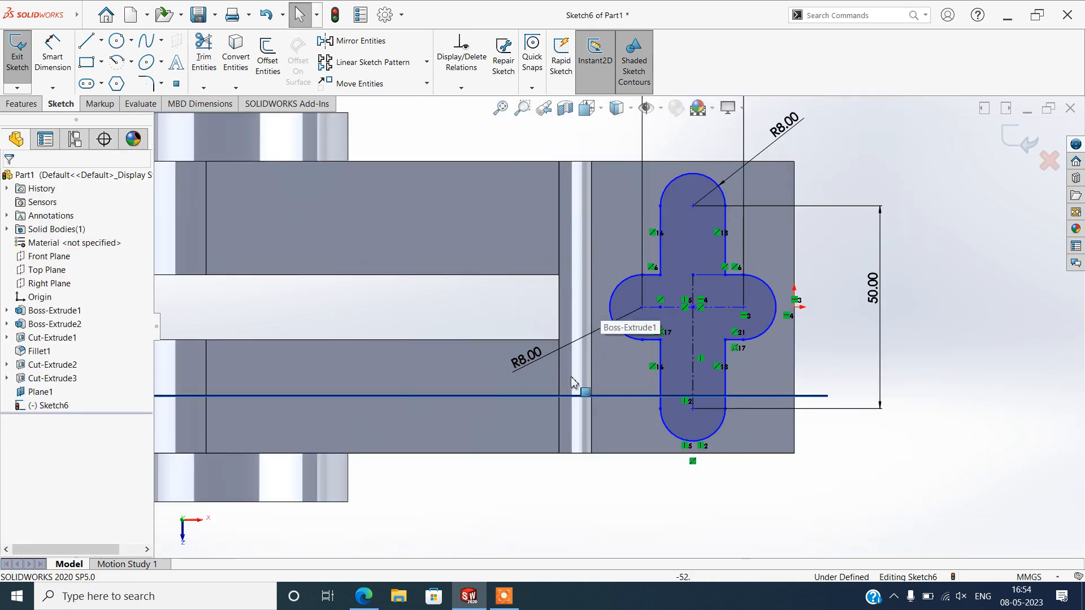
click(9, 106)
click(22, 74)
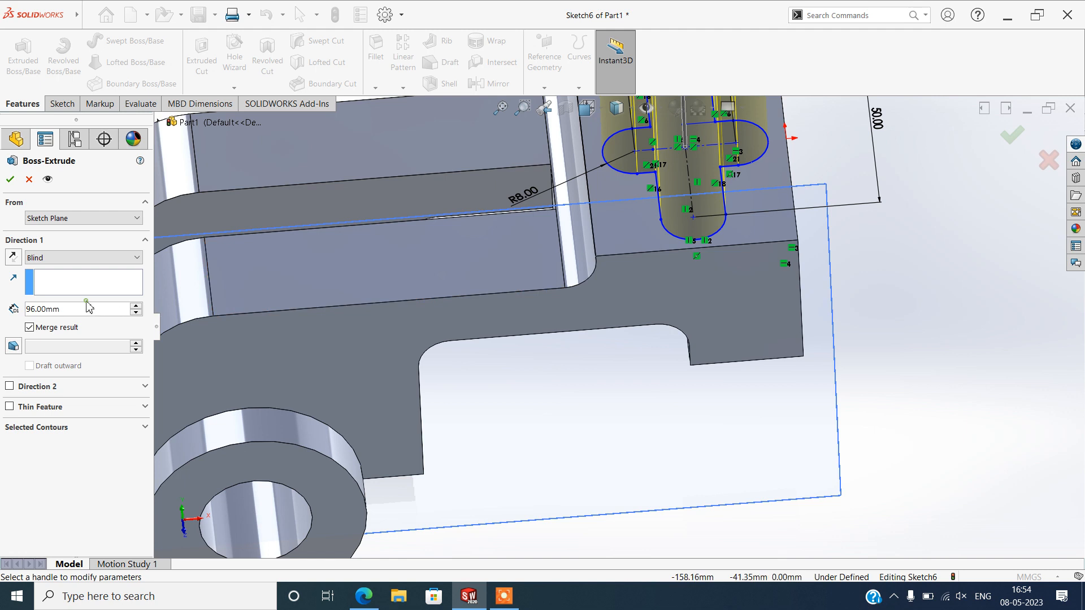
text(50)
key(Return)
scroll(657, 321, up, 4)
mouse_move(663, 315)
middle_down()
mouse_move(670, 289)
mouse_move(683, 305)
middle_up()
click(9, 180)
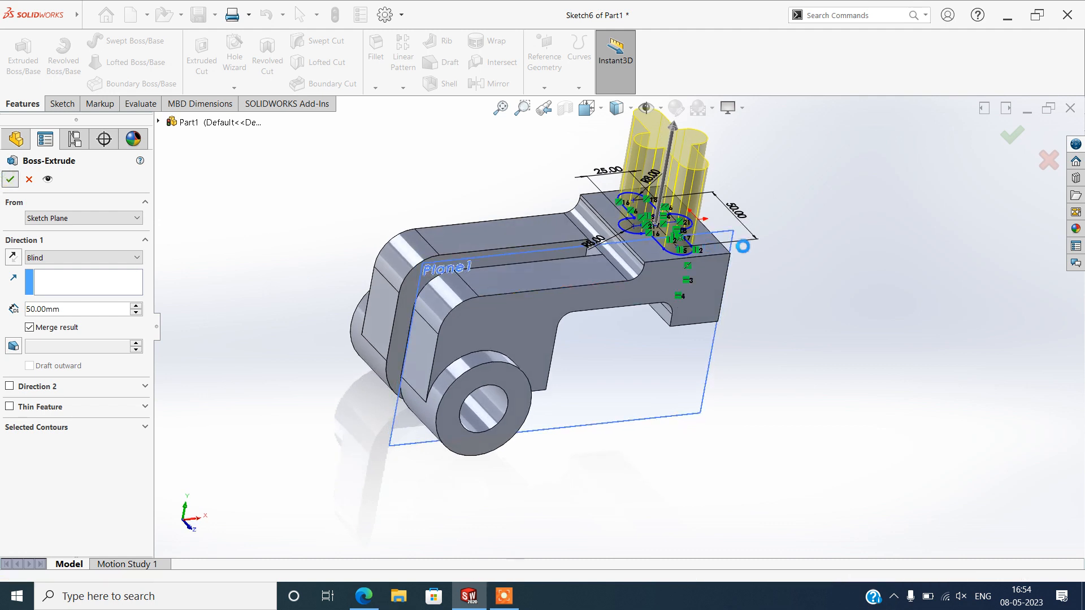
Hide the mid-plane Plane1 in the model
scroll(769, 208, down, 2)
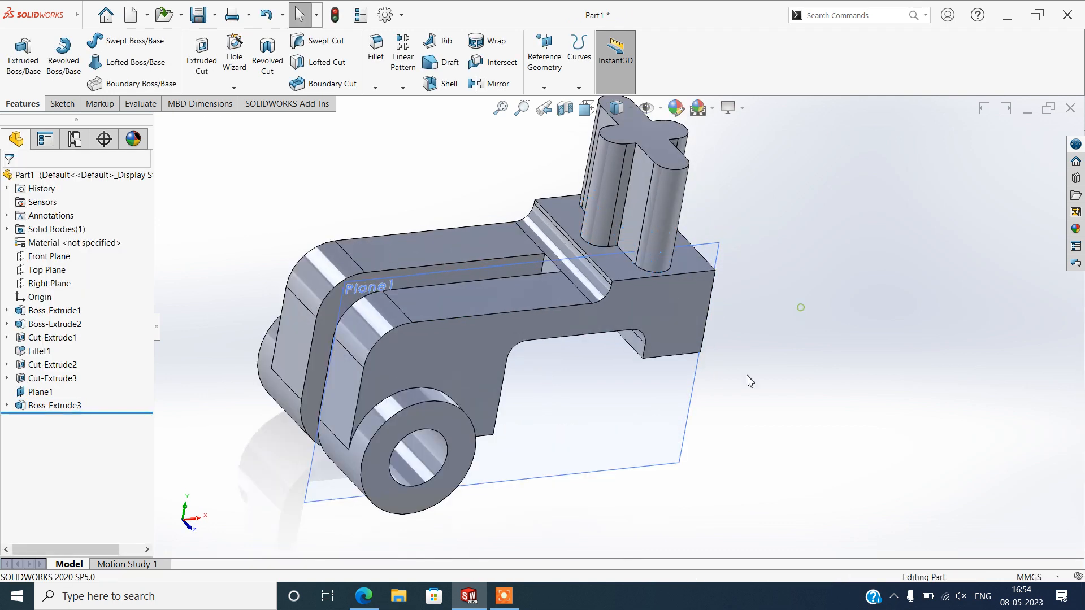
click(700, 421)
click(698, 387)
mouse_move(832, 380)
middle_down()
mouse_move(811, 329)
mouse_move(872, 350)
mouse_move(862, 387)
mouse_move(848, 383)
middle_up()
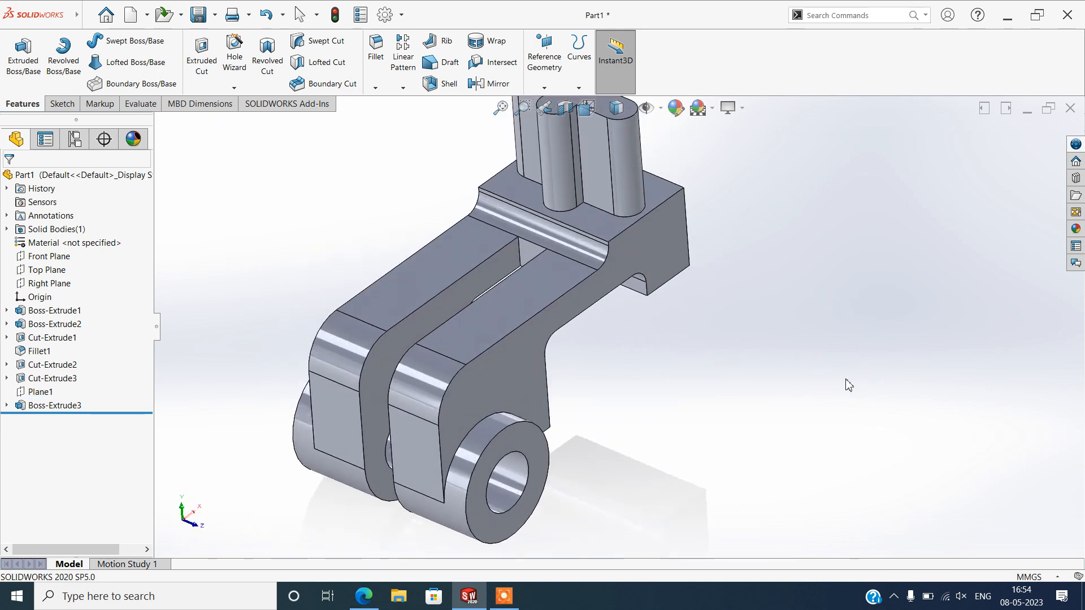
scroll(848, 382, up, 2)
scroll(548, 393, down, 3)
scroll(659, 406, down, 2)
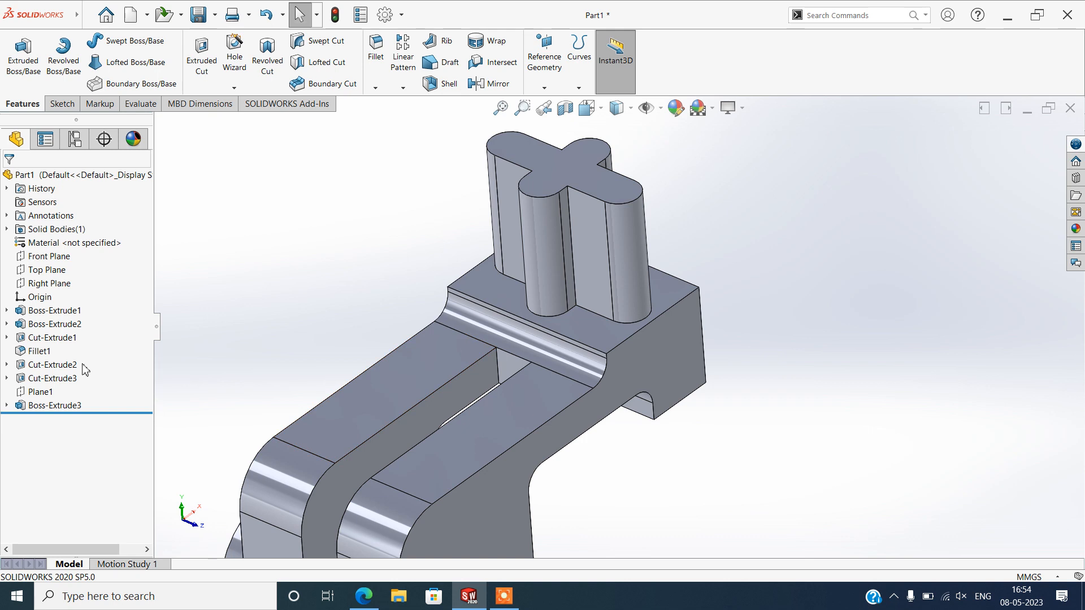
Orient the view normal to Plane1 and start a new sketch on that plane
click(40, 392)
mouse_move(762, 443)
middle_down()
mouse_move(777, 438)
mouse_move(771, 427)
middle_up()
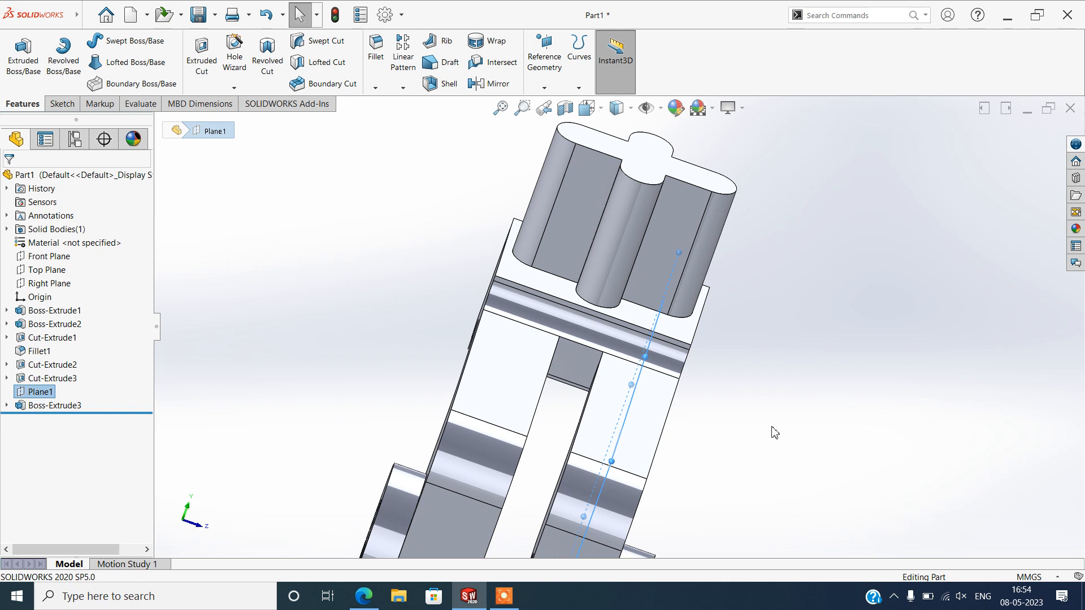
key(ctrl+8)
scroll(656, 186, down, 5)
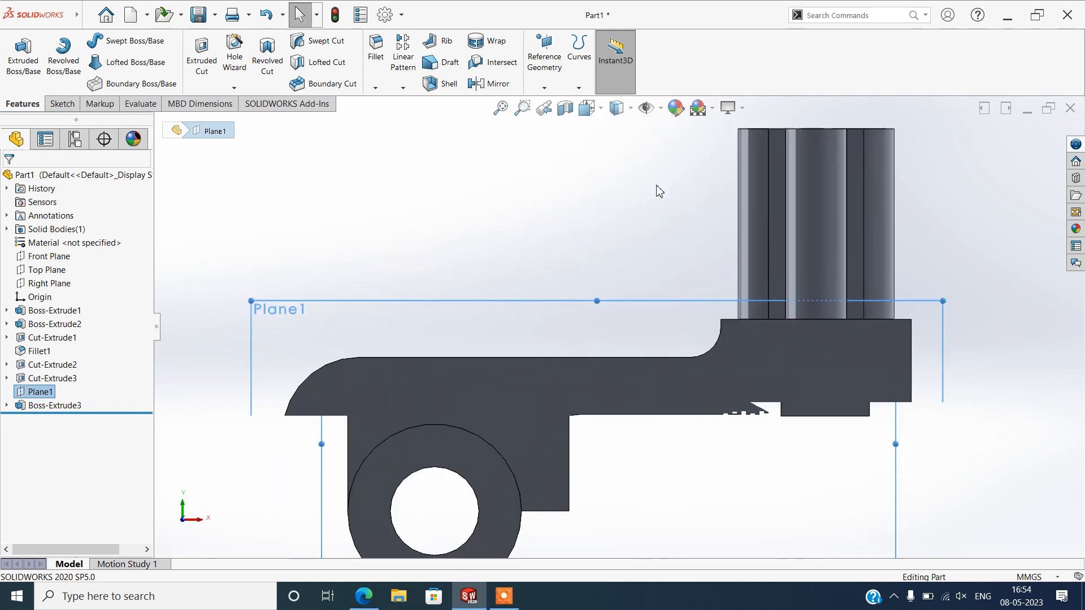
scroll(703, 282, up, 3)
scroll(657, 268, down, 1)
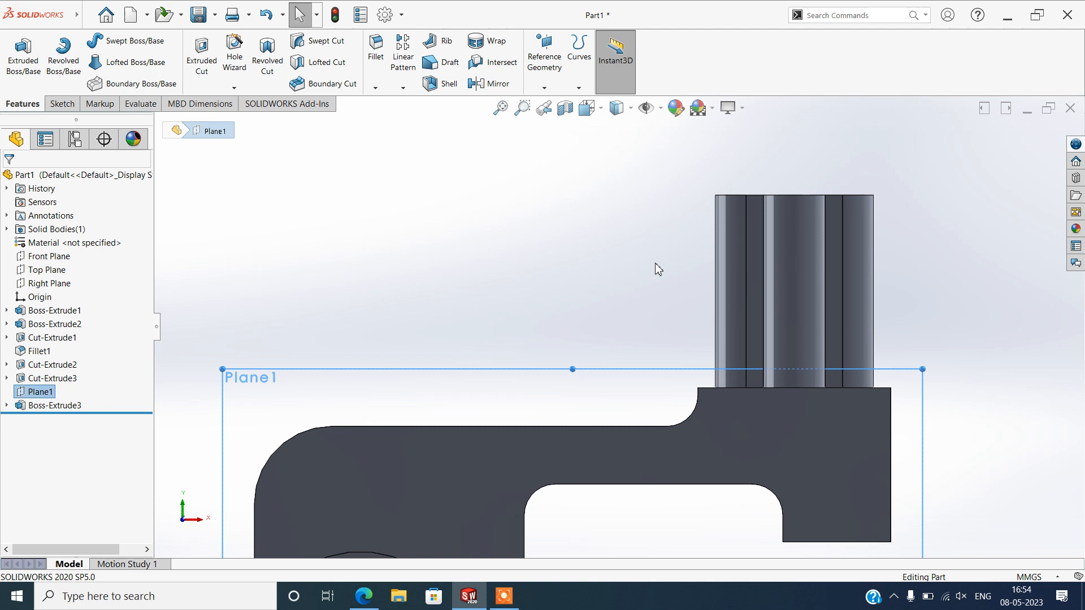
click(57, 104)
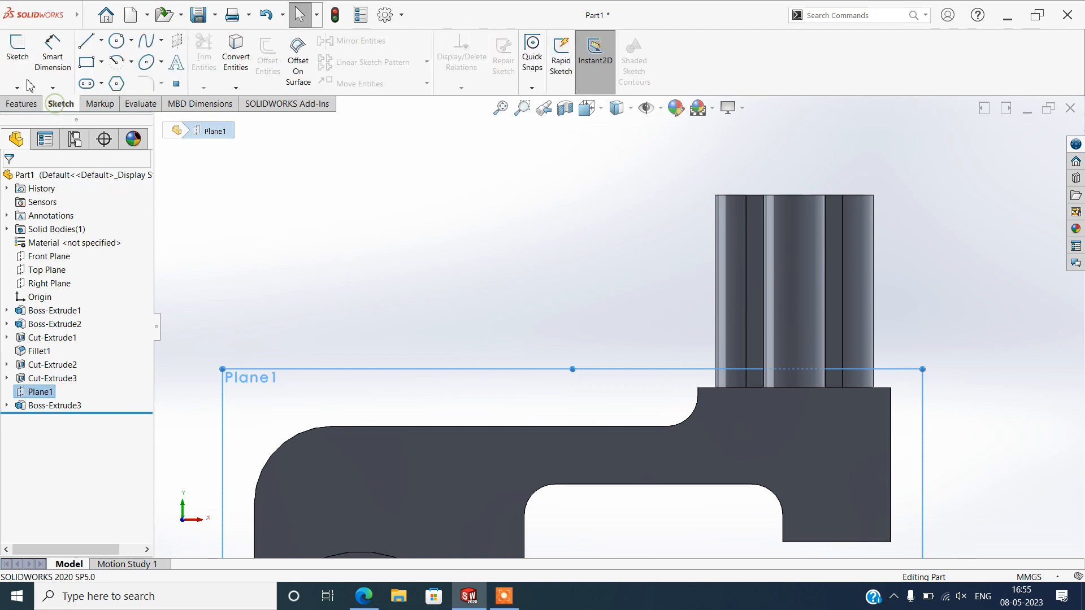
click(16, 54)
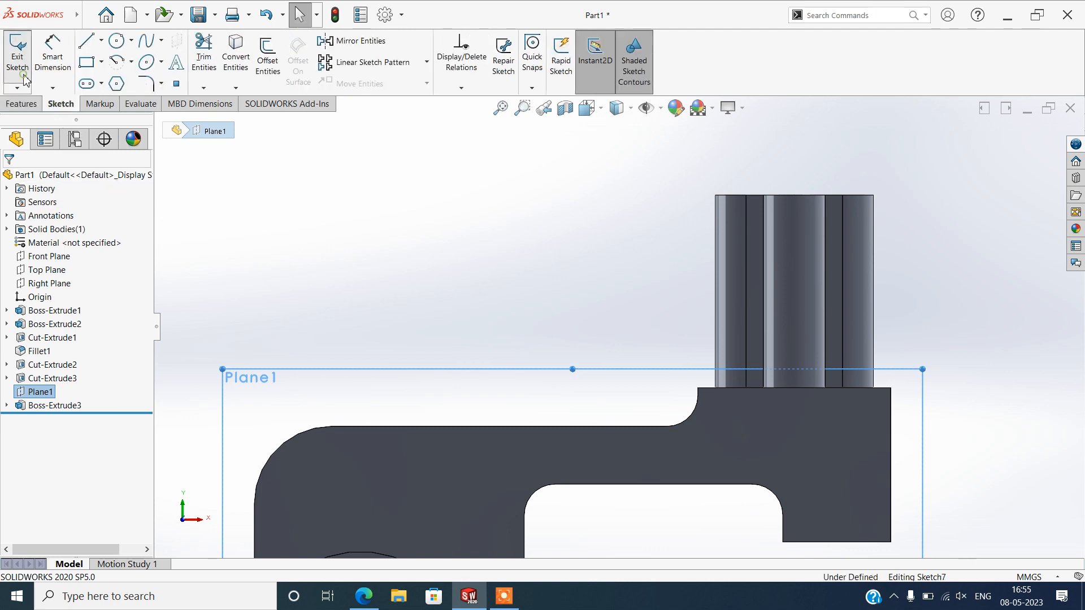
Convert the arm's top edge, fillet arc, short vertical edge, end block's top edge and a vertical edge of the cross boss into sketch entities
click(644, 427)
click(680, 424)
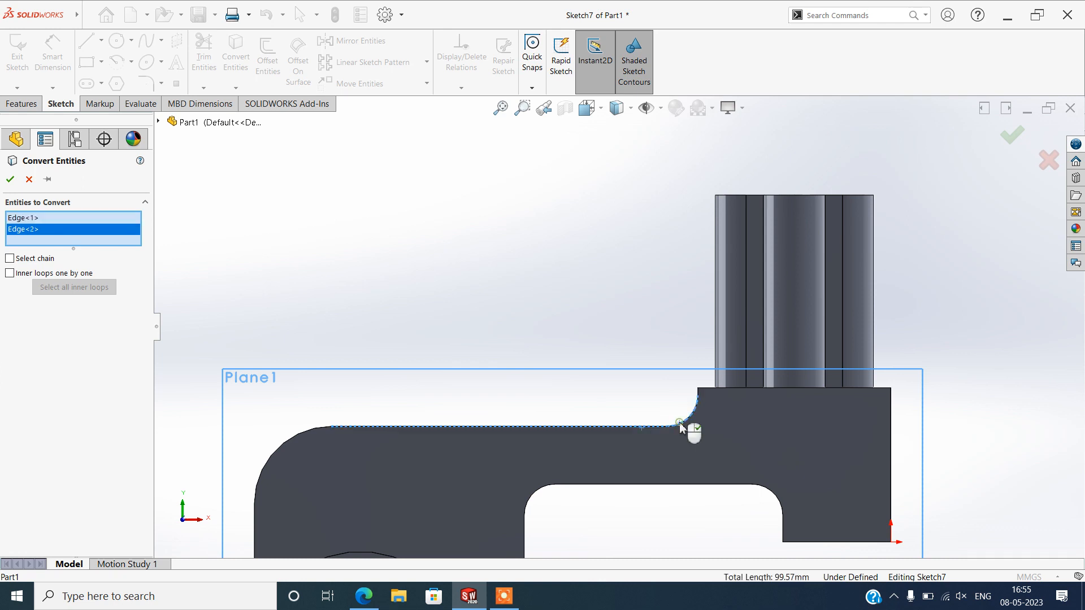
click(703, 389)
scroll(713, 408, down, 4)
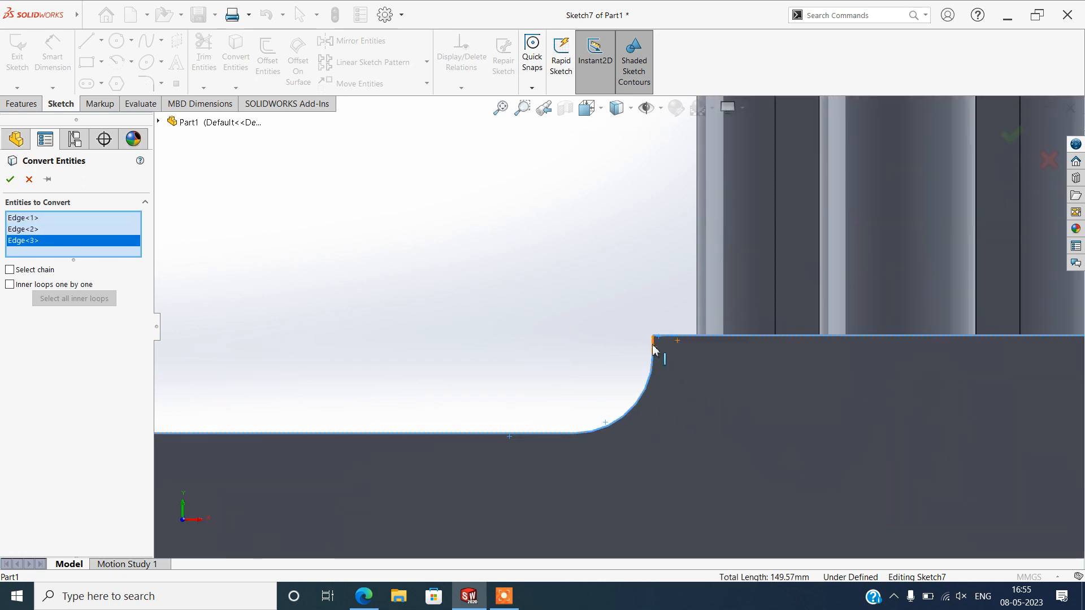
click(653, 347)
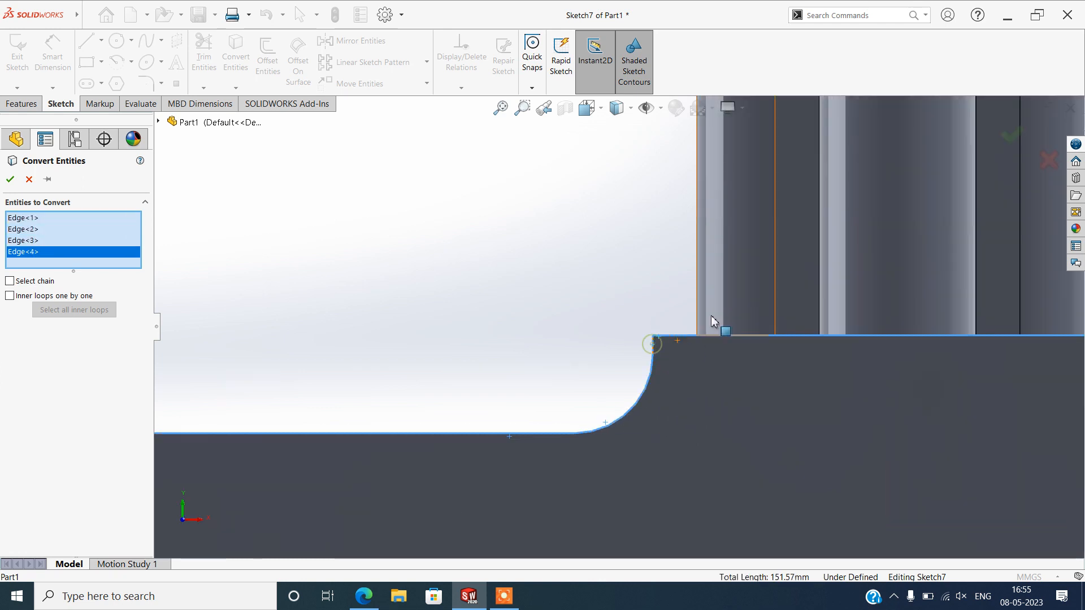
click(775, 316)
scroll(657, 343, up, 6)
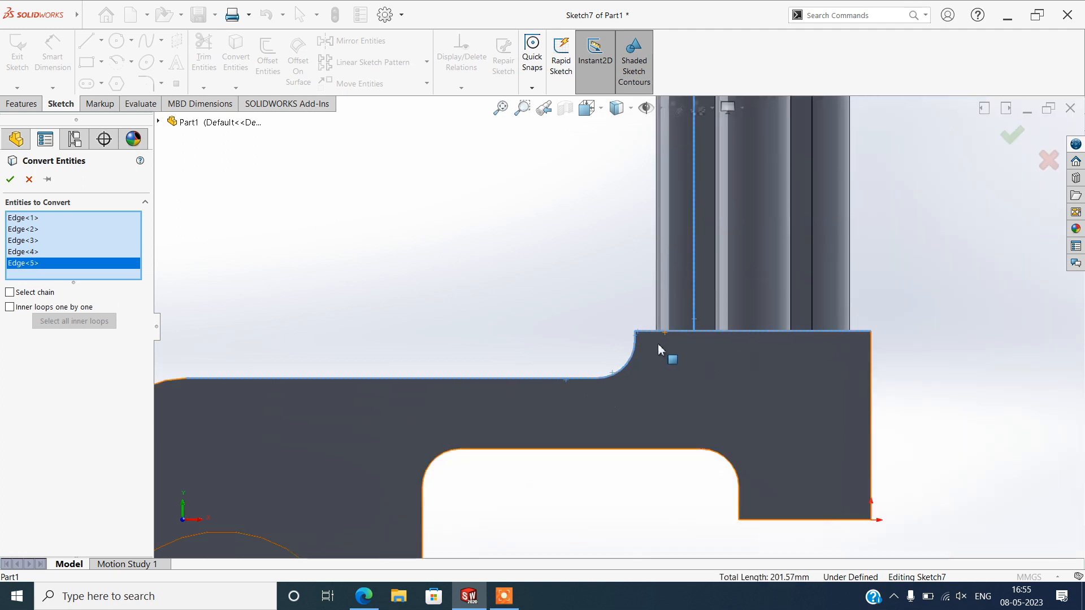
click(10, 179)
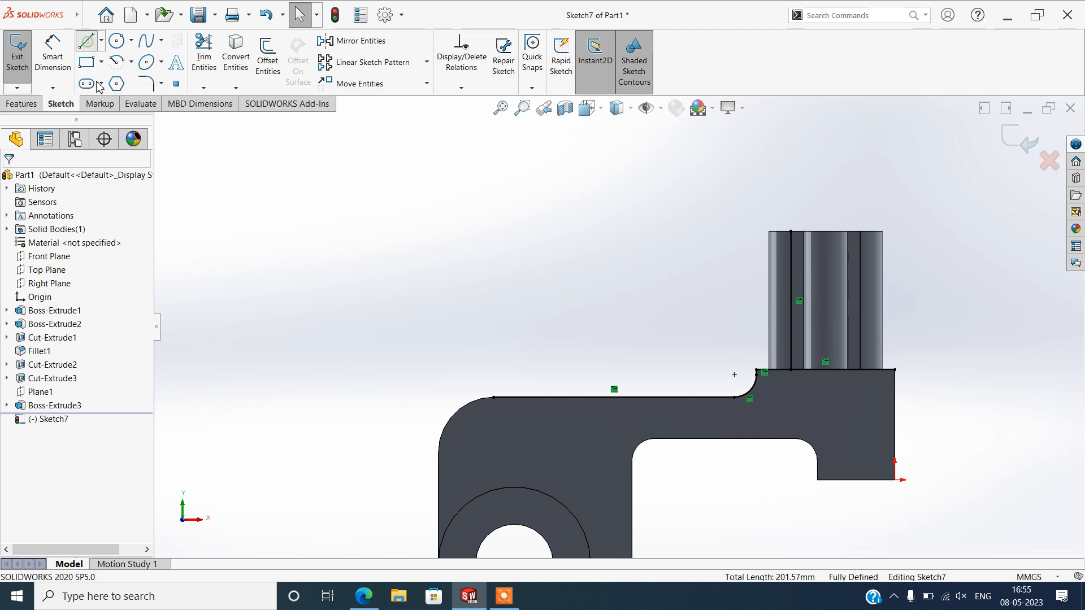
Sketch a diagonal line from the midpoint of the arm's top edge to the boss's converted vertical edge, about 13 mm below its top
click(86, 40)
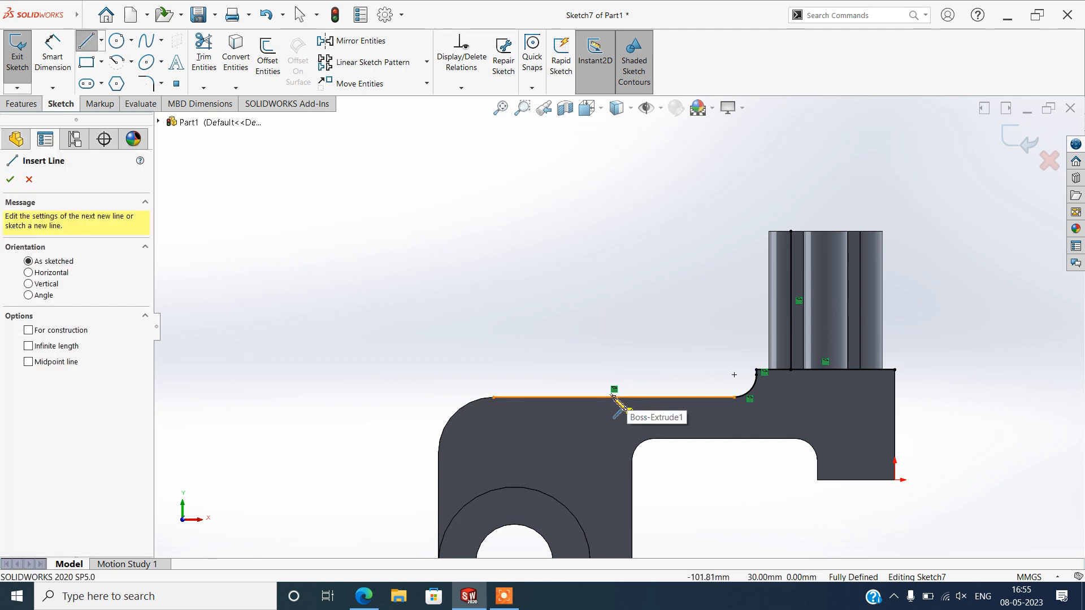
click(614, 397)
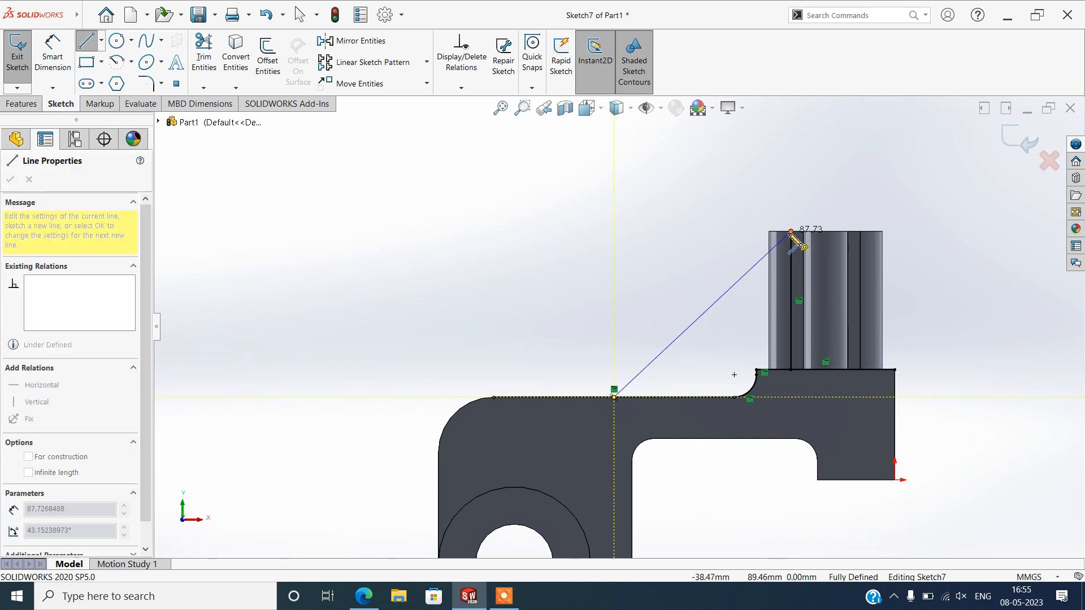
click(790, 267)
right_click(866, 167)
click(874, 186)
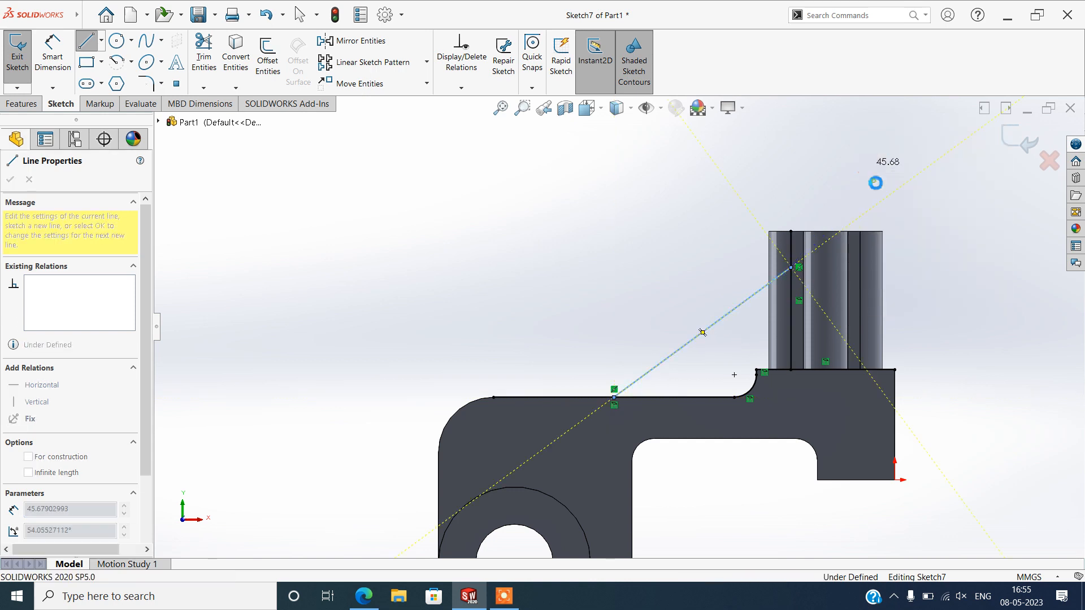
Dimension the diagonal line's upper end from the top of the boss edge and set the distance to 10 mm
click(52, 57)
scroll(705, 234, down, 3)
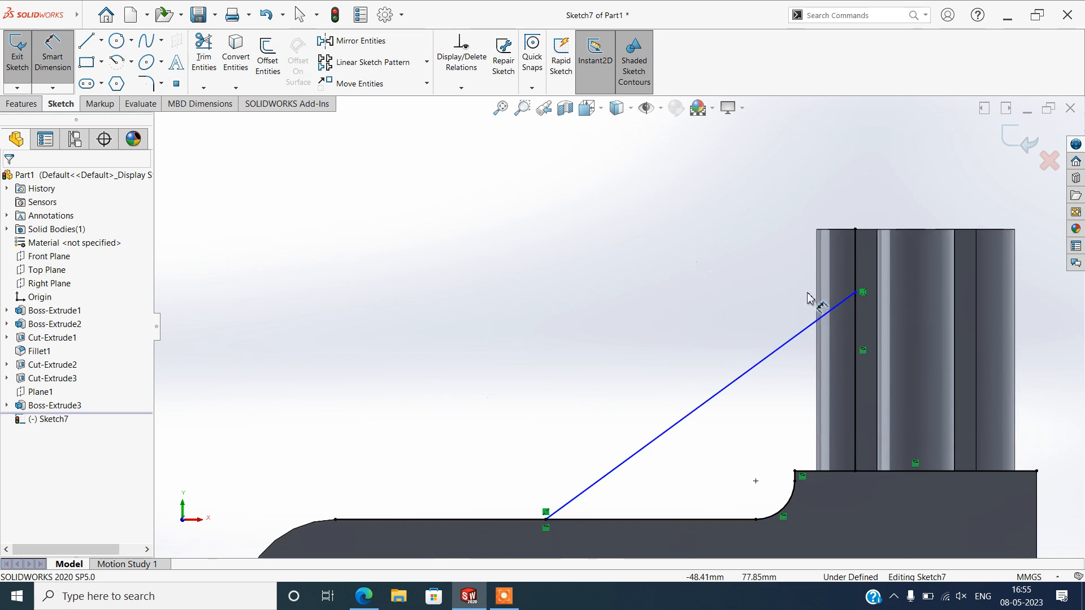
click(856, 293)
click(855, 230)
click(744, 277)
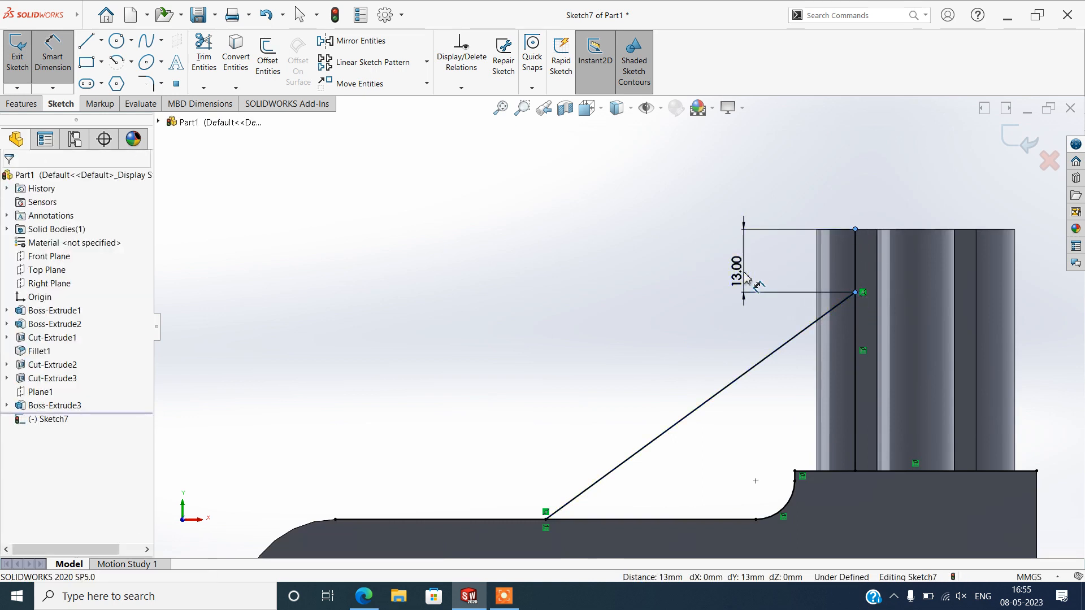
text(10)
key(Return)
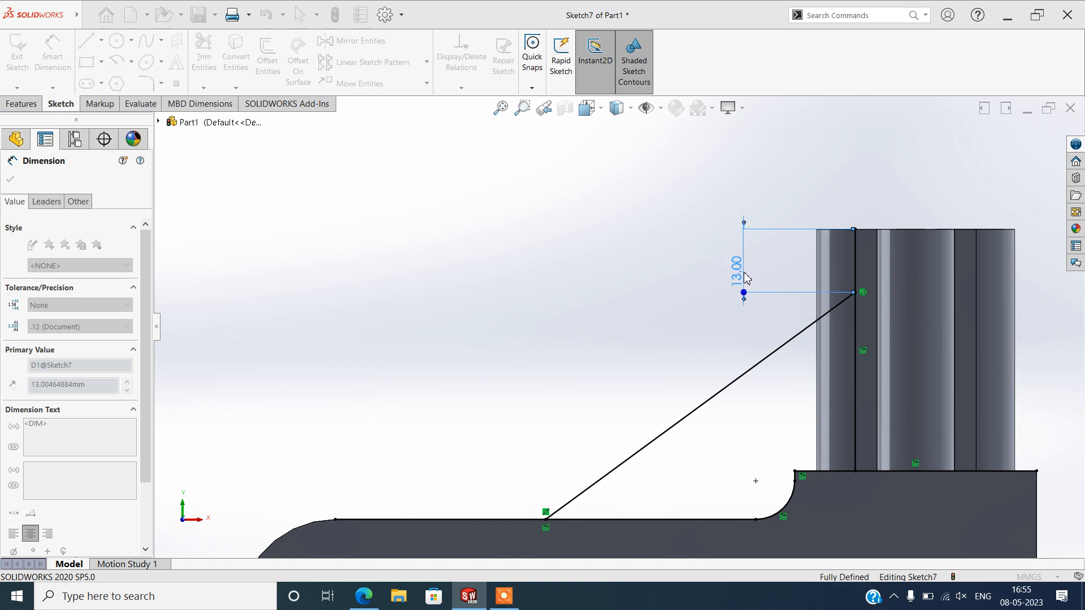
Add a horizontal reference dimension between the diagonal line's lower end and the boss's converted vertical edge
click(545, 519)
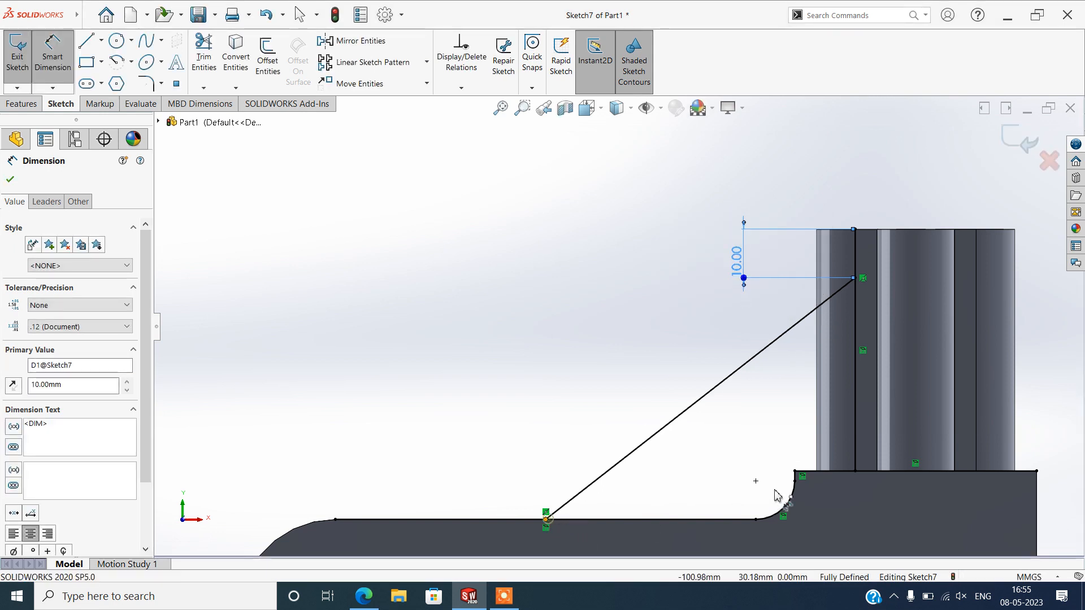
click(855, 452)
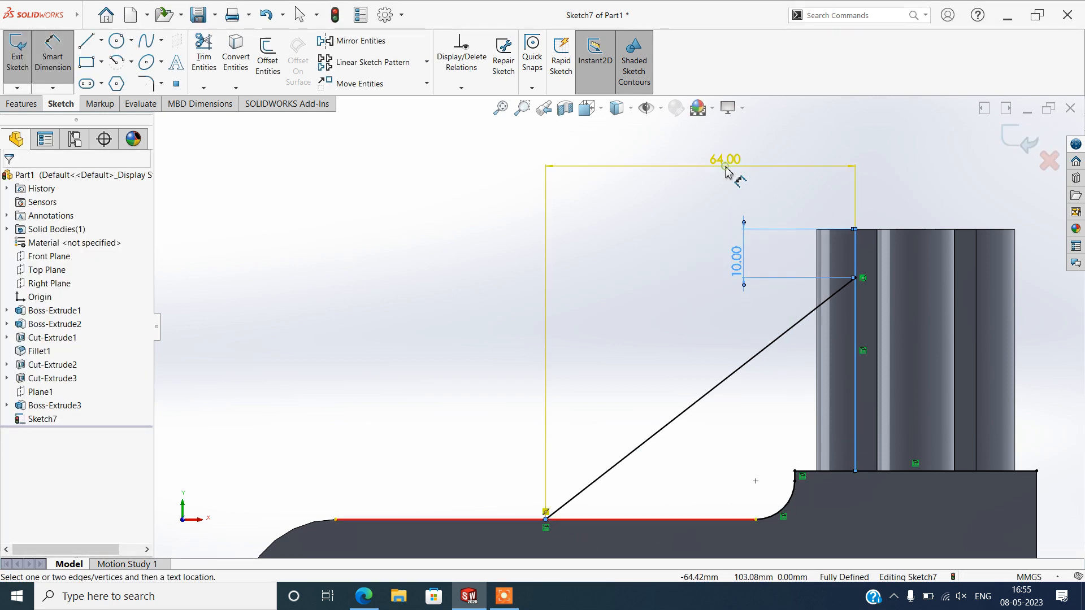
click(727, 172)
click(600, 297)
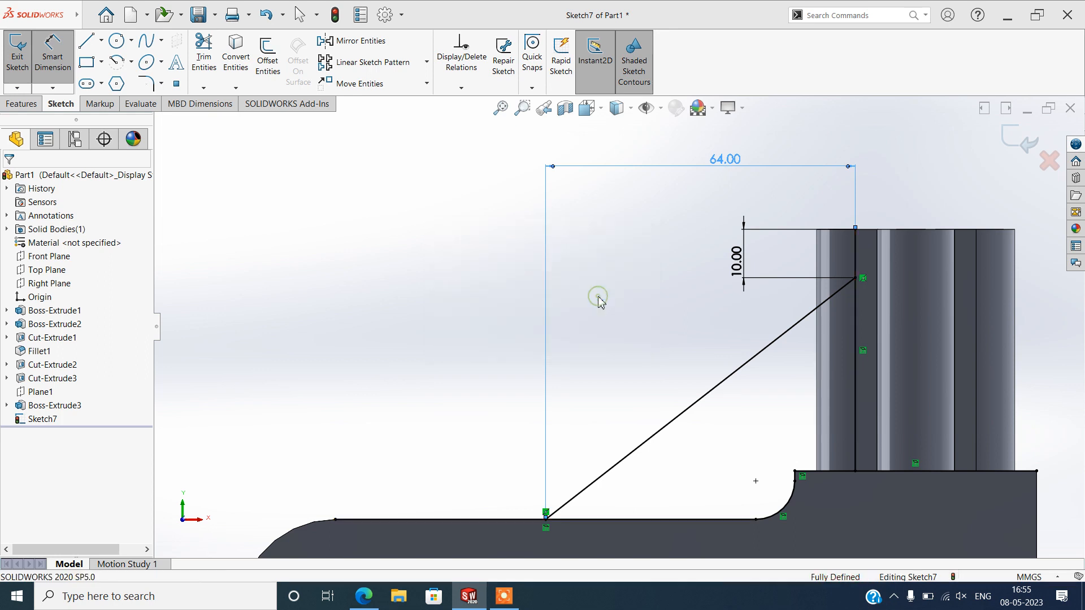
scroll(627, 356, up, 3)
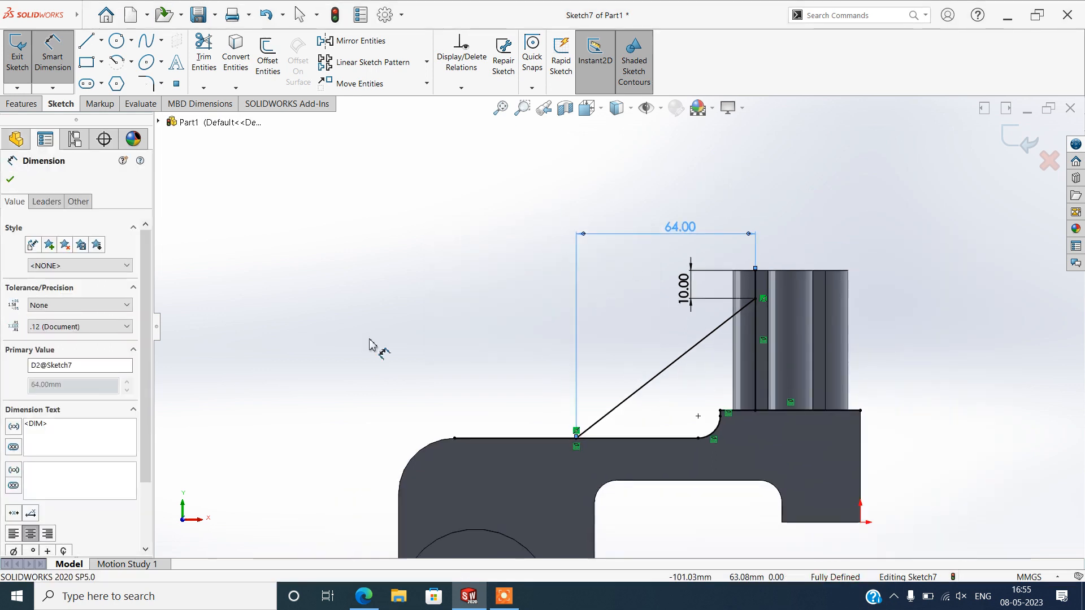
click(9, 179)
Power-trim the excess converted lines above, behind and in front of the diagonal so only the closed rib profile remains
click(204, 57)
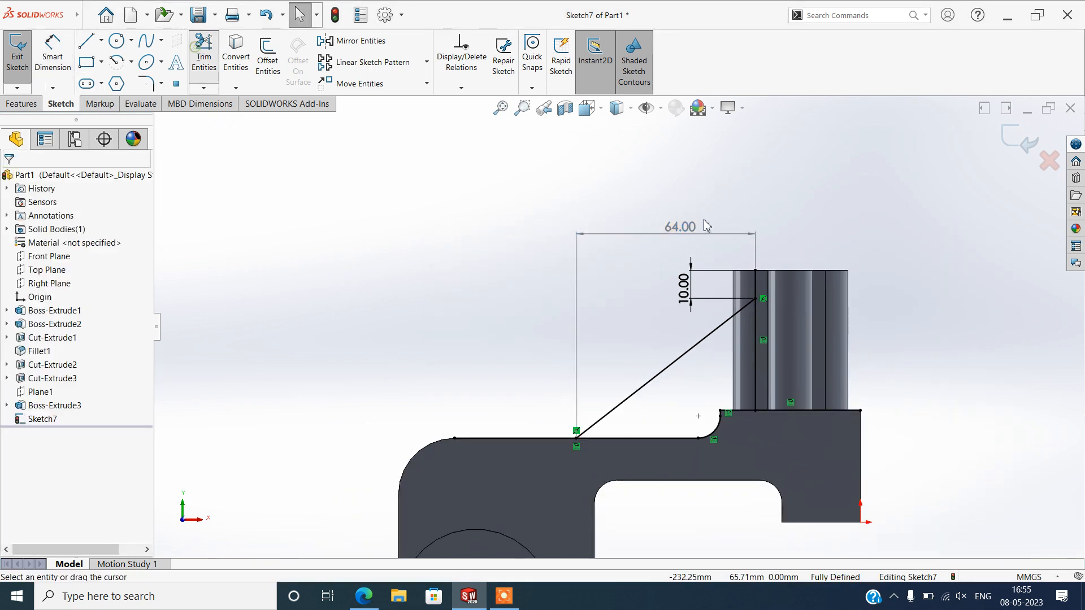
drag(758, 278, 764, 289)
drag(808, 347, 794, 435)
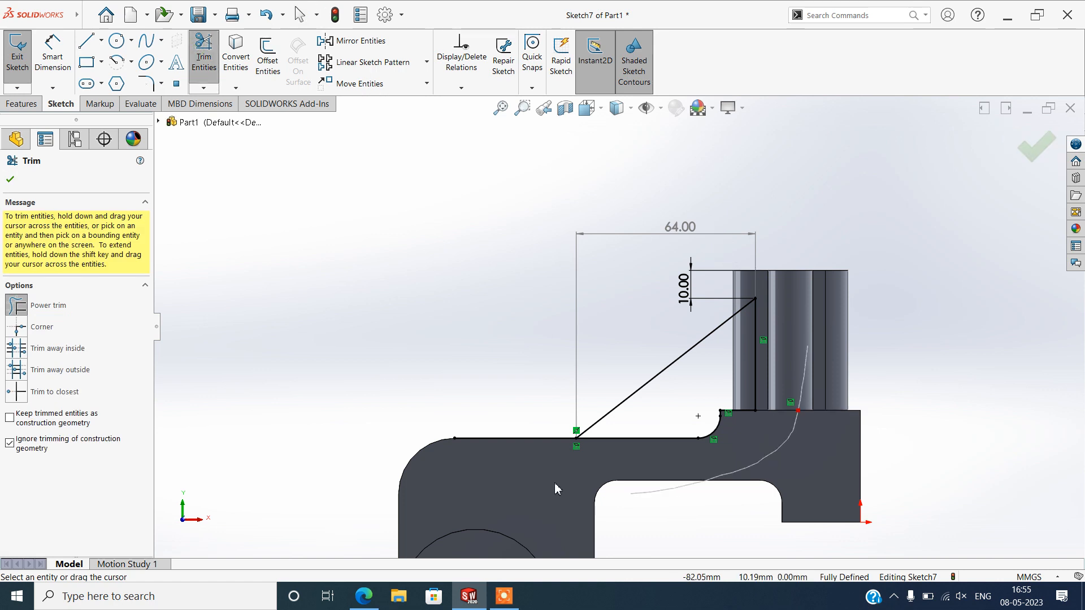
drag(528, 424, 527, 424)
scroll(529, 426, down, 1)
middle_drag(529, 427, 192, 362)
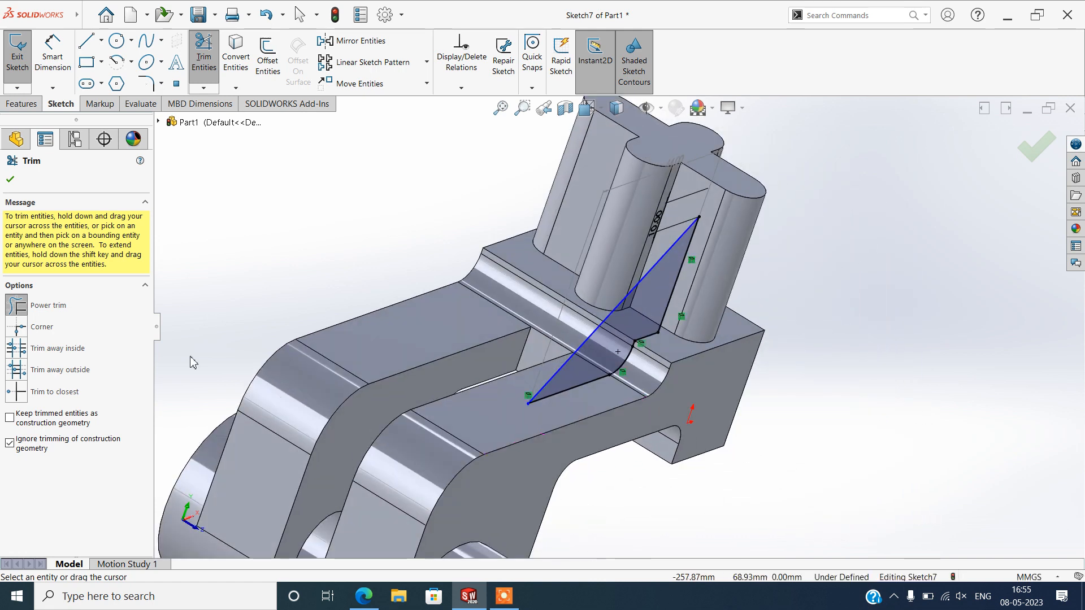
click(16, 182)
Extrude the rib profile 5 mm with the Mid Plane end condition, merged with the bracket
click(22, 103)
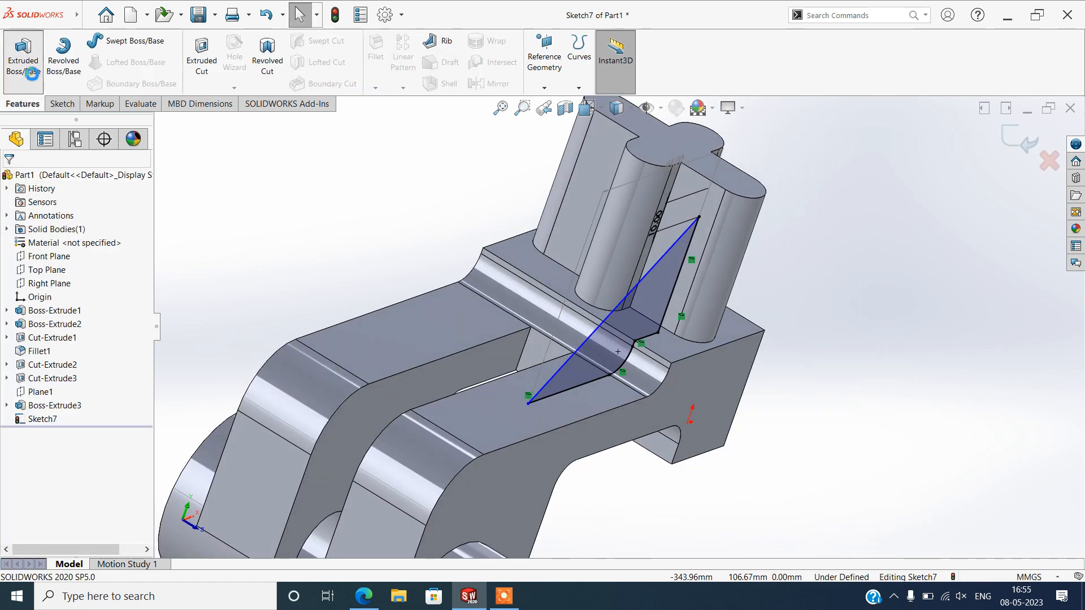
click(32, 73)
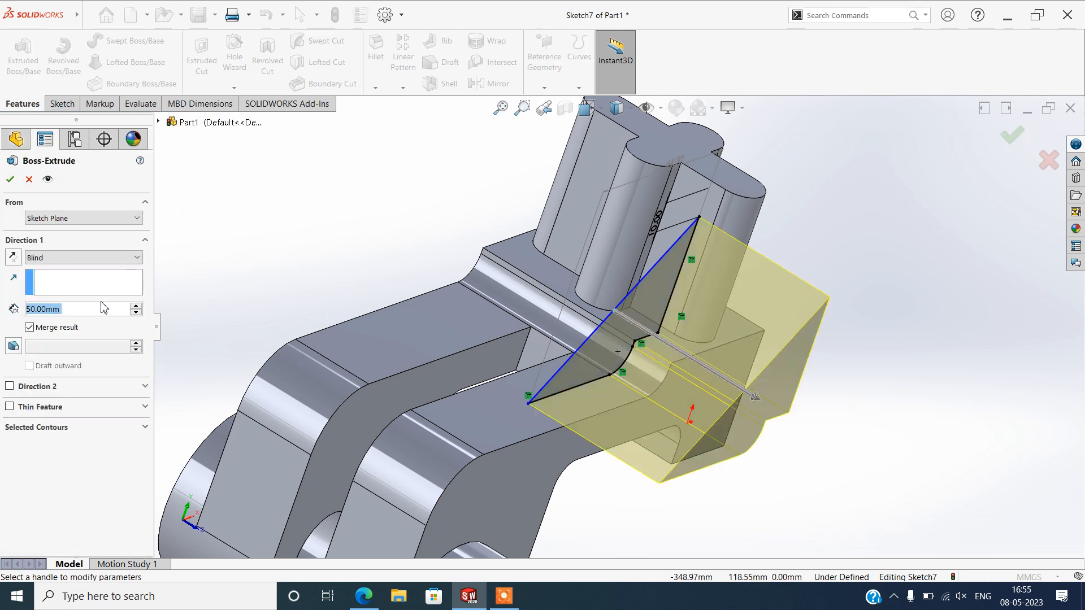
click(77, 261)
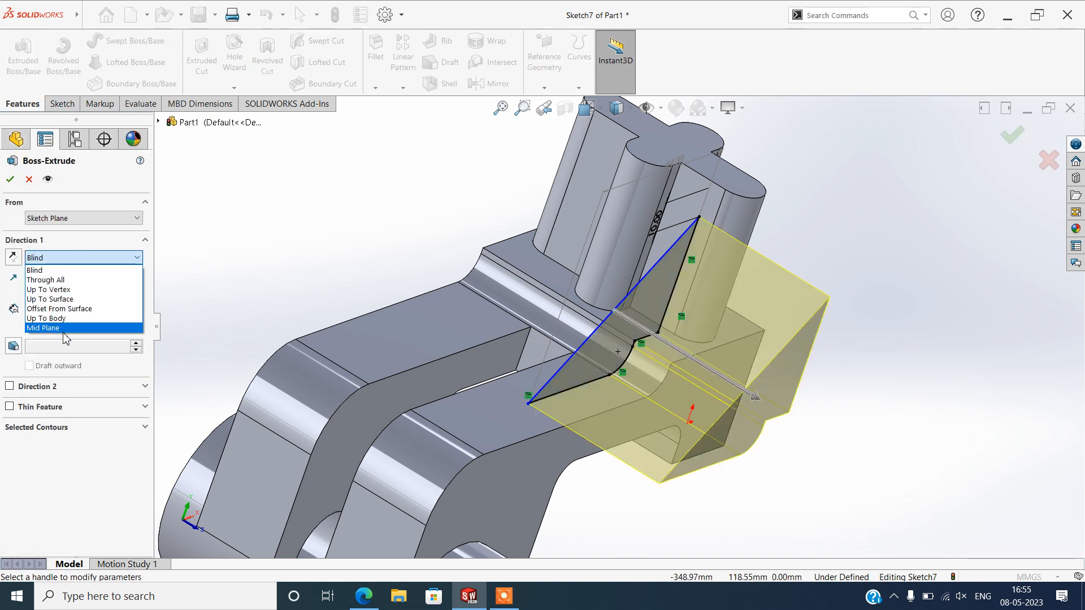
click(51, 328)
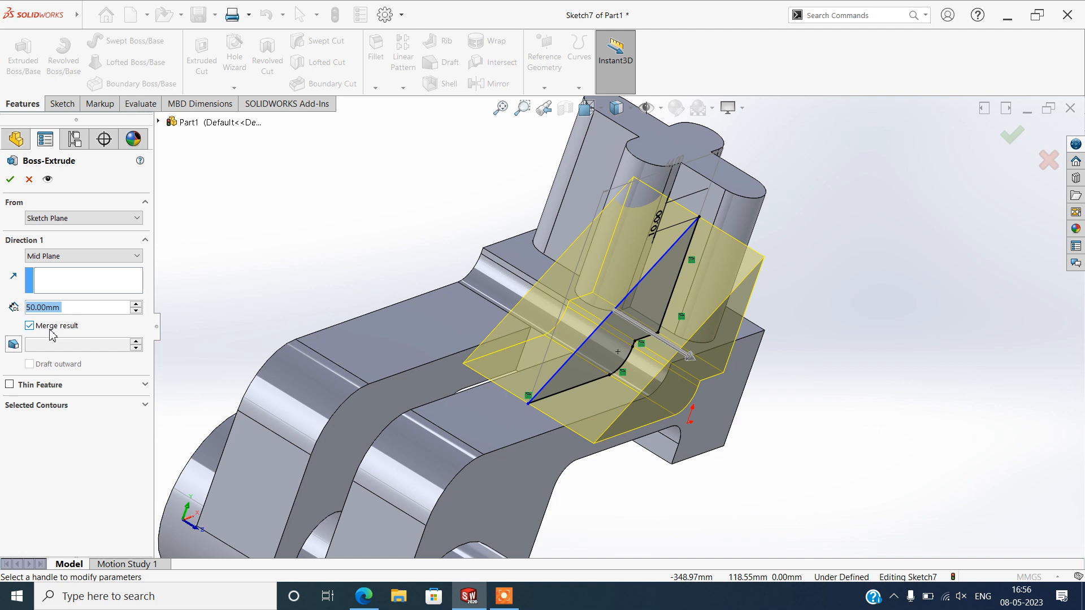
text(5)
key(Return)
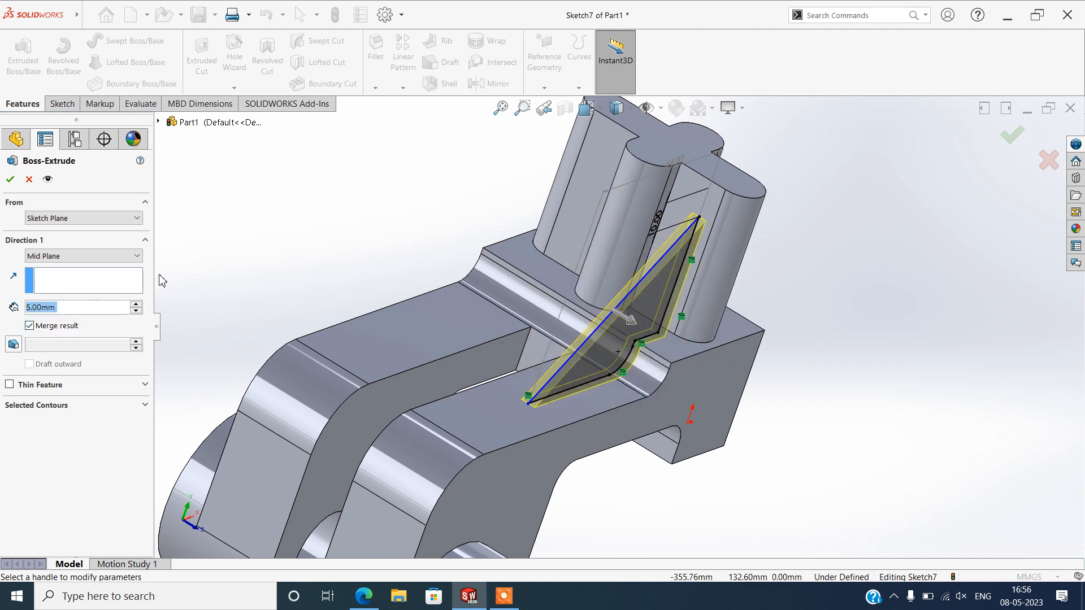
click(10, 180)
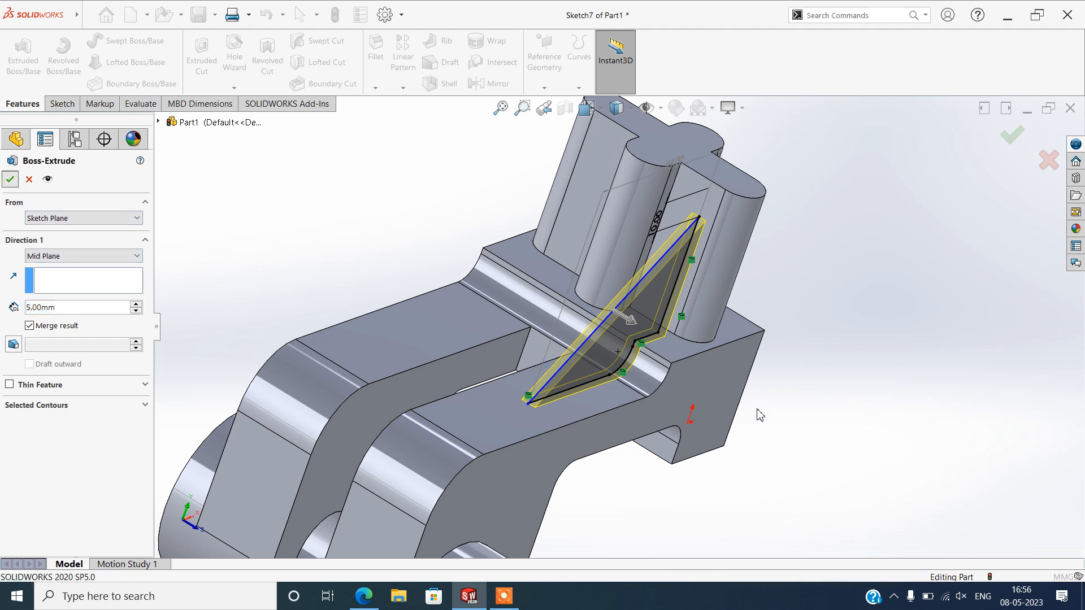
Mirror the extruded rib about the Front Plane onto the other arm
mouse_move(745, 406)
middle_down()
mouse_move(709, 323)
mouse_move(744, 419)
middle_up()
scroll(788, 337, up, 2)
click(788, 330)
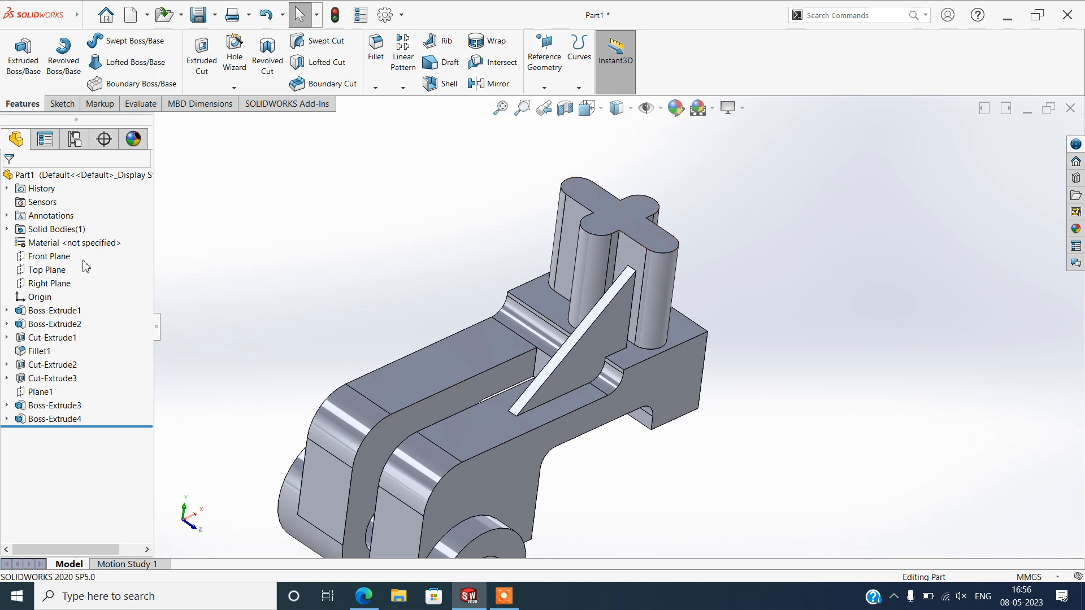
click(53, 257)
click(487, 85)
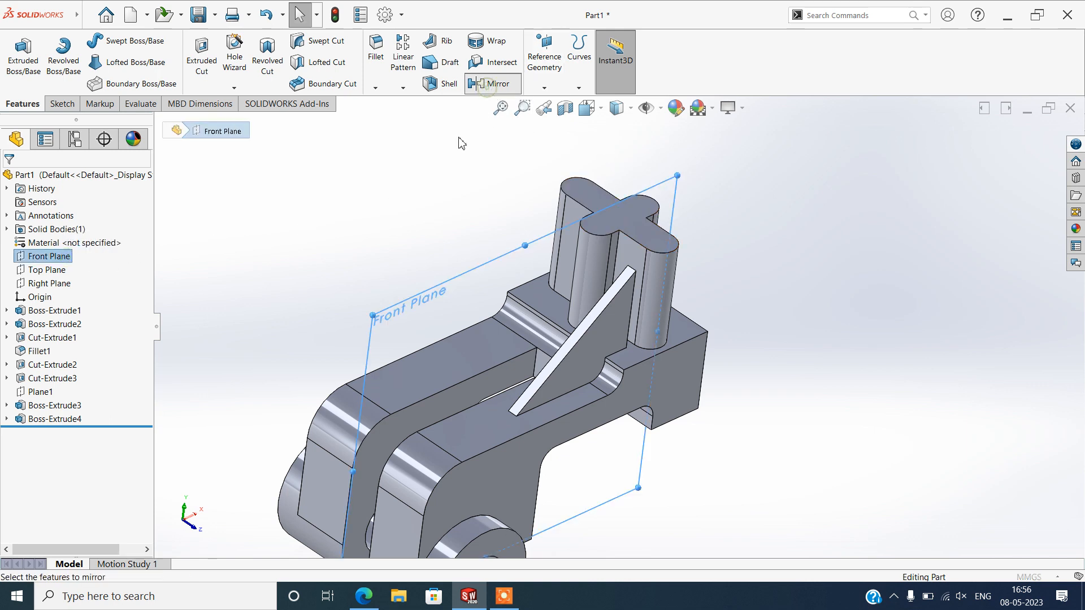
click(582, 347)
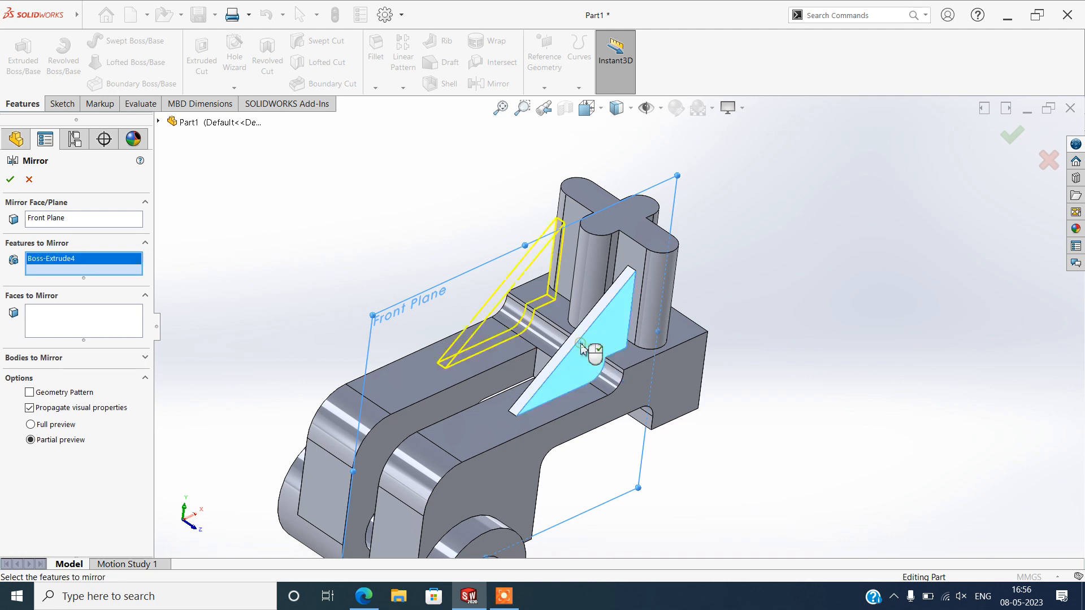
click(9, 180)
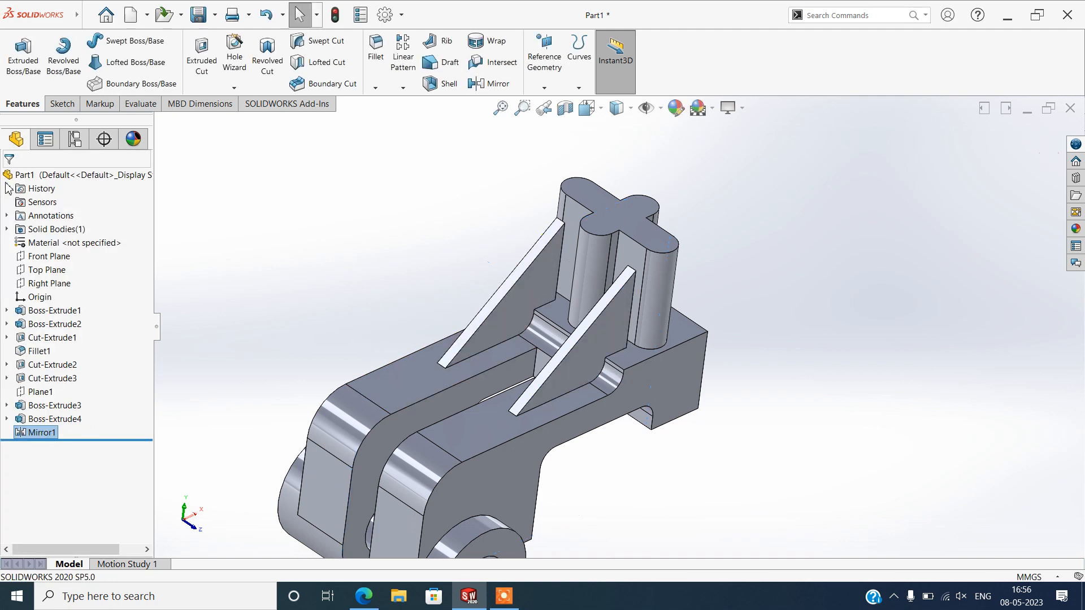
Start a sketch on the cross boss's top face and convert the face's outline into sketch entities
mouse_move(675, 431)
middle_down()
mouse_move(707, 379)
mouse_move(713, 416)
mouse_move(677, 424)
middle_up()
scroll(684, 436, up, 2)
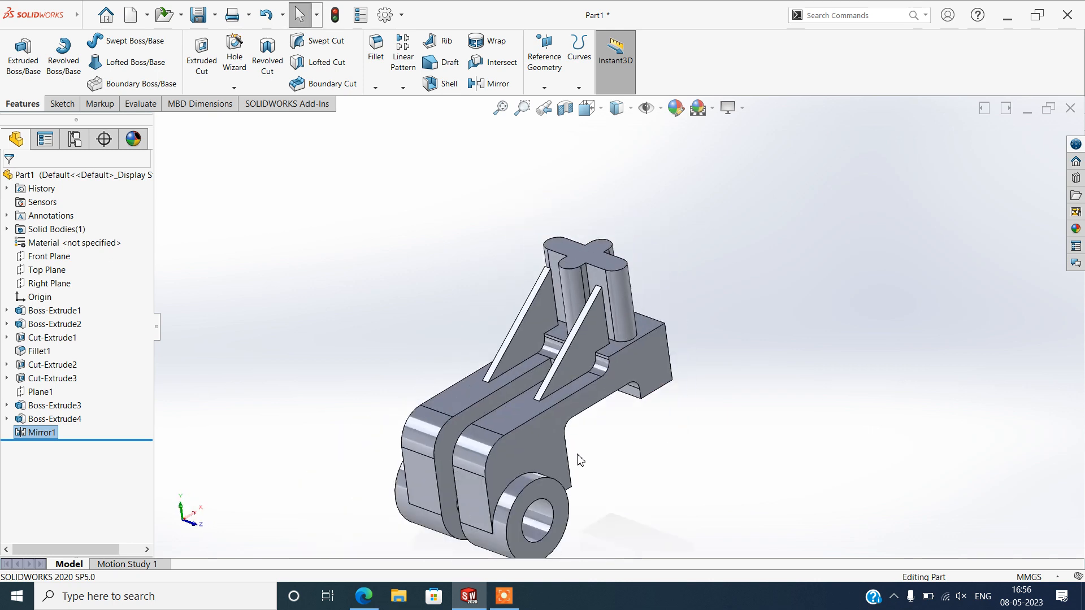
click(594, 259)
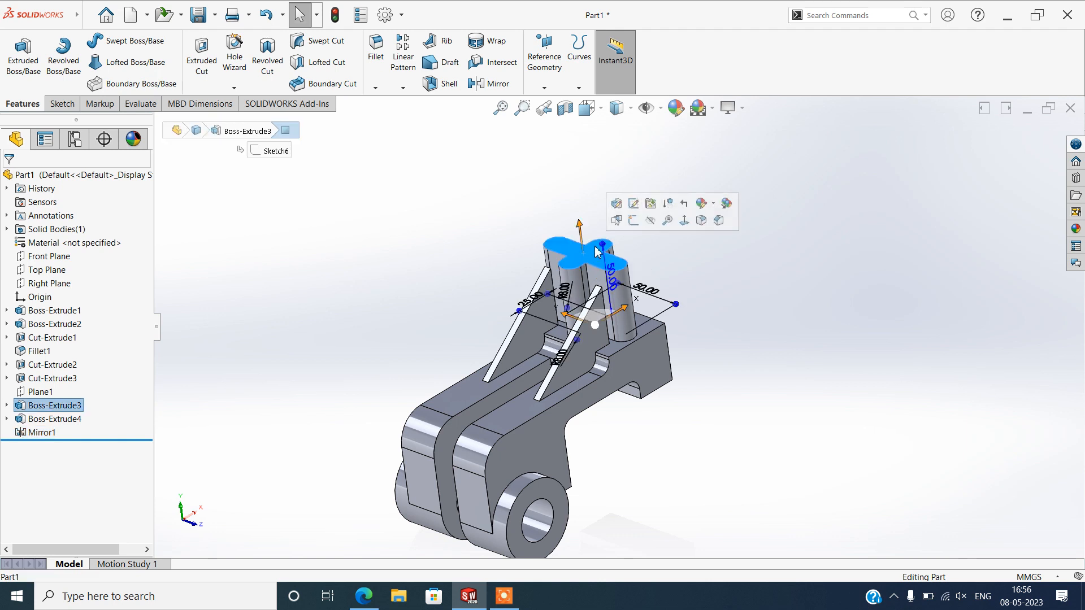
click(635, 231)
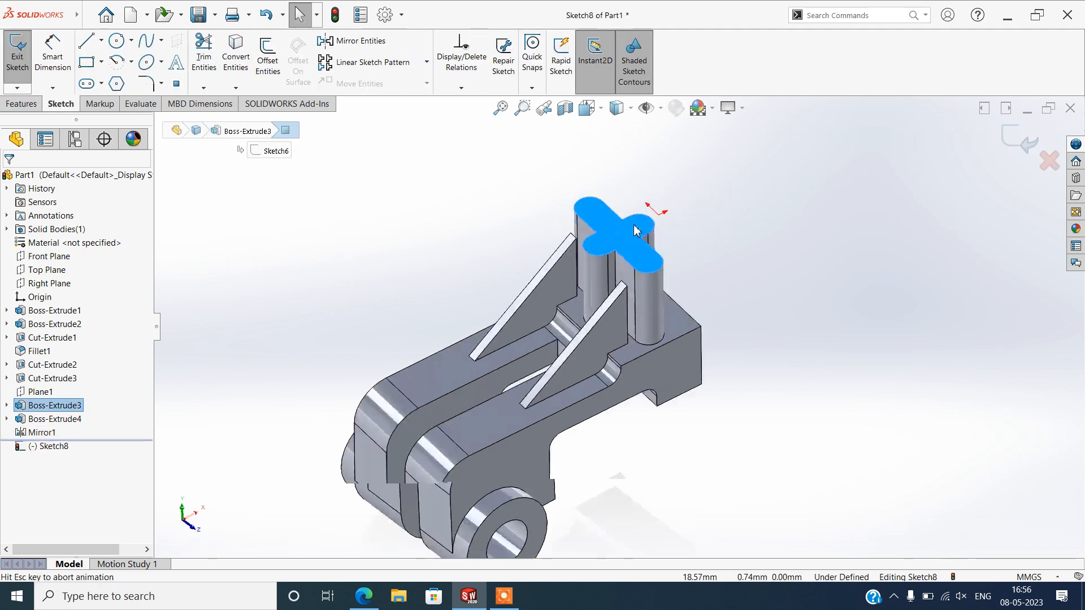
click(236, 57)
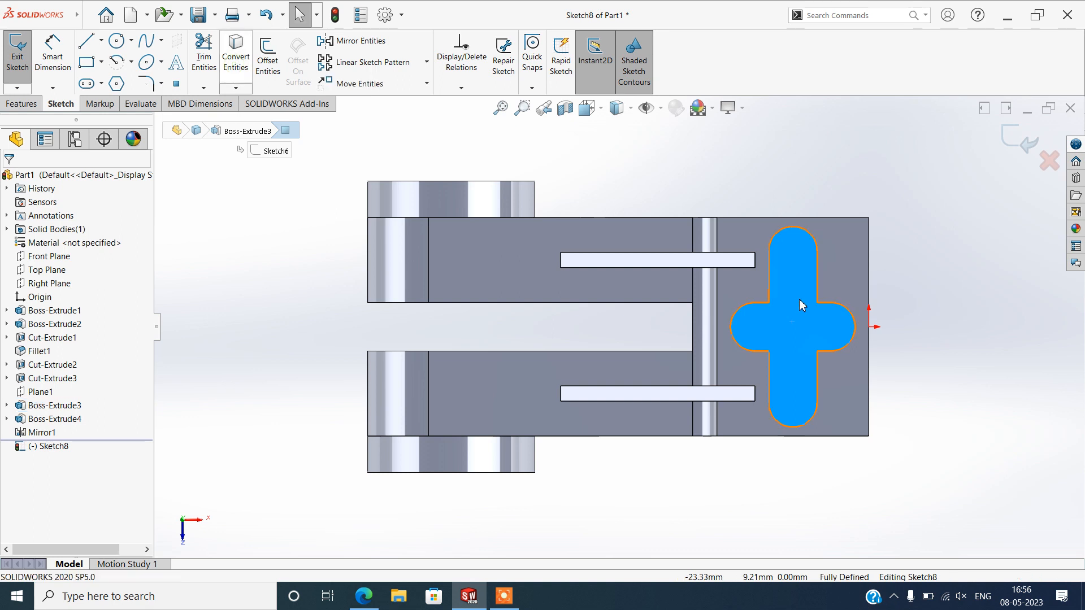
Offset the converted cross outline inward by 5 mm as a full chain
click(269, 69)
drag(884, 212, 722, 476)
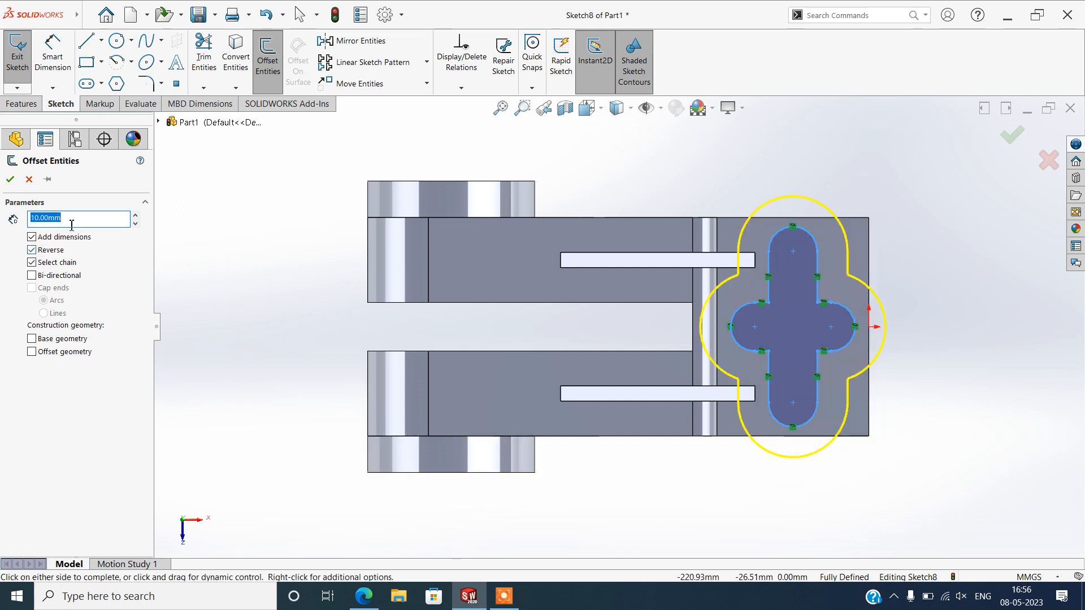
text(2)
key(Return)
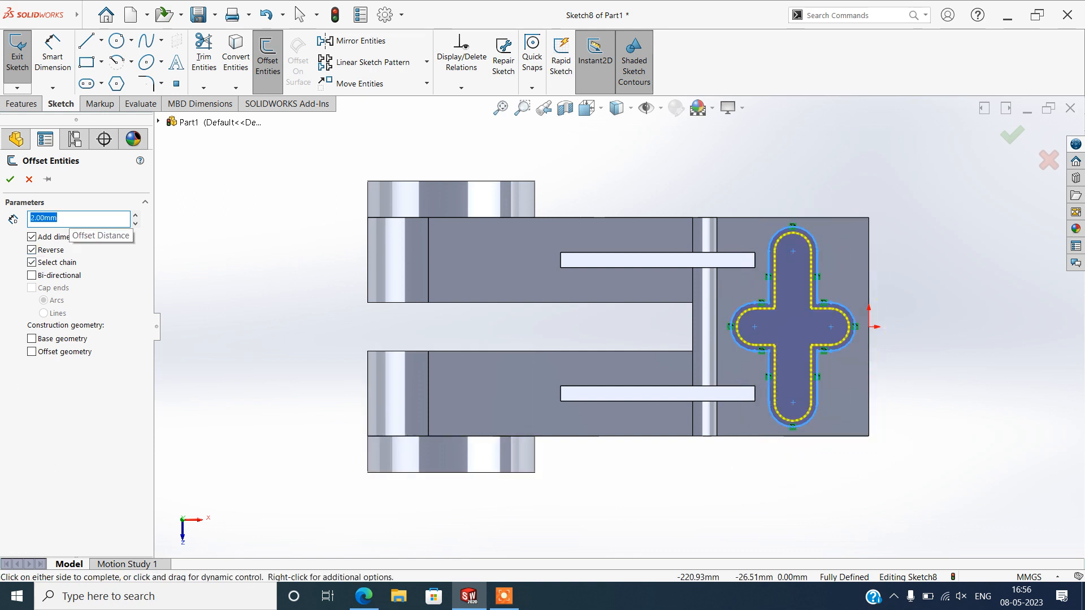
key(Return)
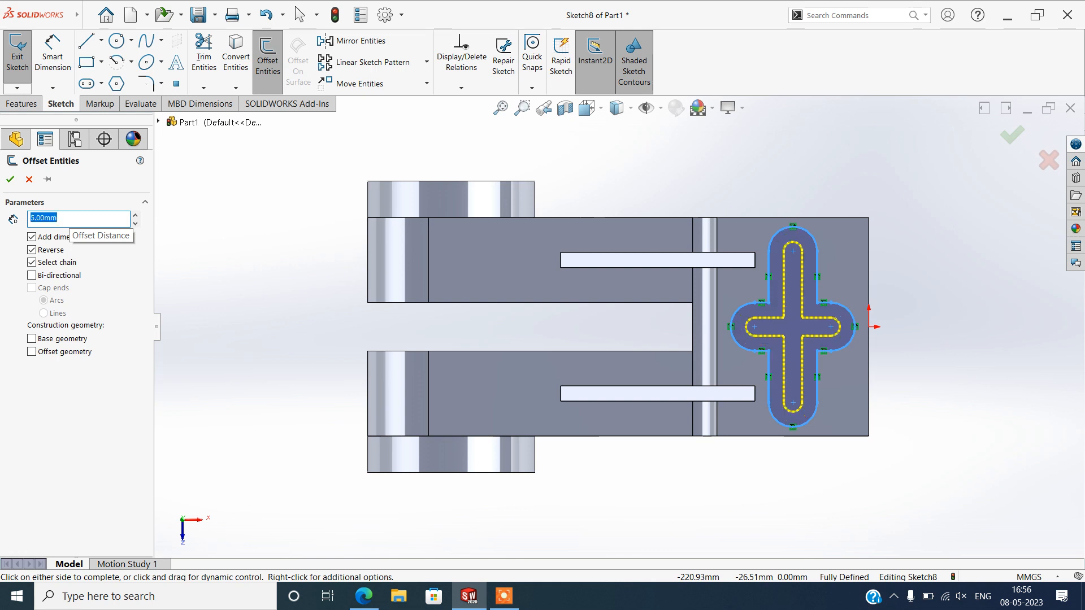
click(10, 180)
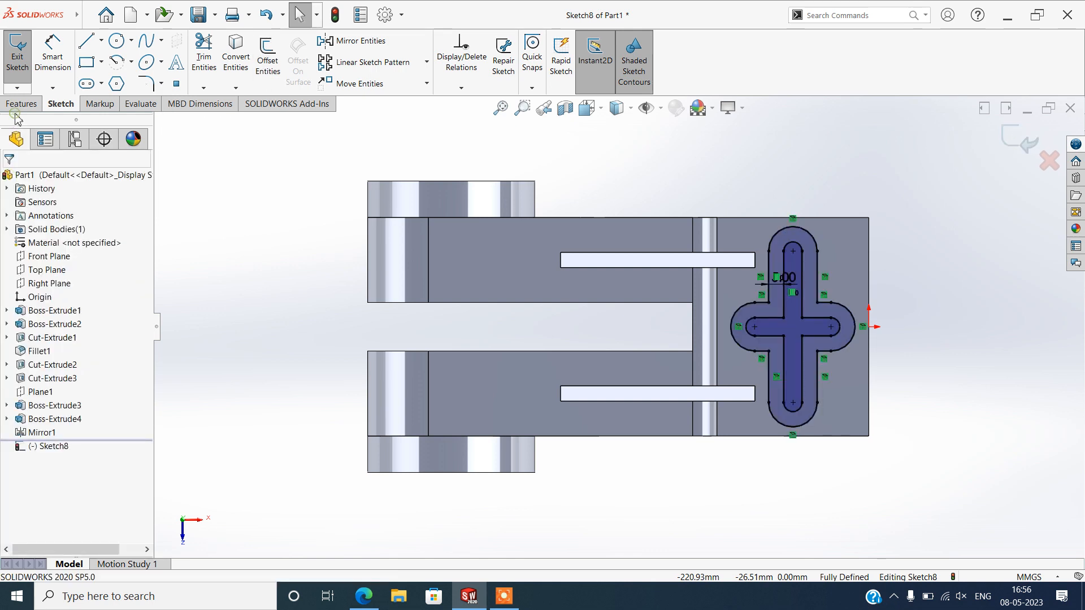
Cut-extrude the cross sketch with the Up To Surface end condition, ending at the end block's top face
click(21, 104)
click(201, 60)
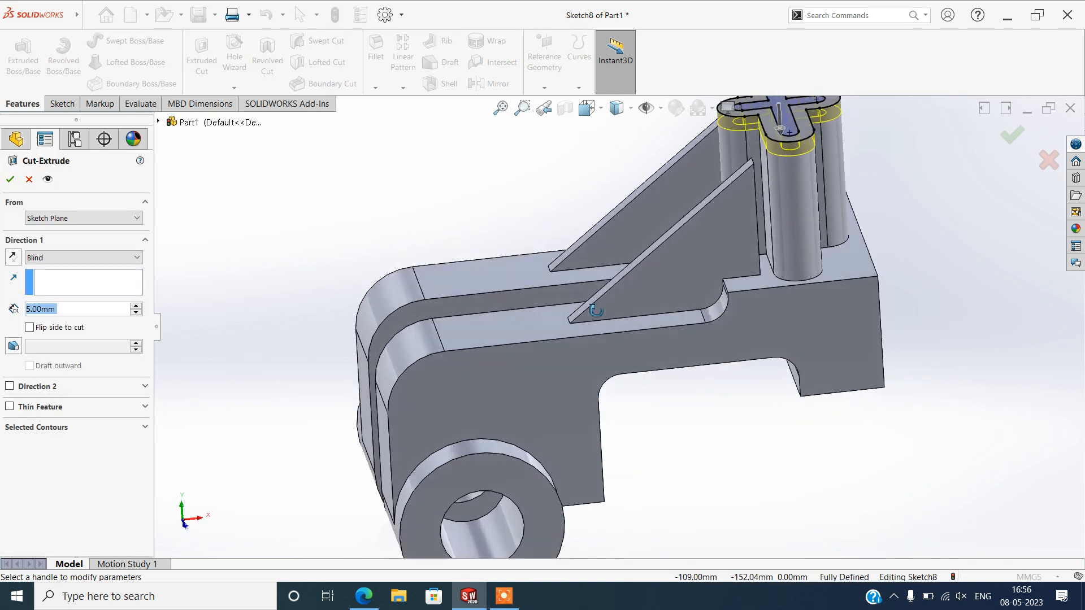
click(71, 258)
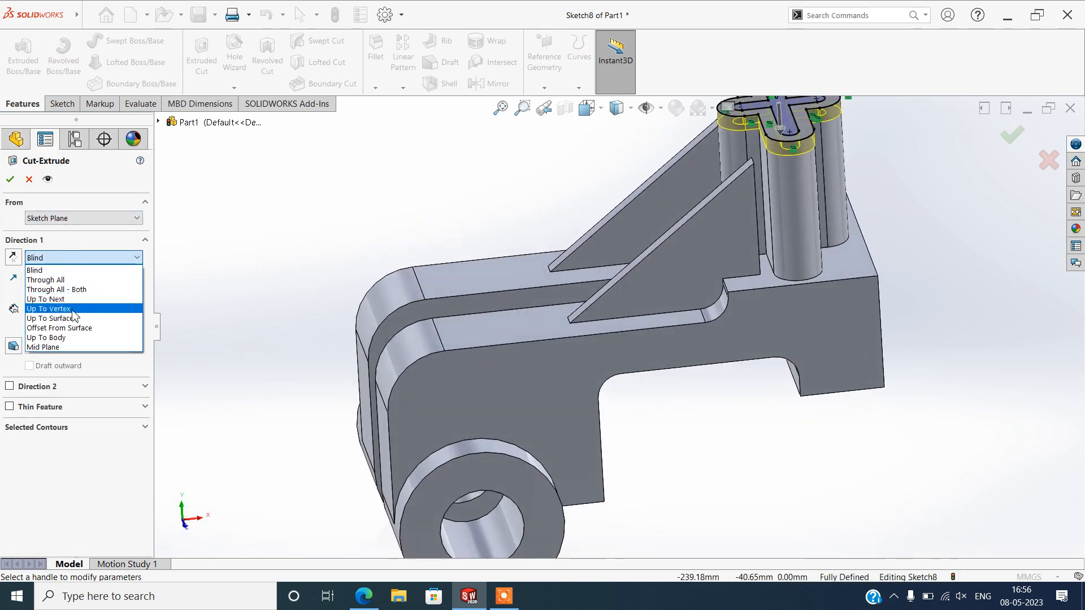
click(71, 280)
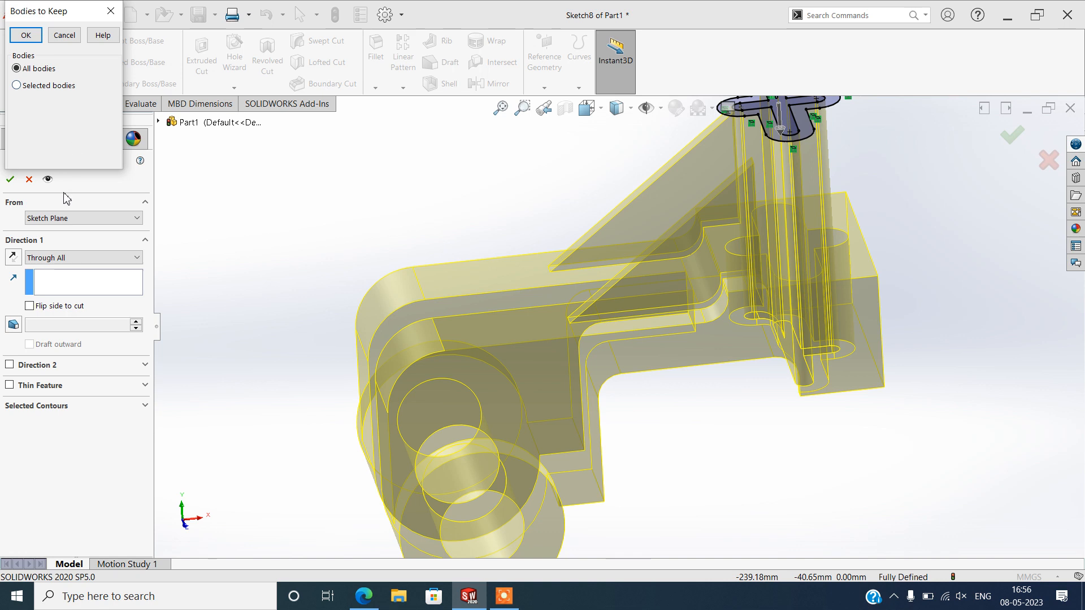
click(62, 36)
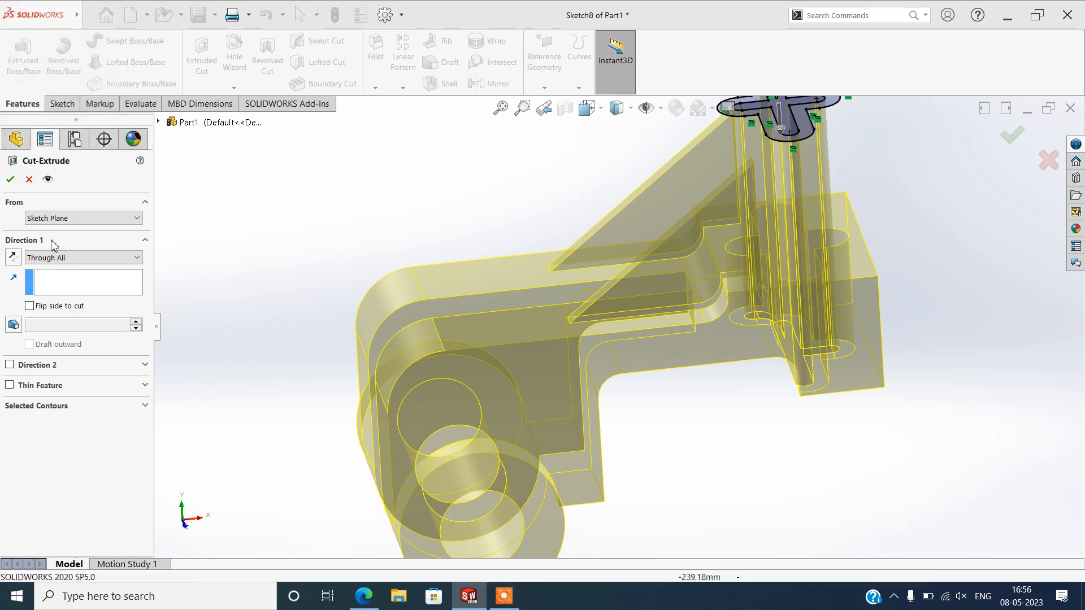
click(71, 258)
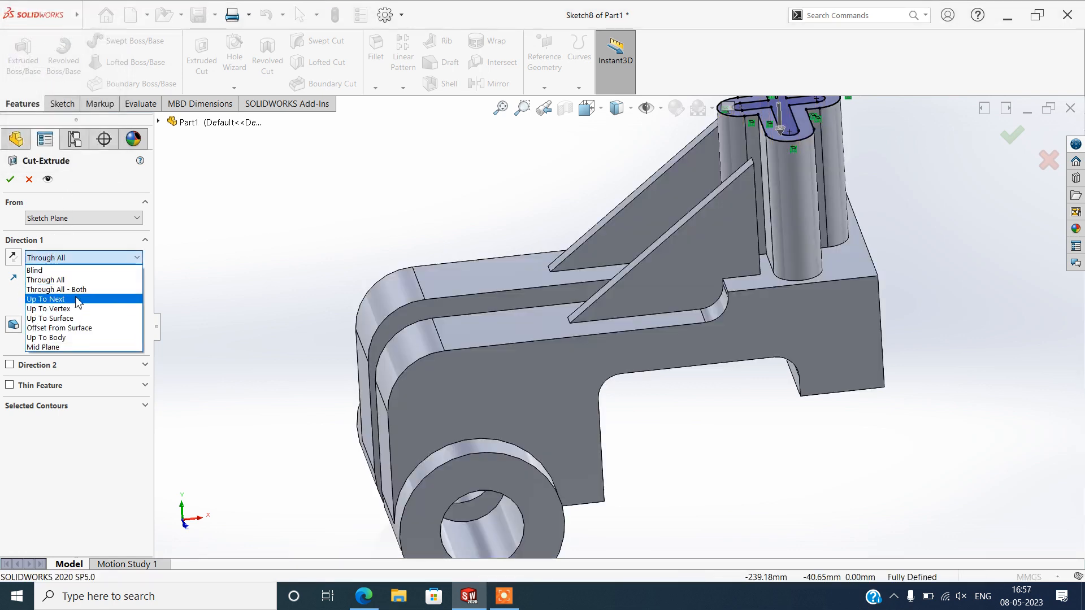
click(71, 318)
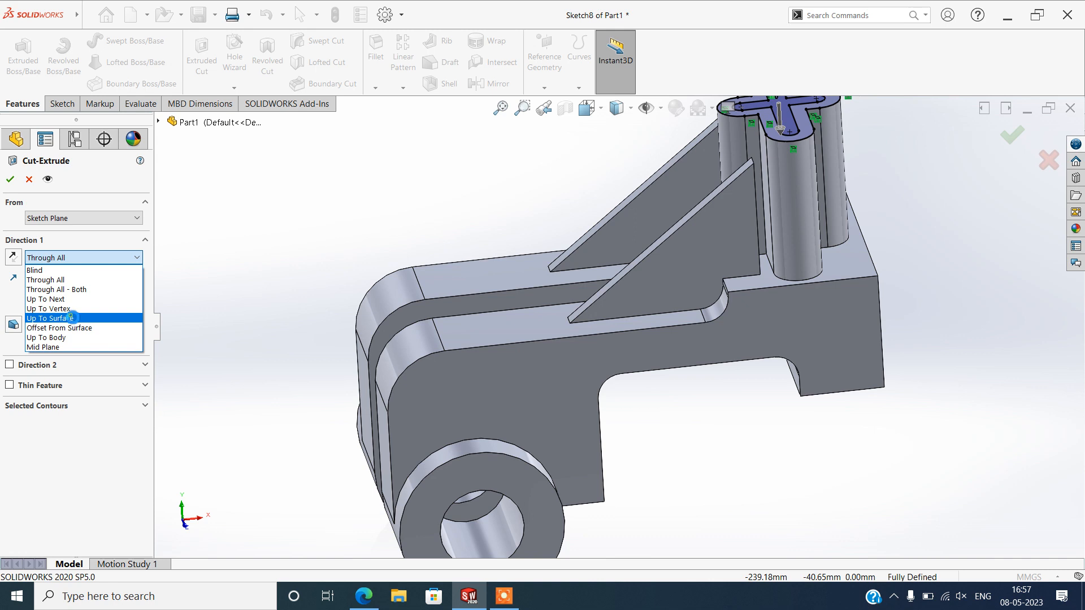
click(764, 289)
click(14, 180)
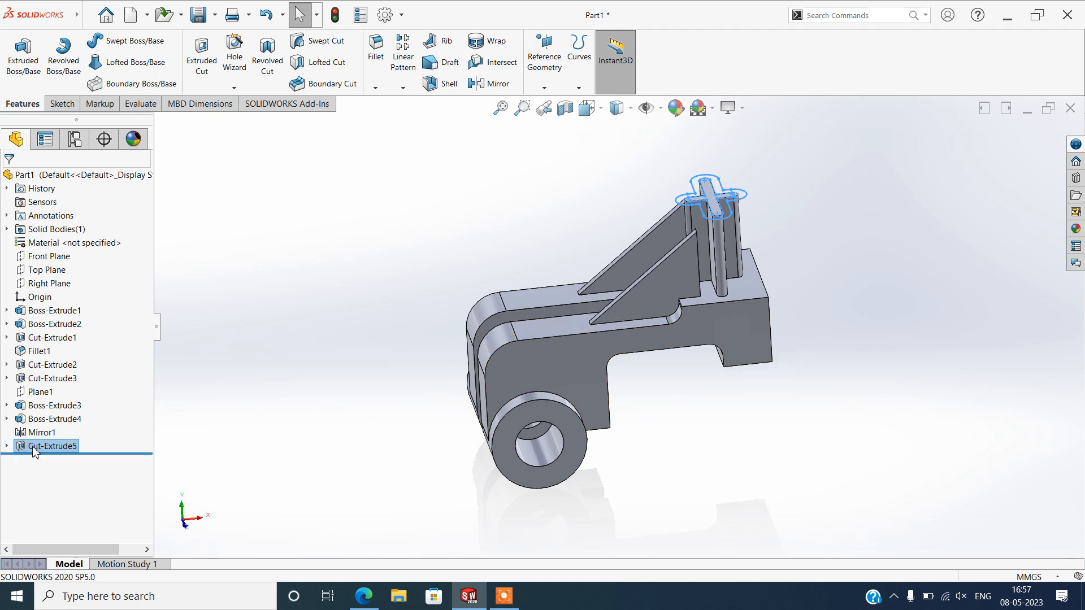
right_click(51, 446)
click(46, 331)
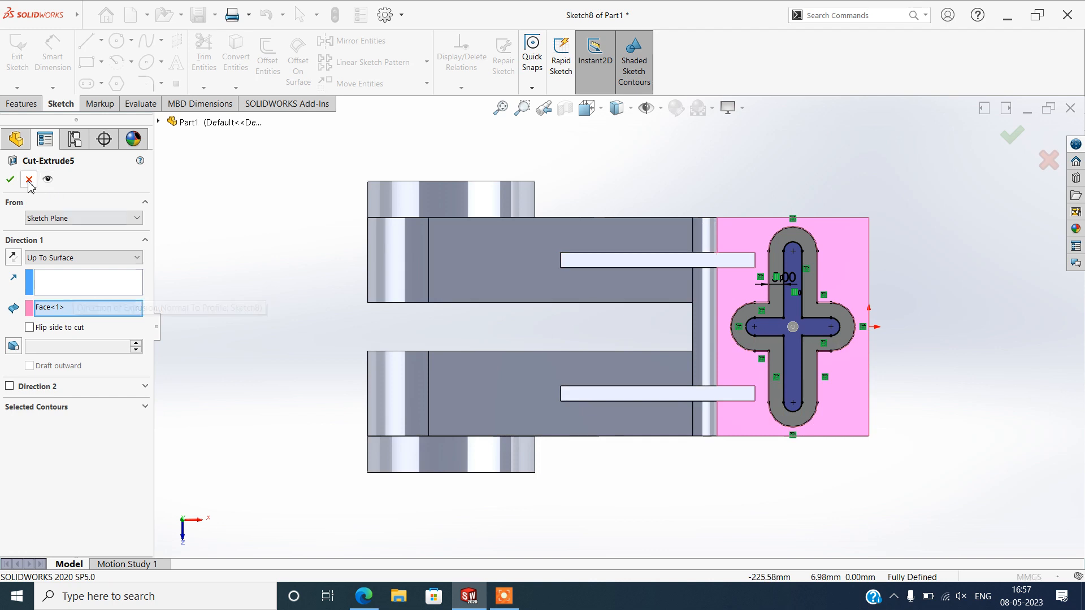
click(10, 179)
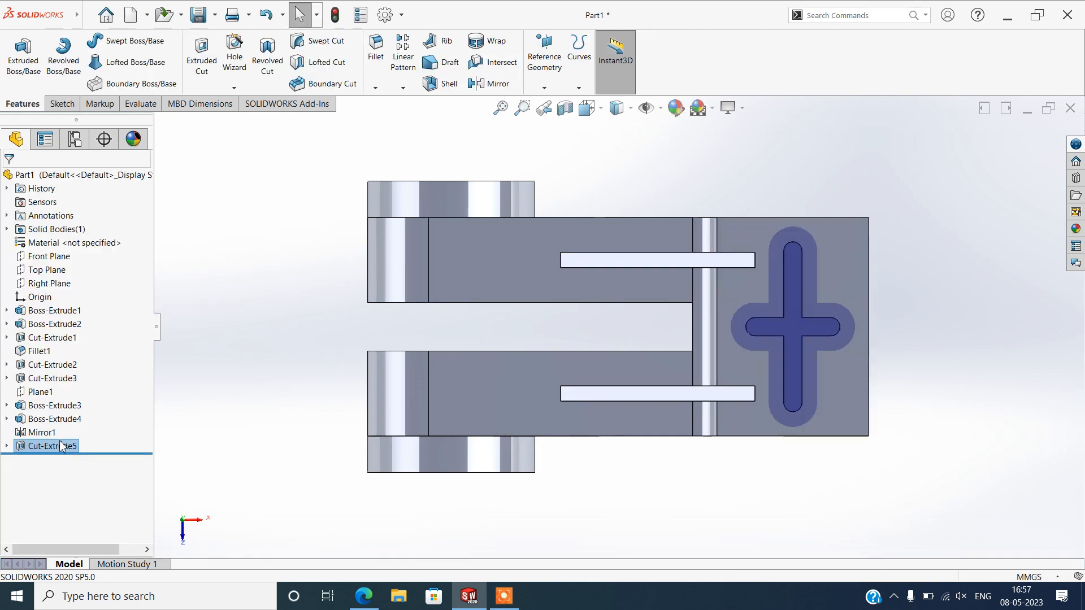
Edit the cross cut's sketch to trim away the converted outer outline, keeping only the inner offset cross, and rebuild the part
click(6, 445)
click(40, 459)
click(71, 419)
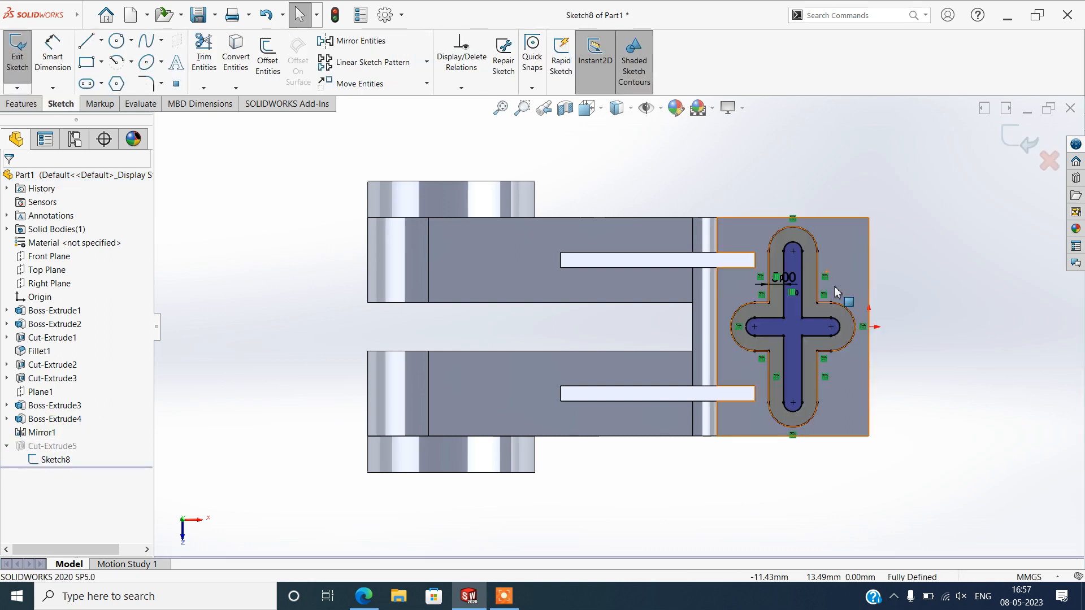
scroll(834, 293, down, 4)
click(204, 59)
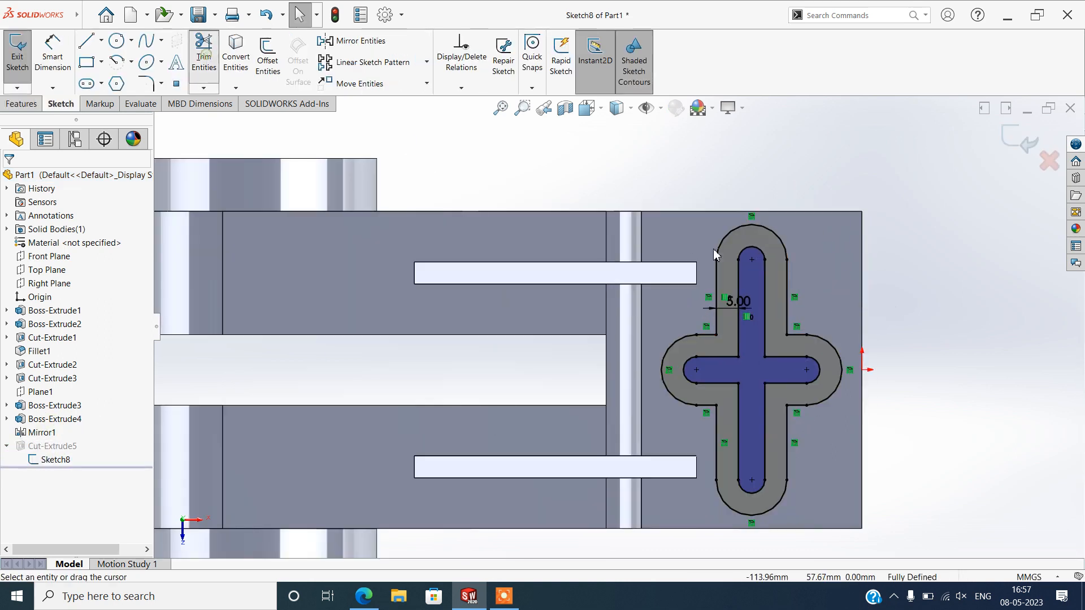
drag(674, 350, 671, 385)
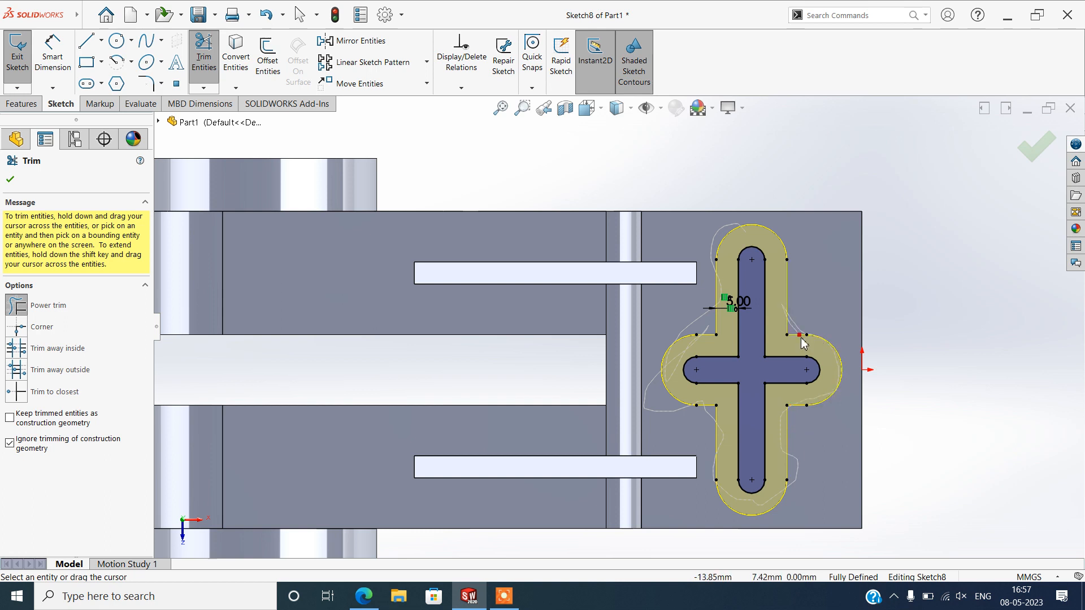
drag(804, 342, 803, 342)
click(10, 180)
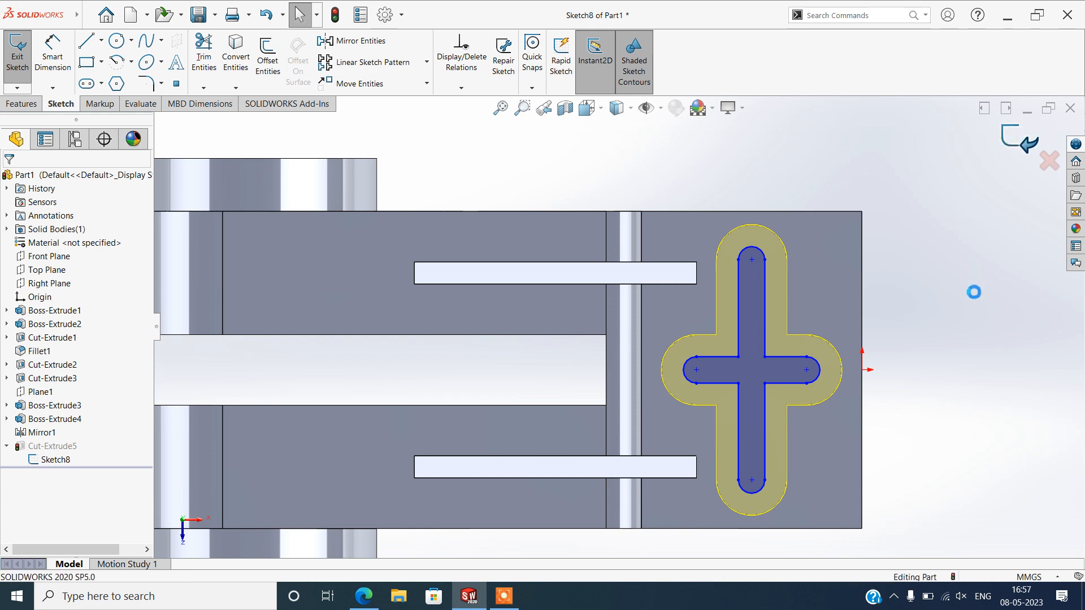
mouse_move(912, 382)
middle_down()
mouse_move(917, 260)
mouse_move(937, 207)
mouse_move(989, 171)
middle_up()
key(f)
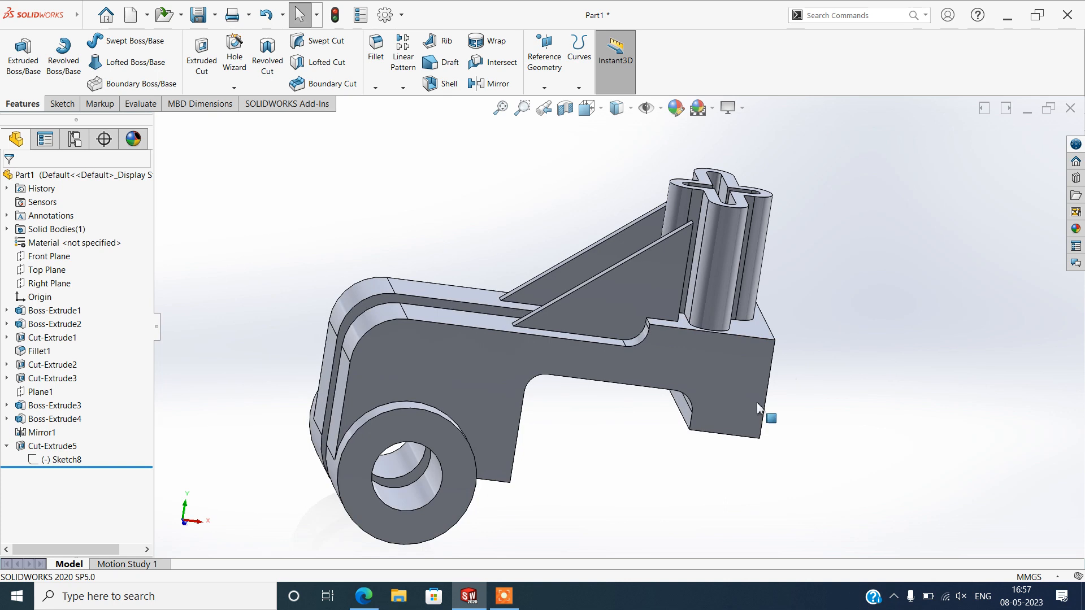
Start a sketch on the front arm's outer side face and draw a circle about 10.5 mm in diameter near its rounded corner
click(408, 358)
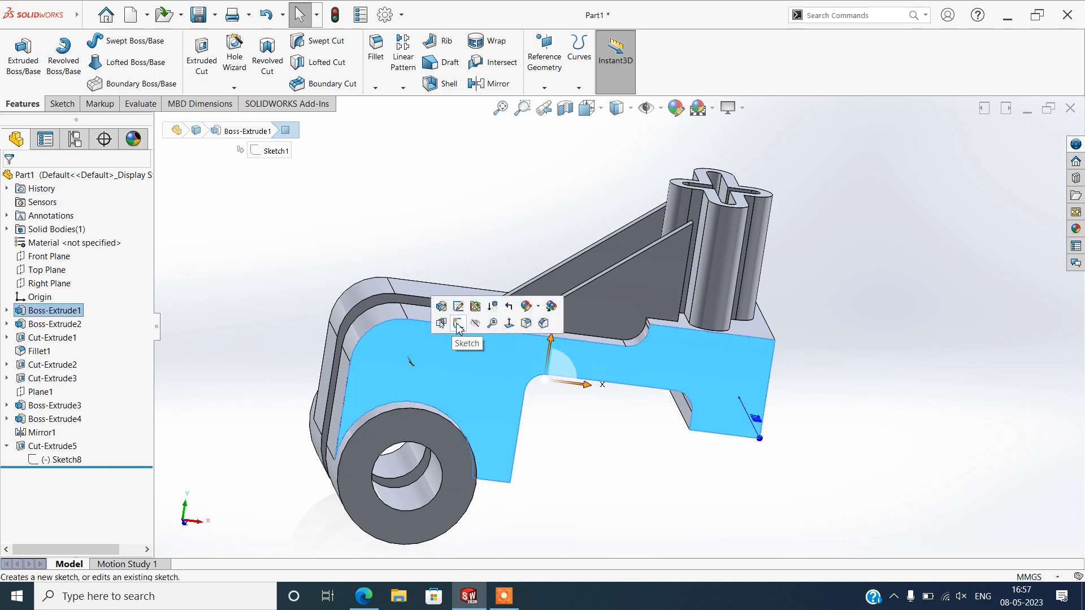
click(458, 324)
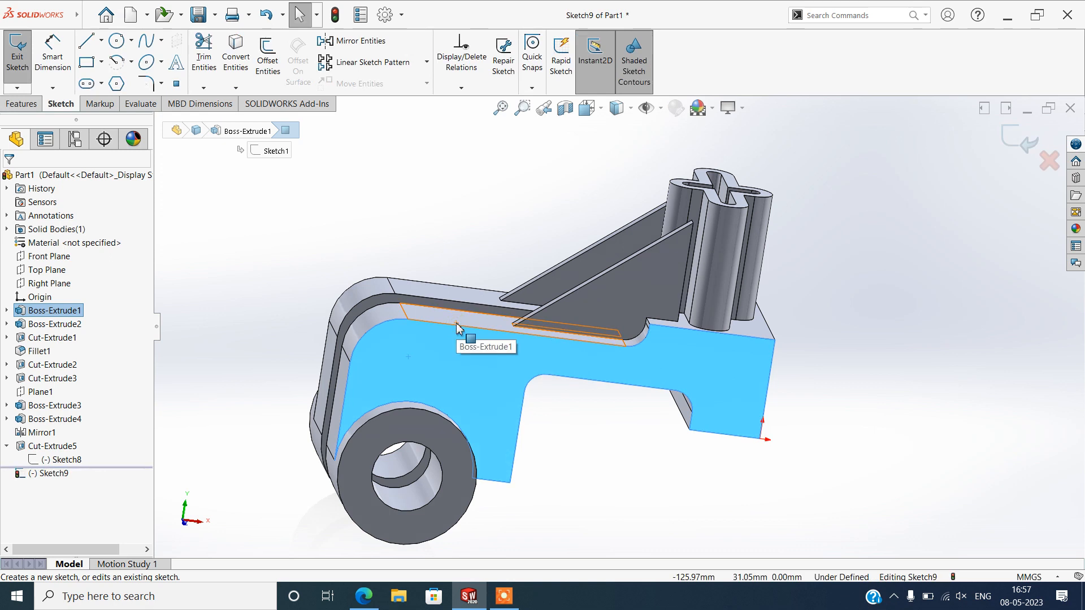
click(115, 43)
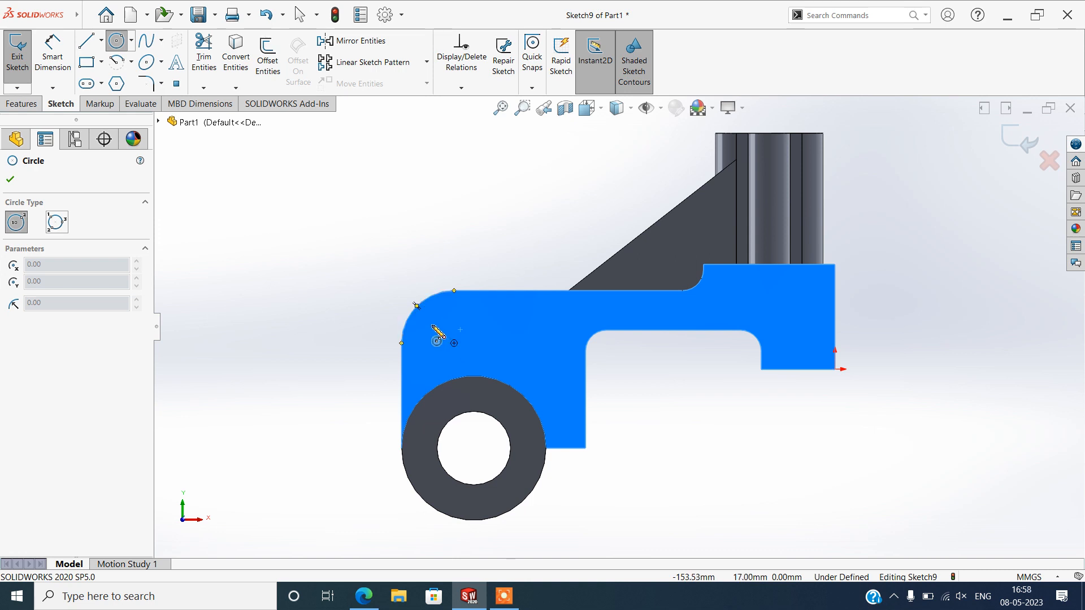
click(432, 326)
click(444, 334)
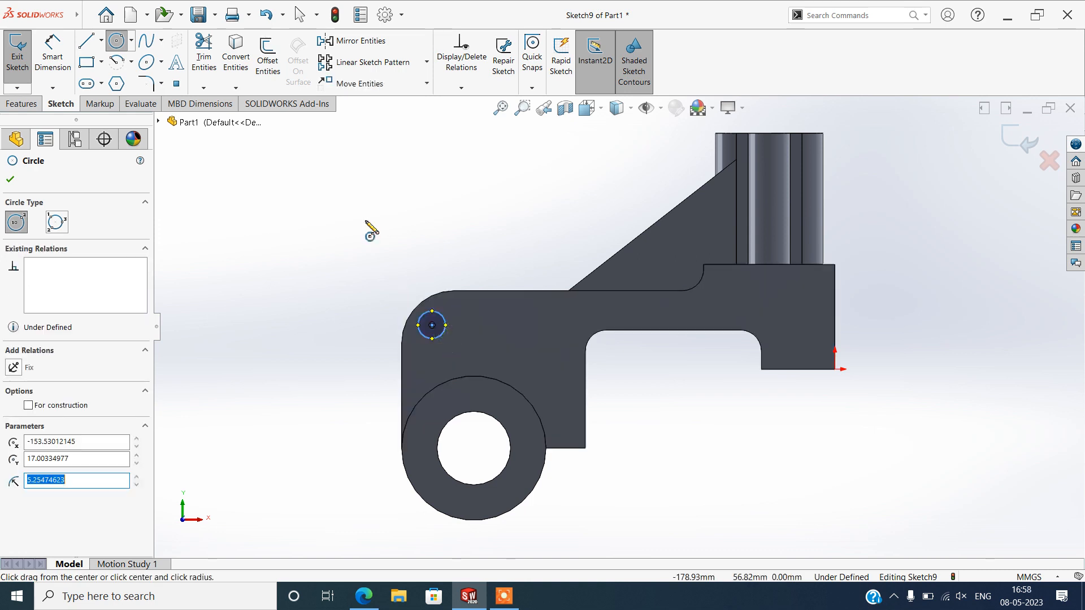
key(Escape)
Dimension the circle's centre 15 mm below the arm's top edge and 15 mm from its vertical end edge
click(47, 70)
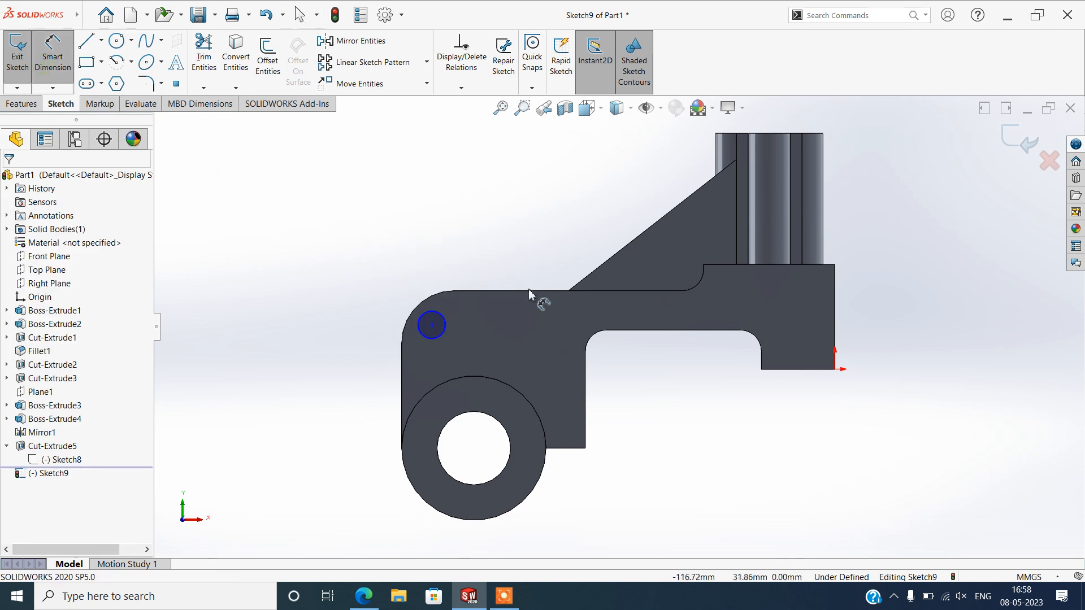
scroll(516, 276, down, 3)
click(349, 376)
click(399, 304)
click(265, 329)
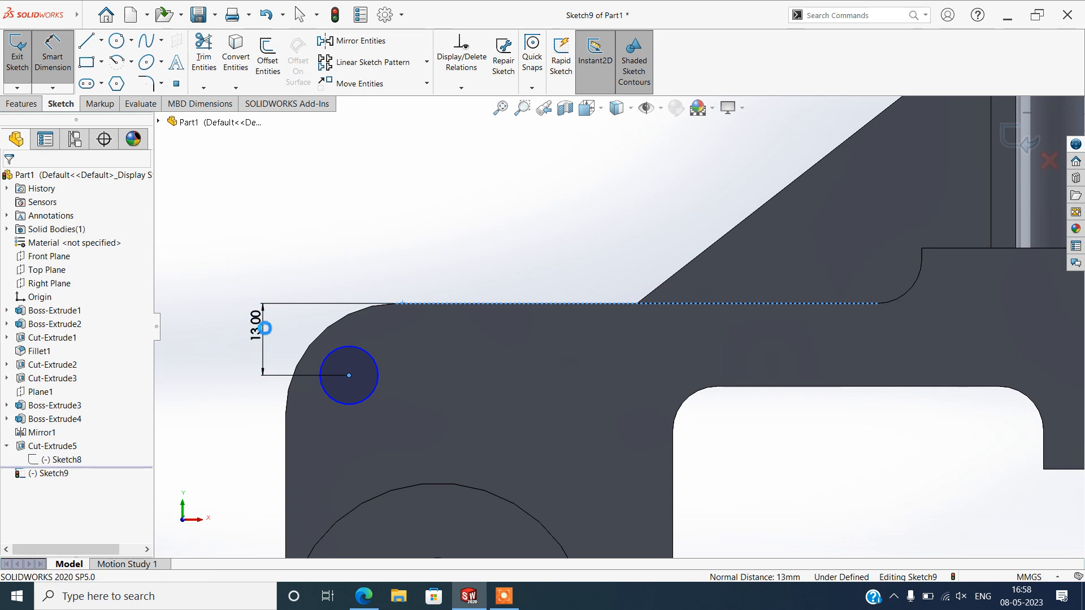
text(10)
key(Return)
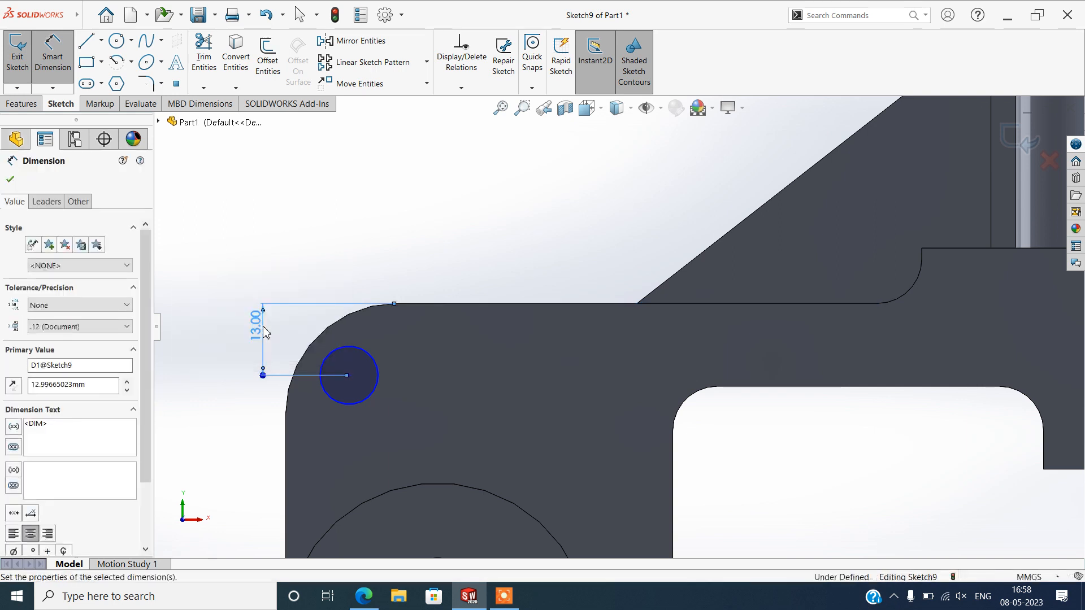
click(287, 448)
click(347, 417)
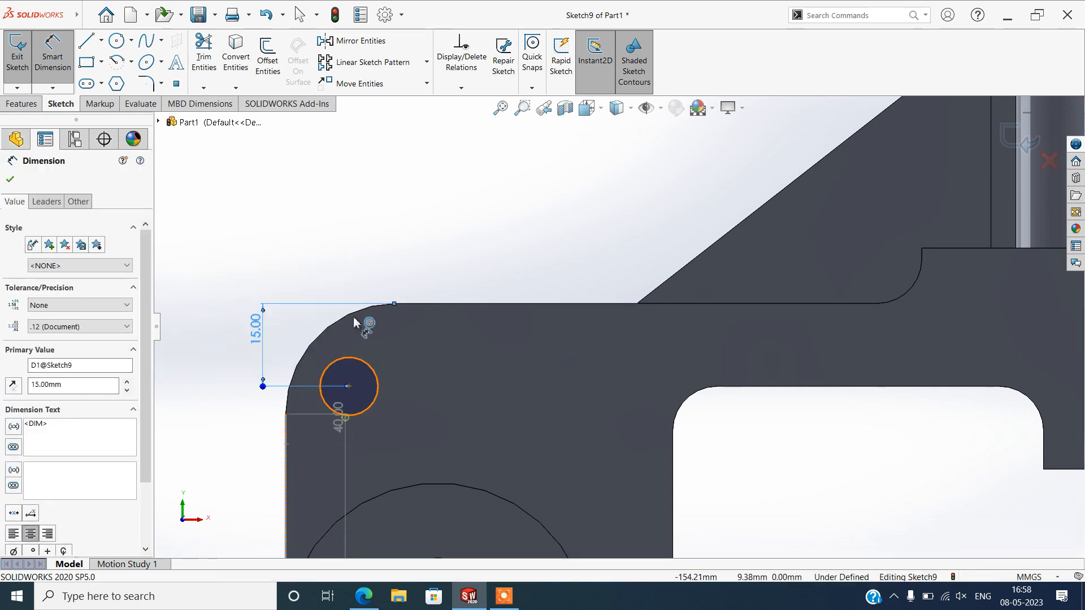
click(335, 271)
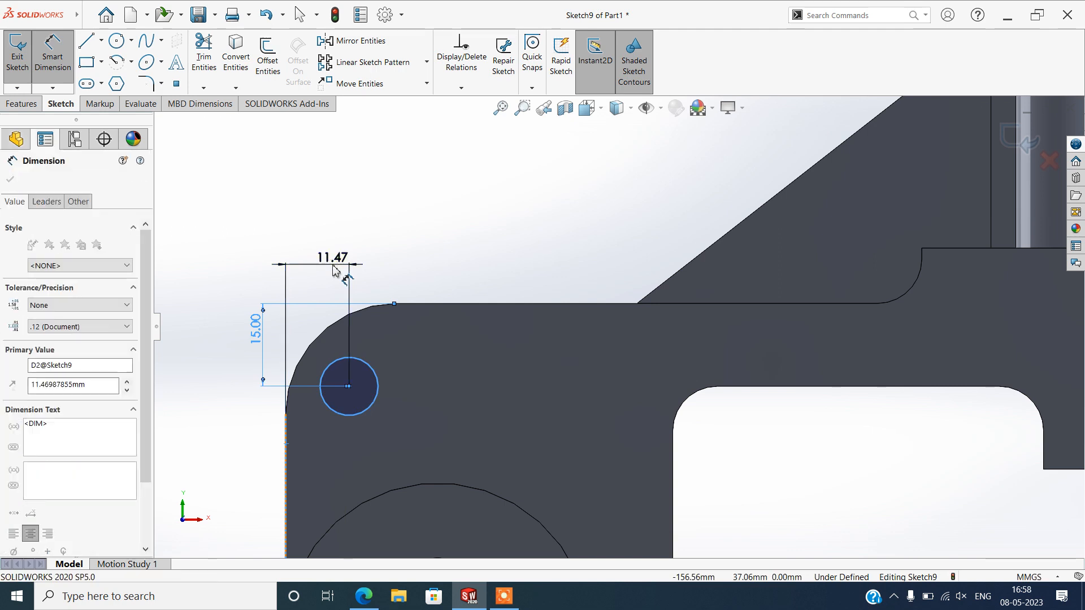
key(Return)
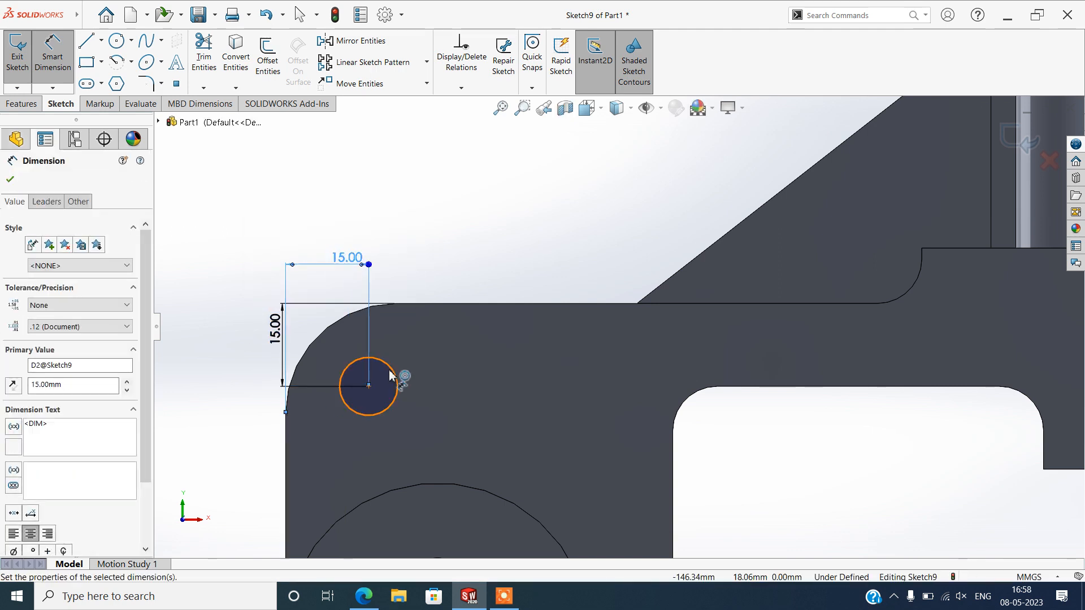
Set the sketched circle's diameter to 12 mm
click(397, 375)
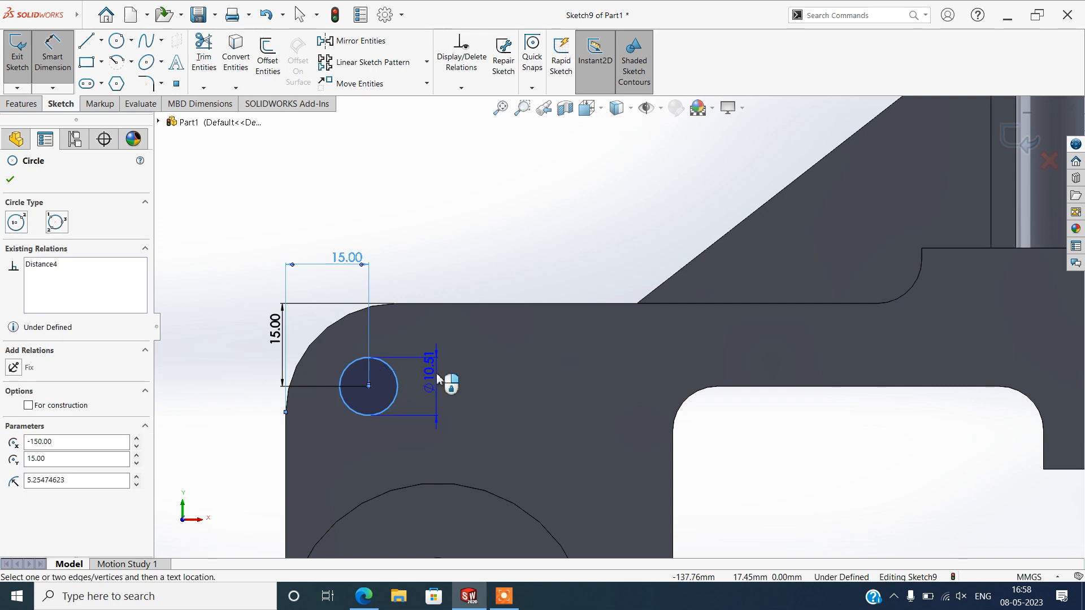
click(440, 378)
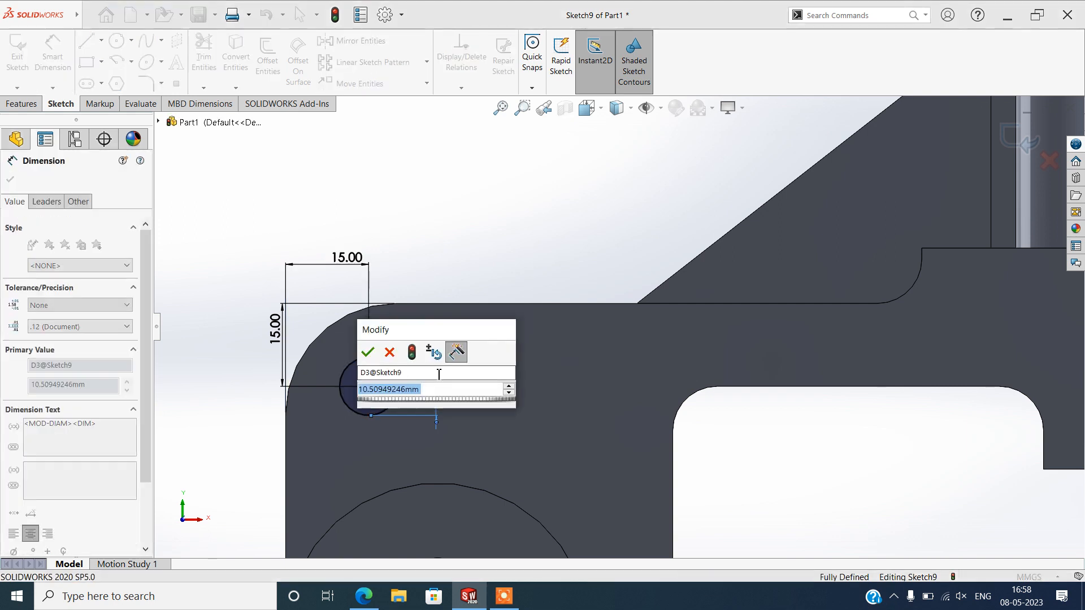
text(12)
key(Return)
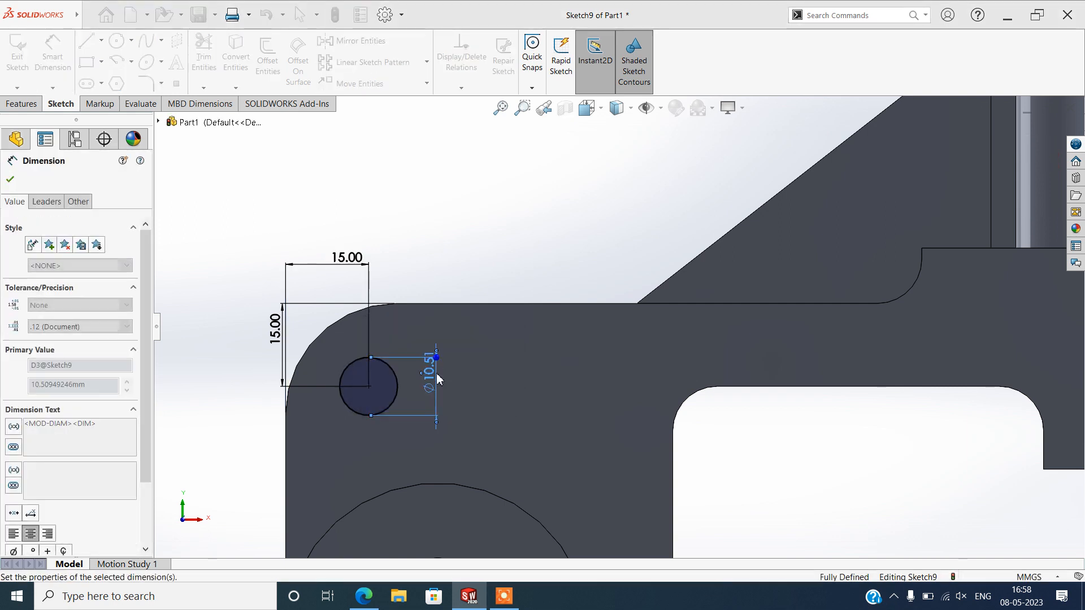
click(10, 179)
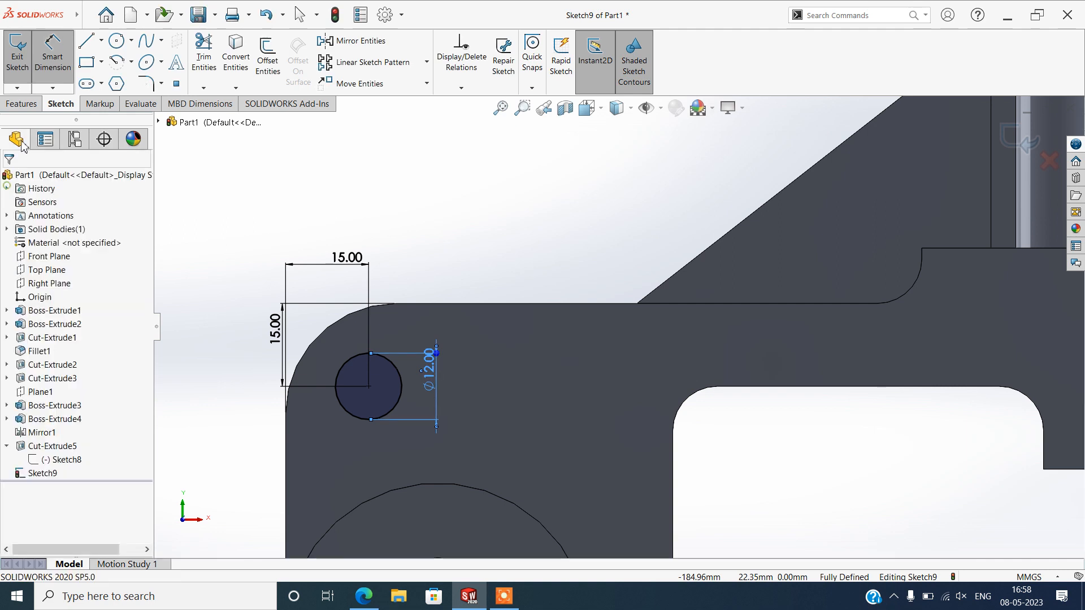
Cut-extrude the 12 mm circle through both arms of the bracket
click(22, 104)
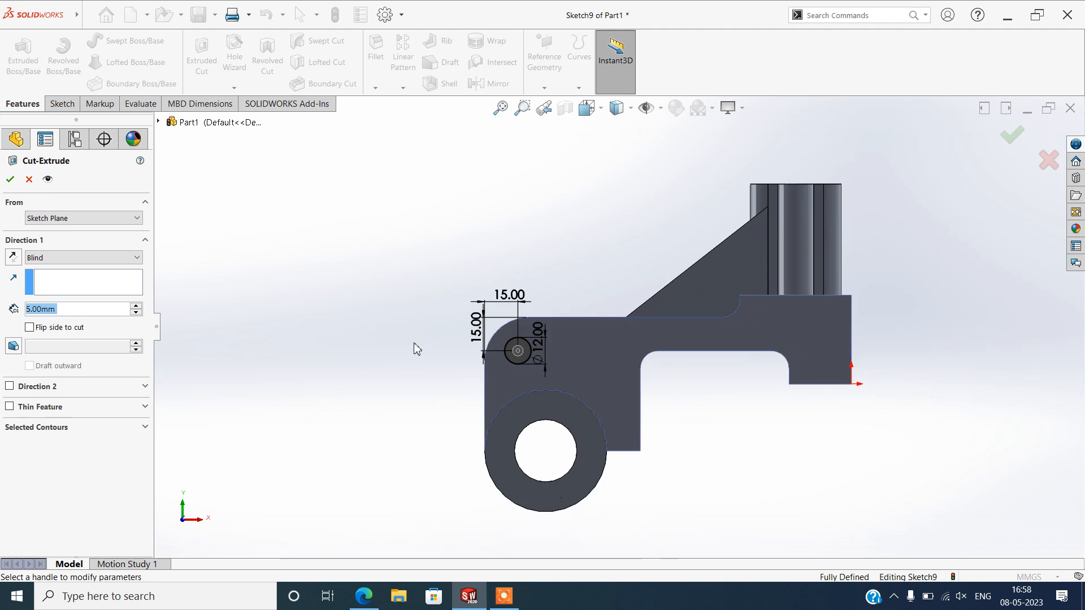
click(69, 258)
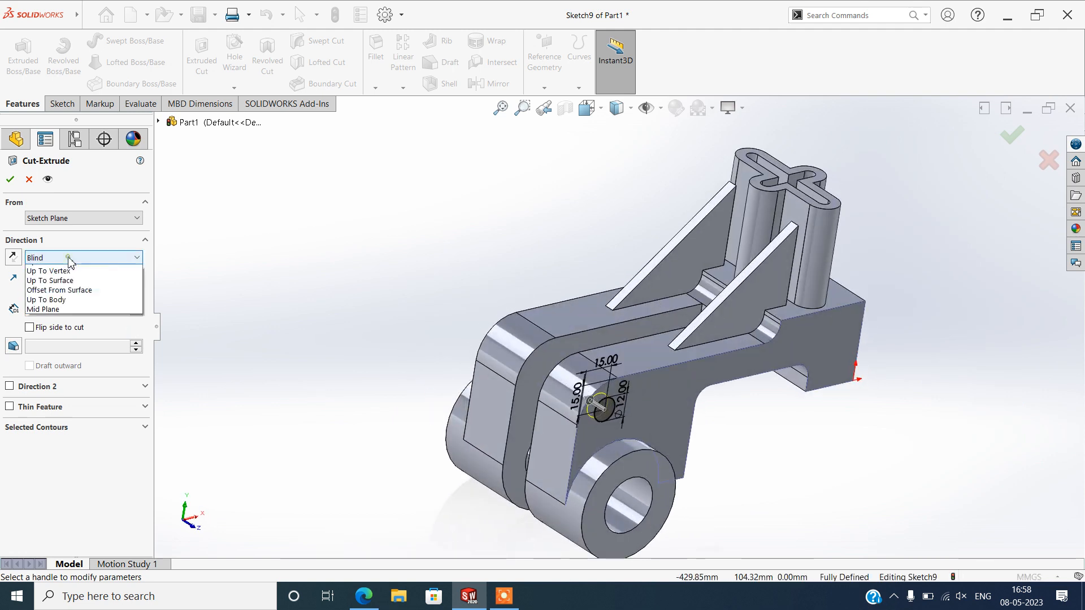
click(71, 280)
click(8, 180)
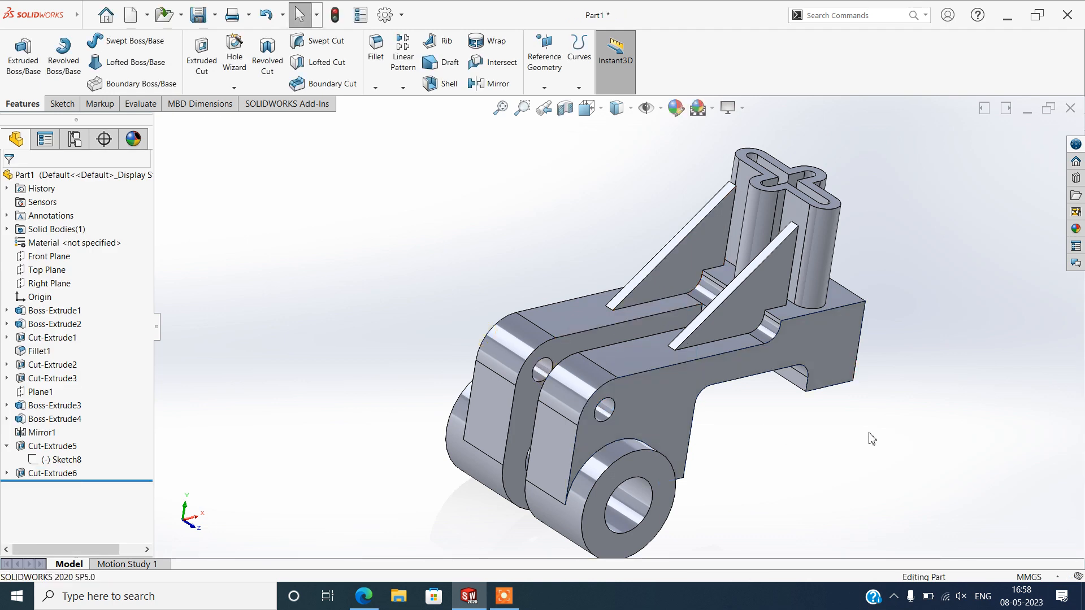
Show the finished bracket in isometric view and open the appearances library
key(space)
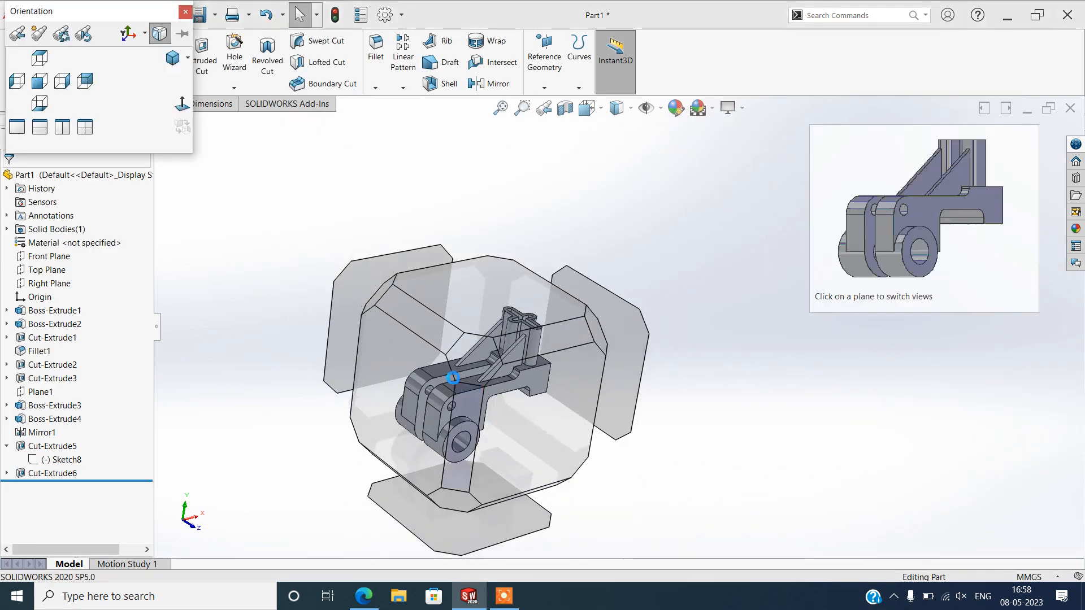
click(467, 368)
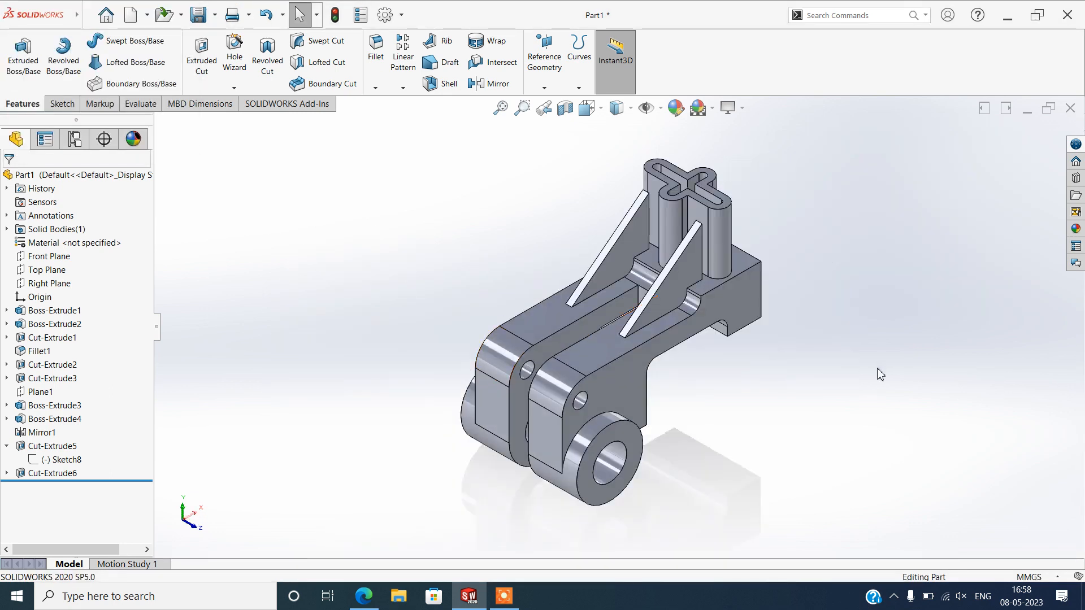
click(1075, 228)
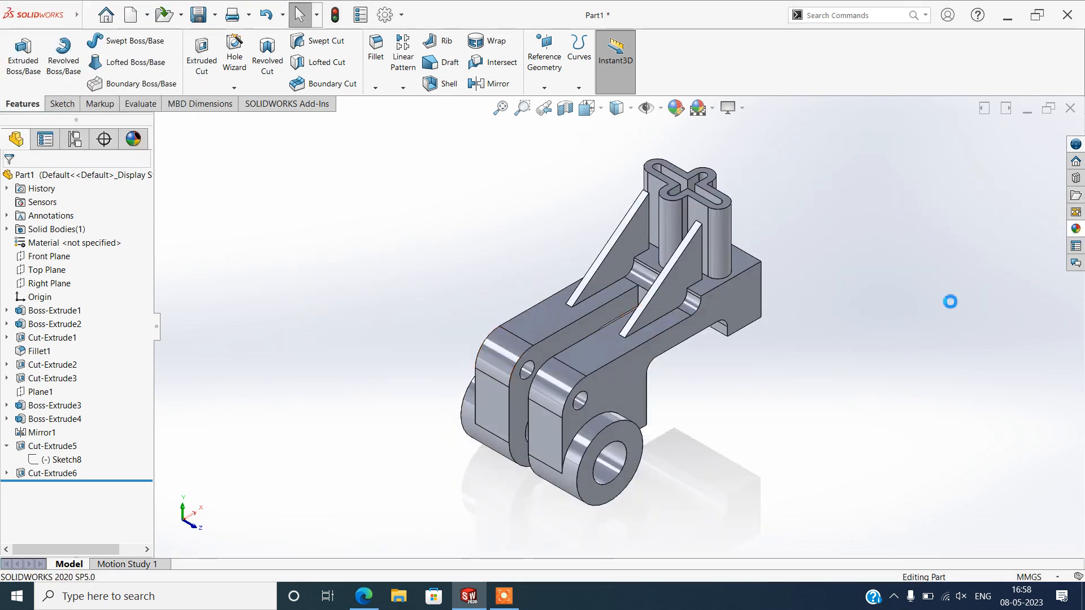